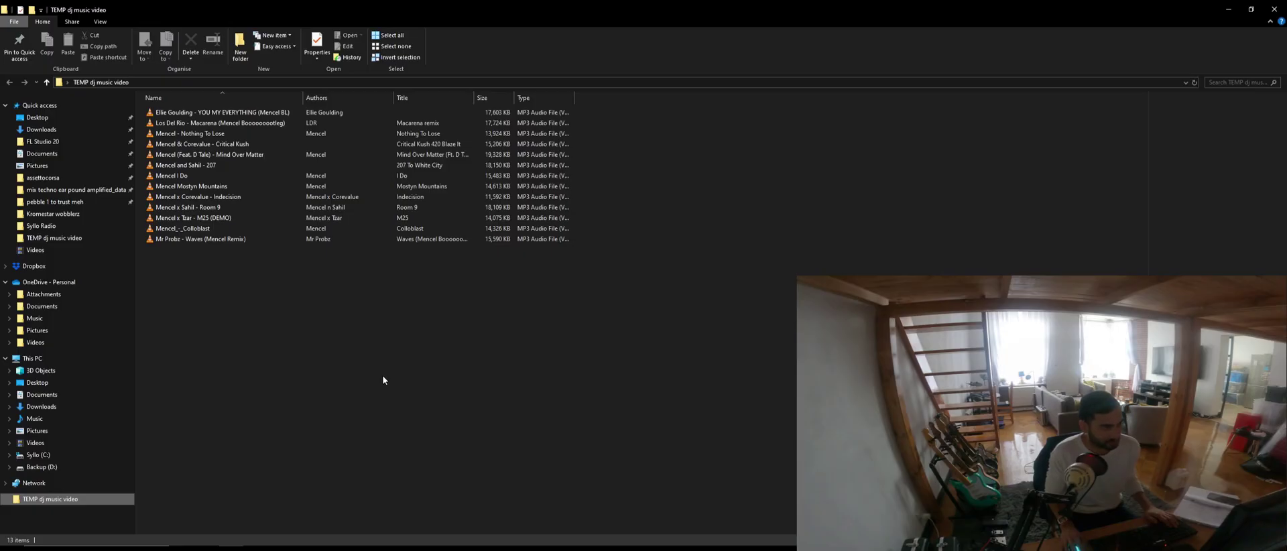
Rename the Ellie Goulding track file as "Ellie Goulding - You My Everything (Mencel Bootleg)".
left_click(362, 338)
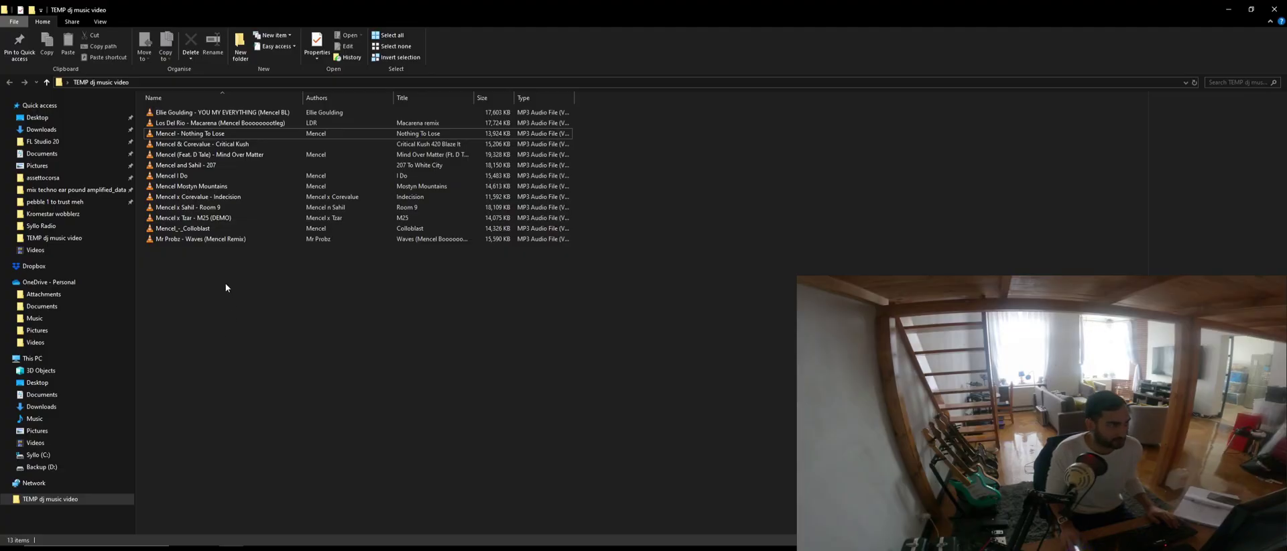
left_click(214, 114)
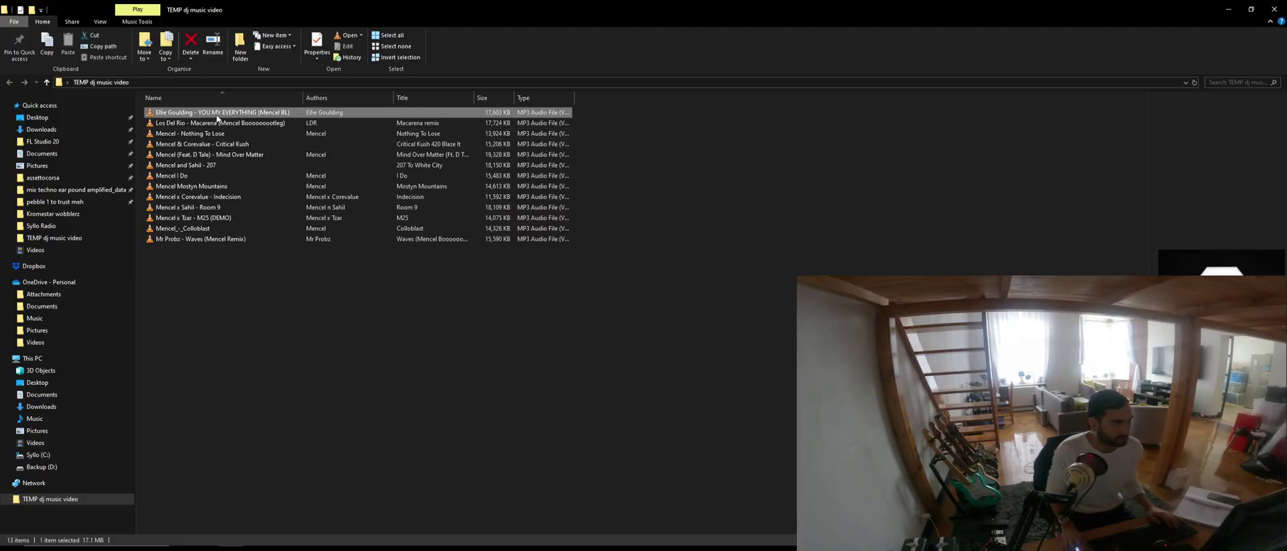
key("F2")
left_click_drag(257, 112, 197, 112)
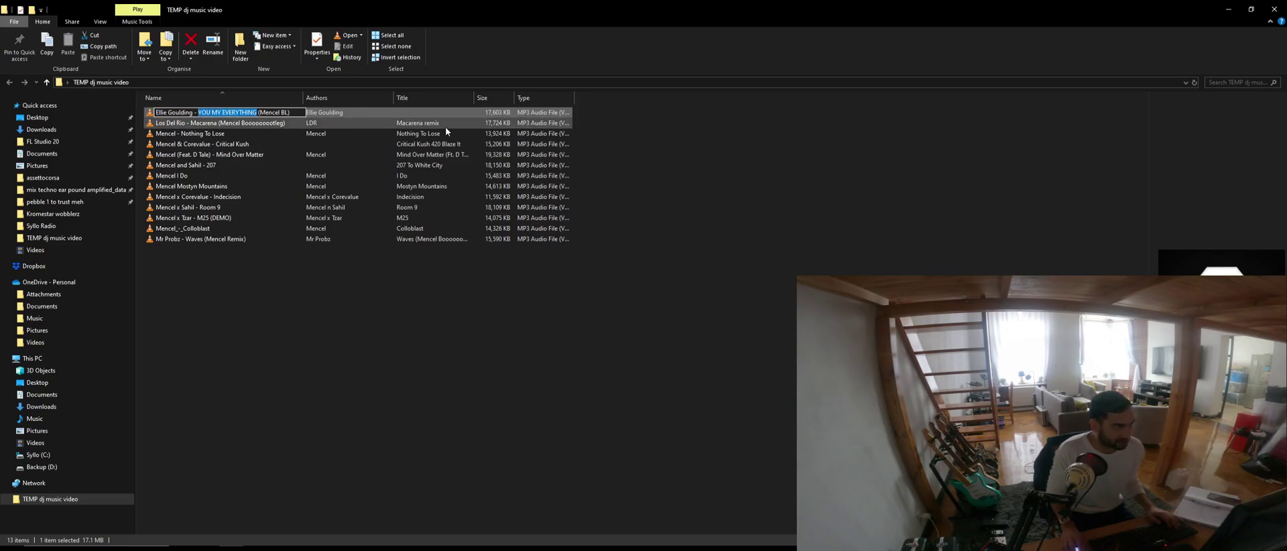
type("You My")
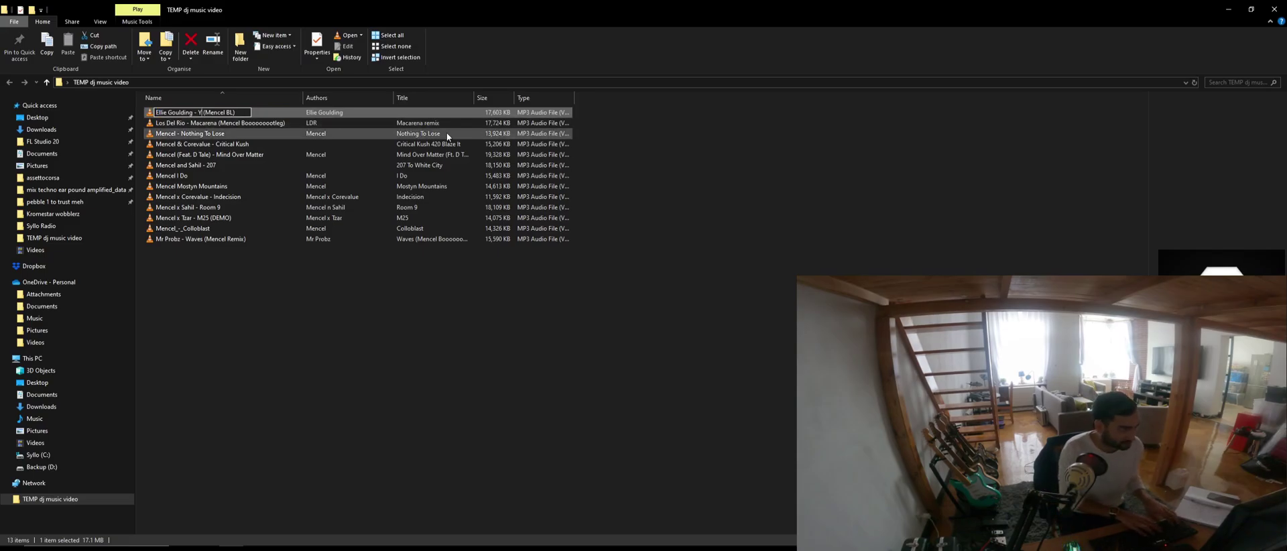
type(" Everything")
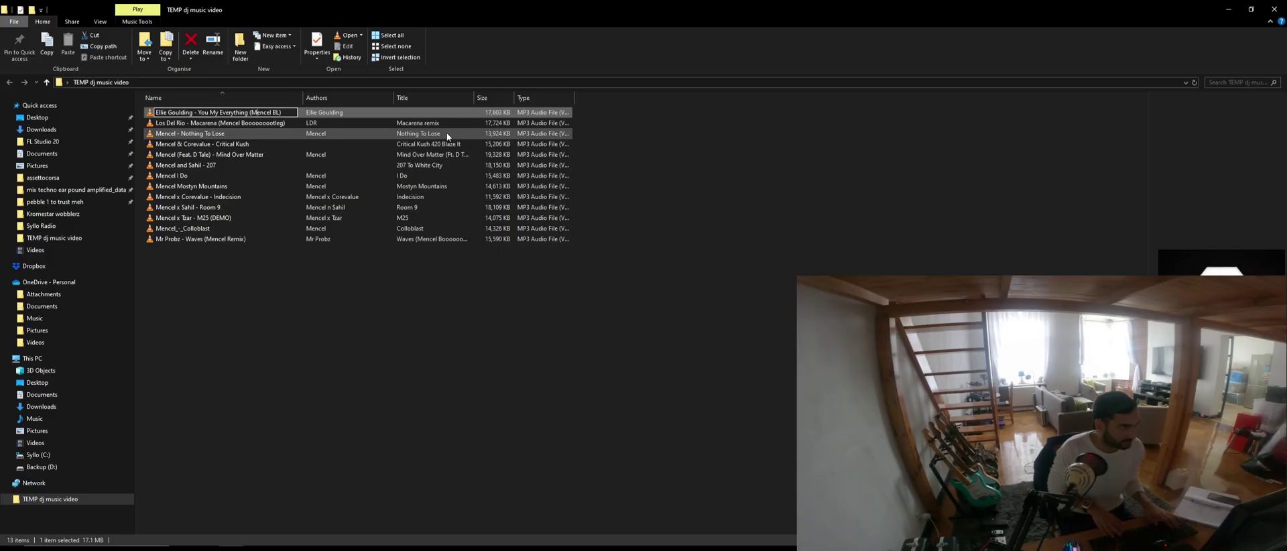
key("Right")
key("Right")
key("Right")
key("Right")
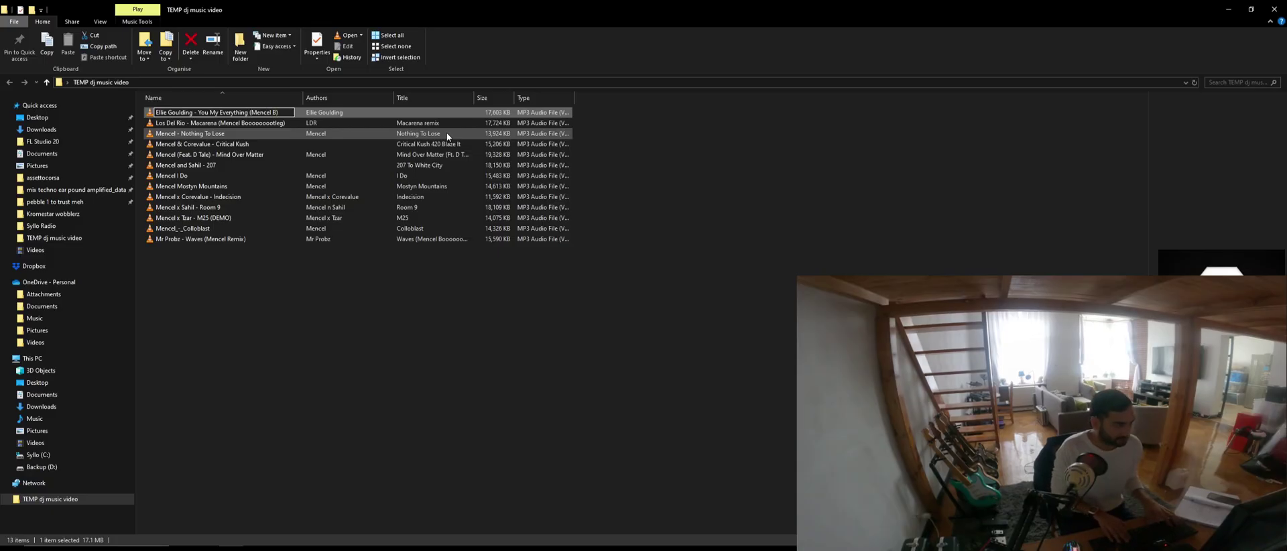
type("ootleg")
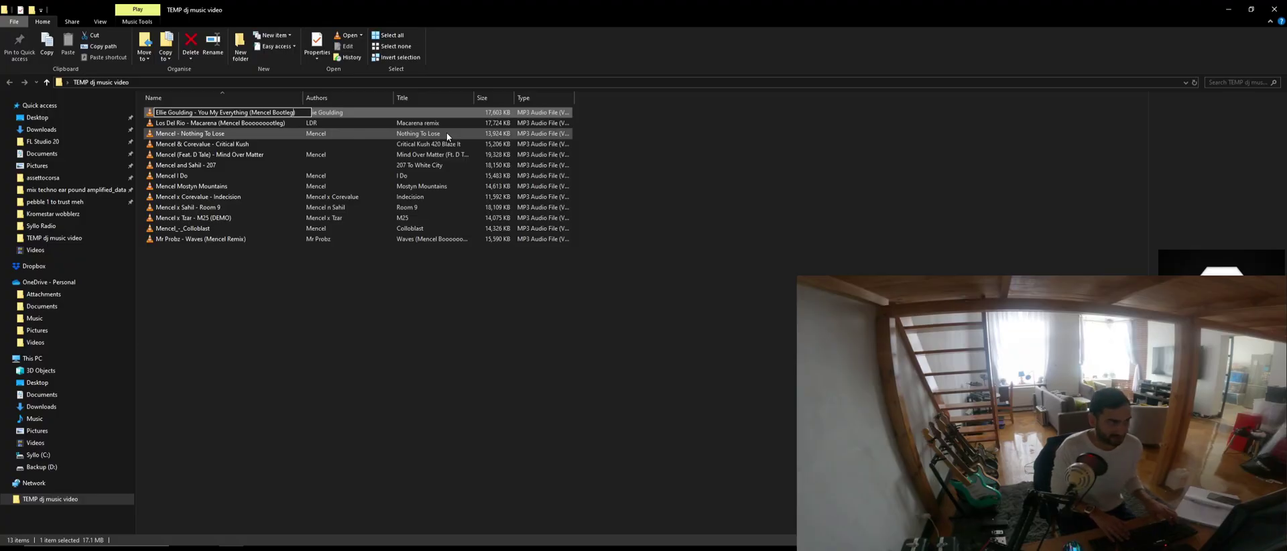
key("Return")
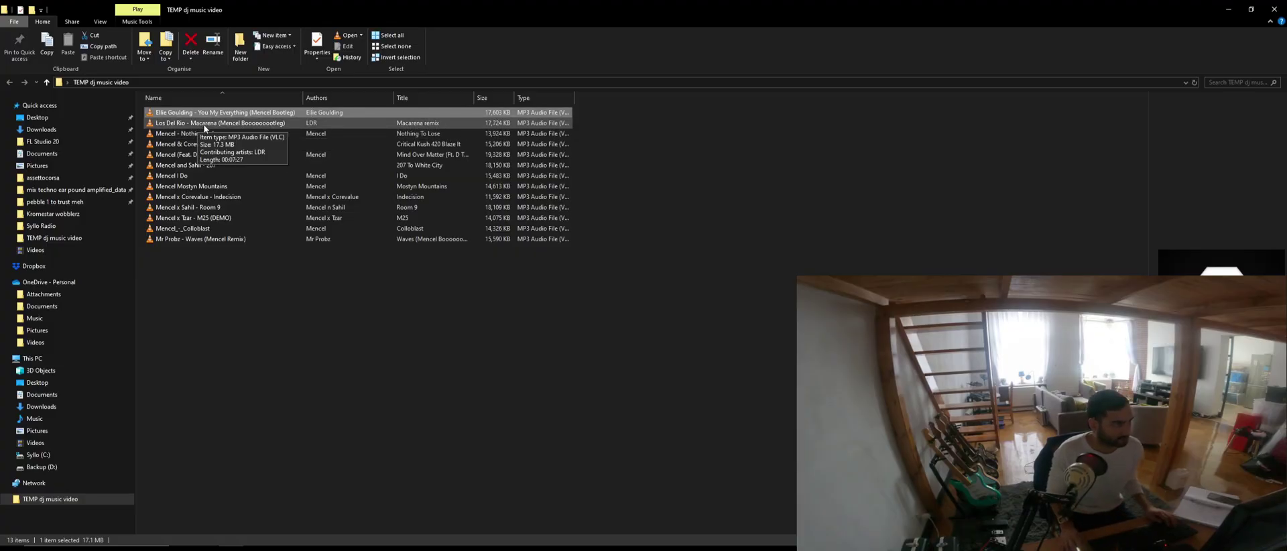
Remove the surplus o's from the Macarena track's file name so it reads "Los Del Rio - Macarena (Mencel Bootleg)".
left_click(233, 126)
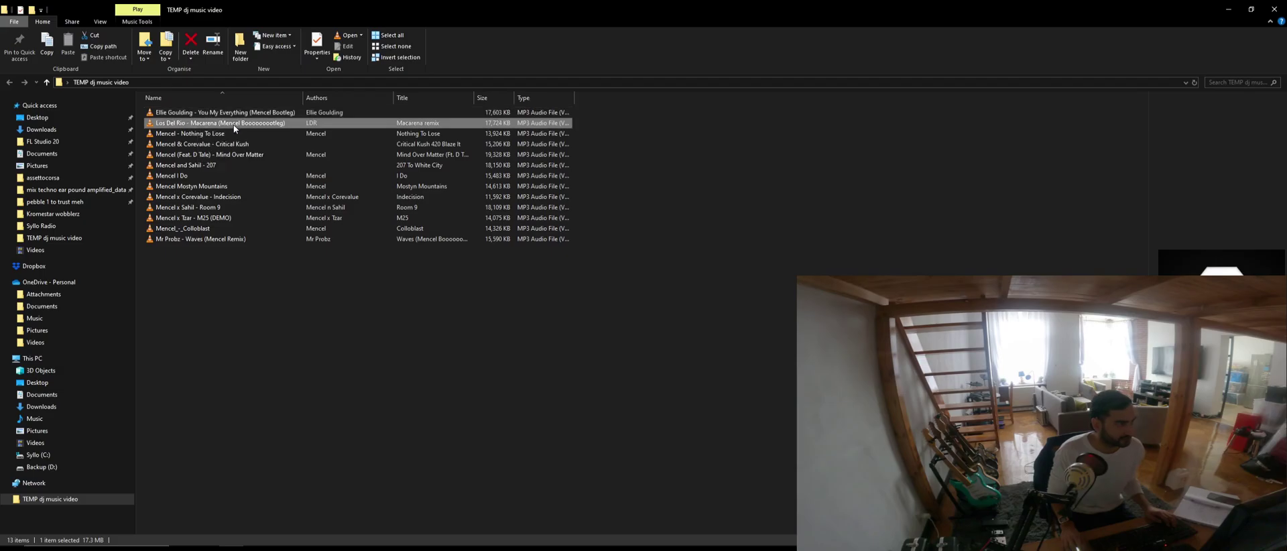
left_click(255, 126)
left_click(266, 122)
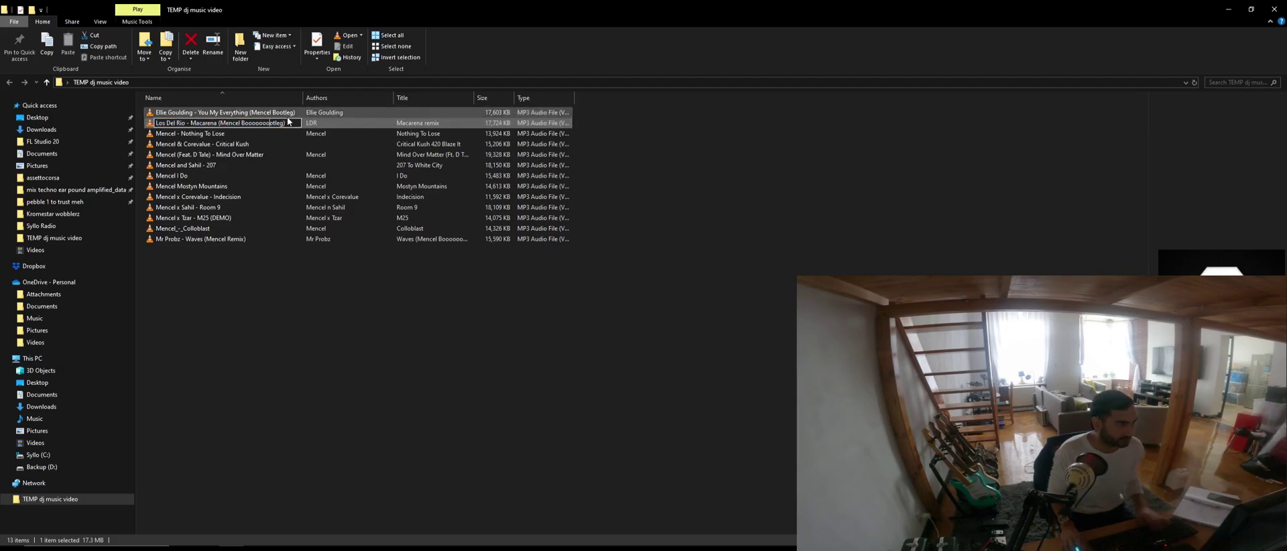
key("BackSpace")
key("BackSpace")
key("BackSpace")
key("BackSpace")
key("BackSpace")
key("BackSpace")
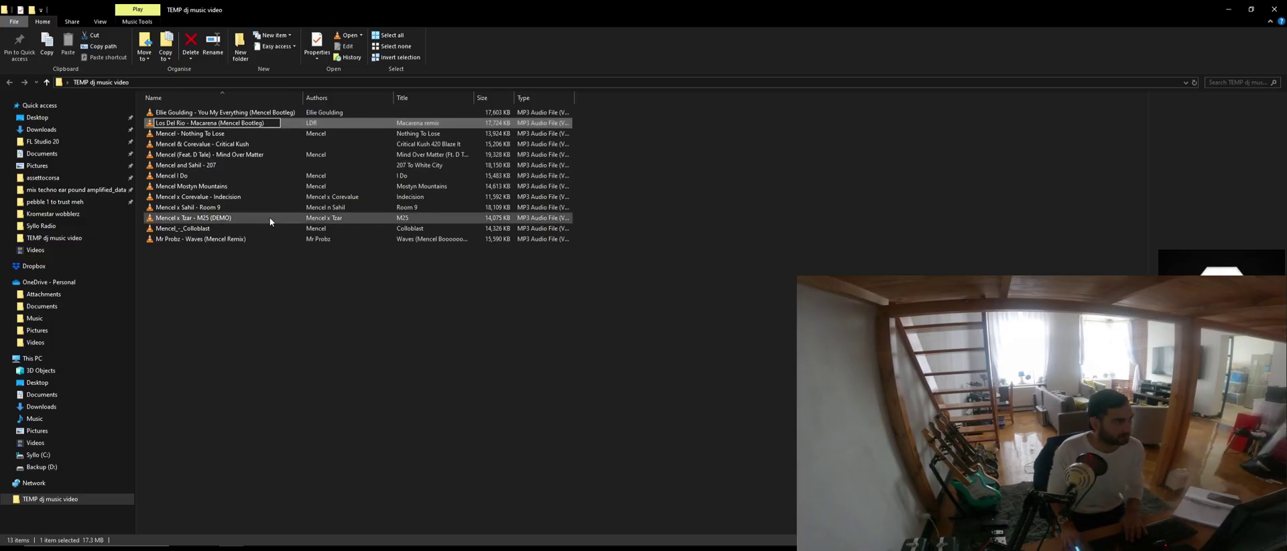
key("Return")
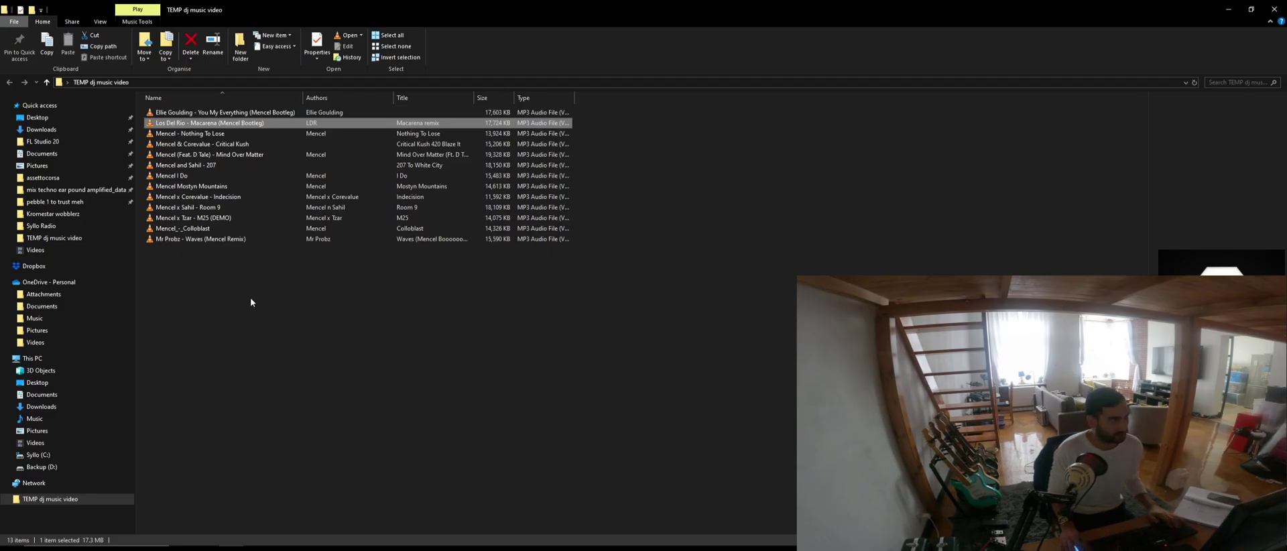
Replace the ampersand in the Critical Kush file name with an x, giving "Mencel x Corevalue - Critical Kush".
left_click(201, 144)
left_click(185, 149)
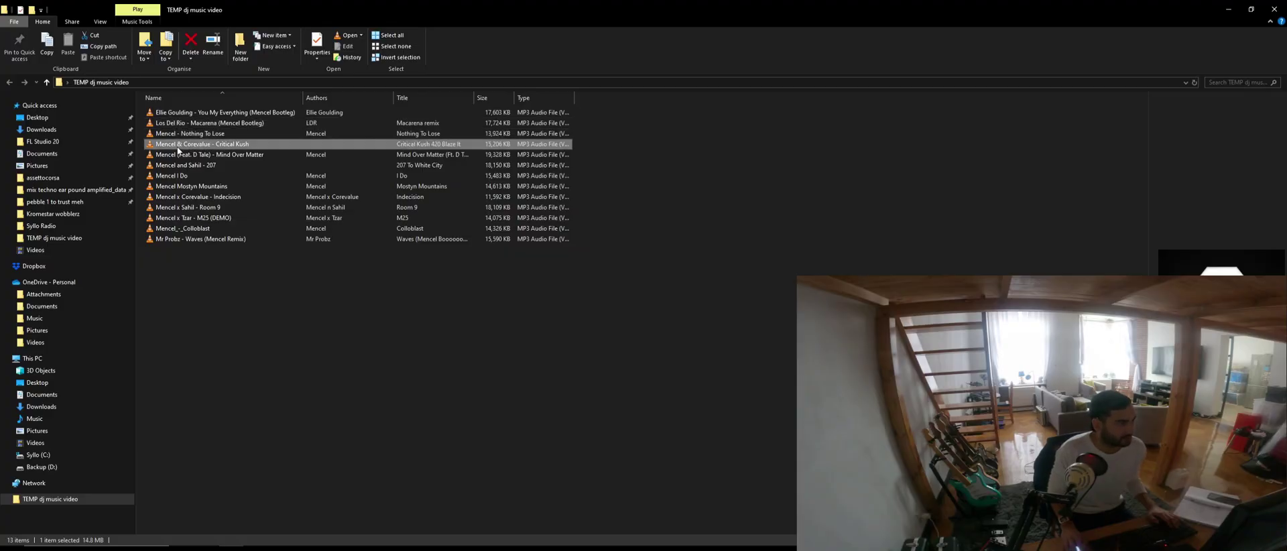
left_click(178, 144)
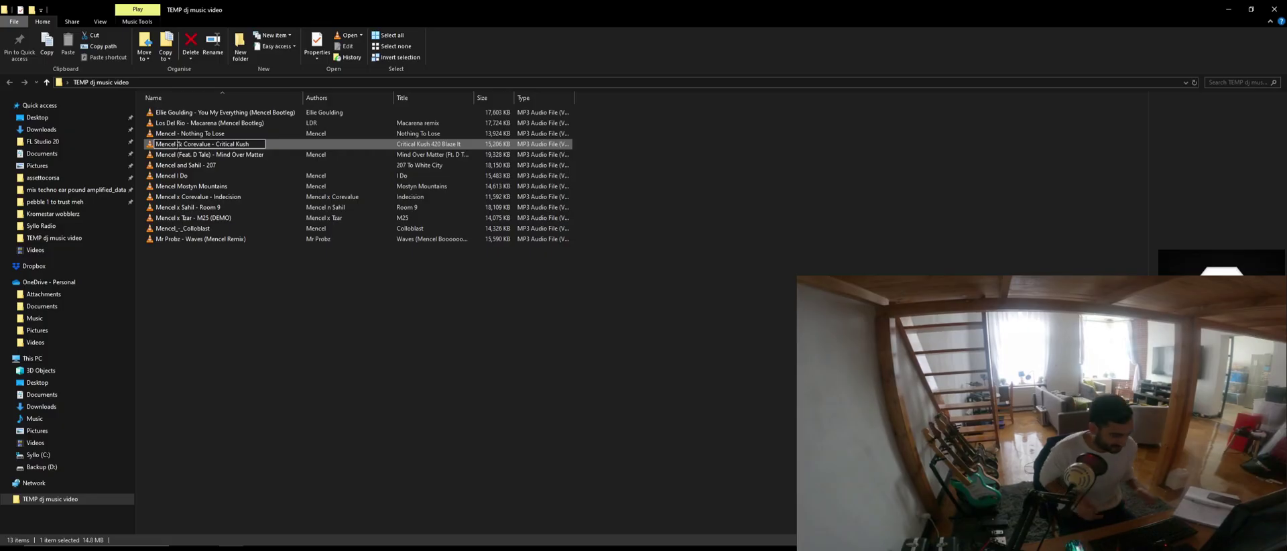
key("Delete")
type("x")
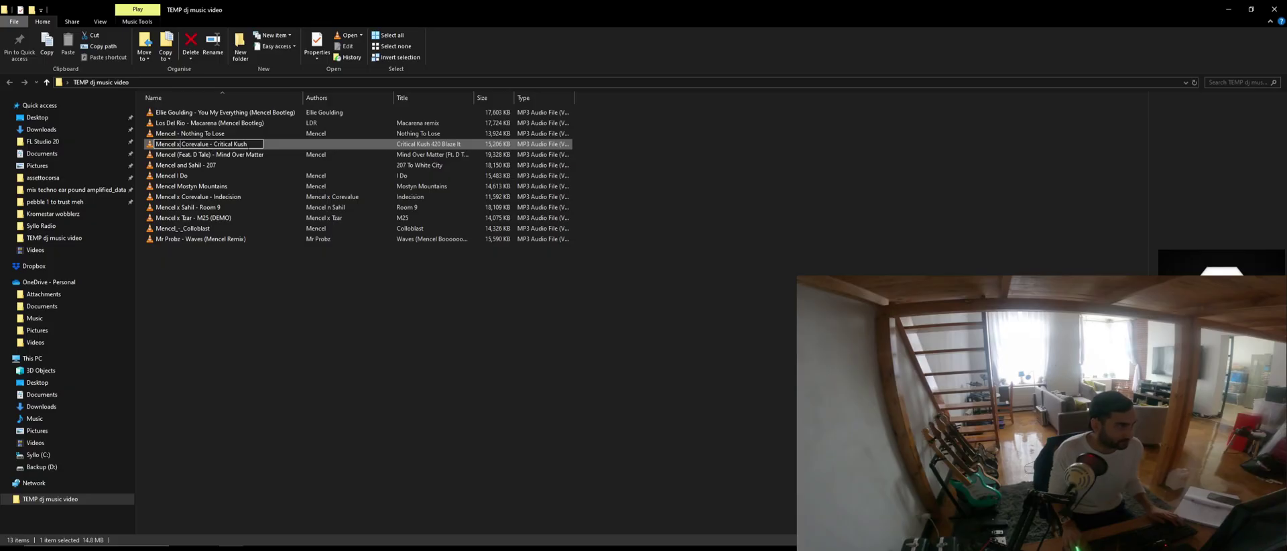
Move the featured-artist credit to the end of the Mind Over Matter file name, giving "Mencel - Mind Over Matter (Feat. D Tale)".
left_click(216, 156)
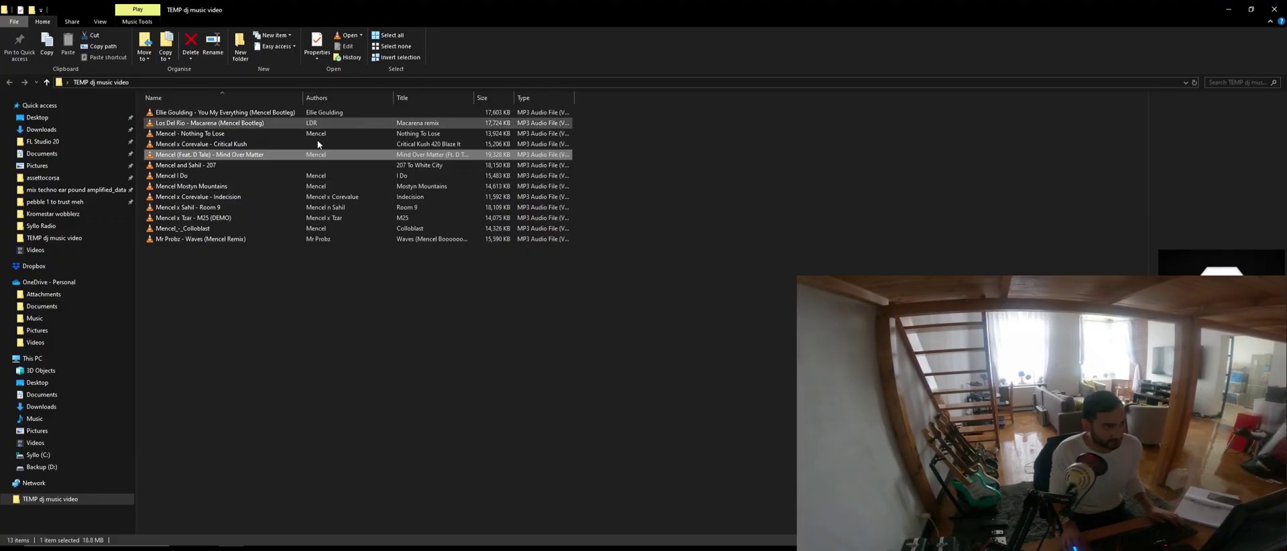
left_click(180, 158)
left_click(194, 155)
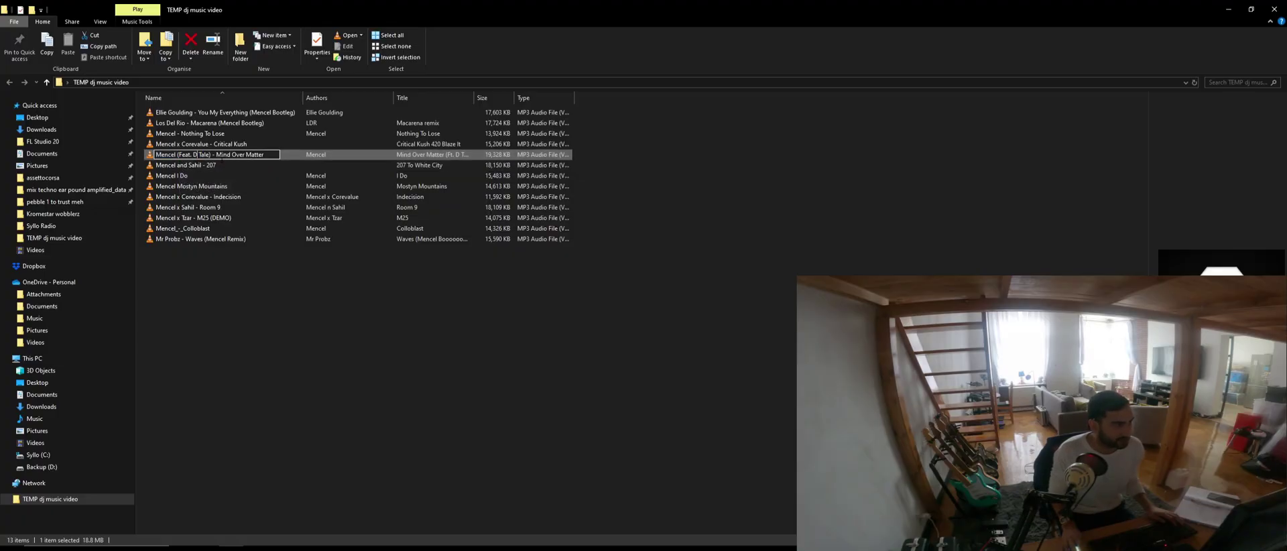
left_click_drag(212, 155, 178, 155)
key("BackSpace")
key("Delete")
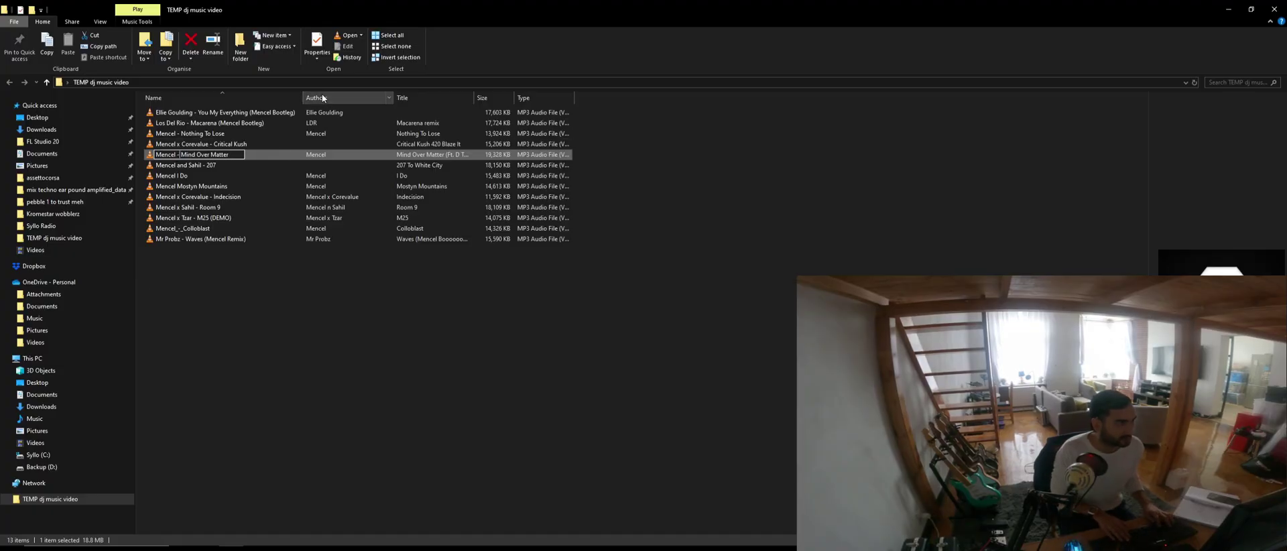
key("ctrl+z")
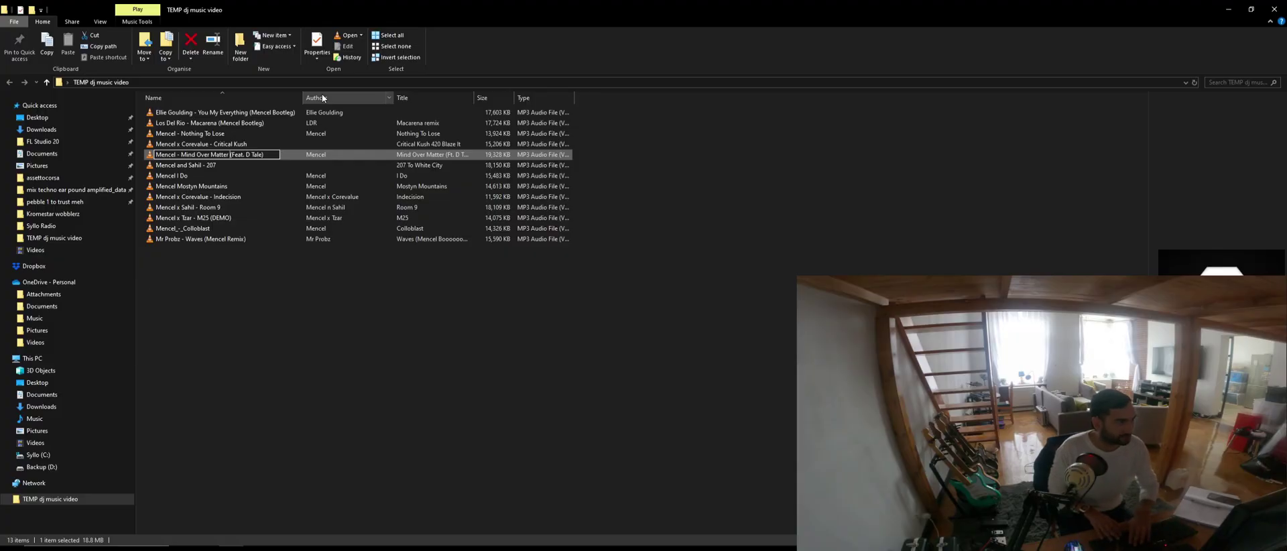
Replace "and" with "x" in the 207 track's file name, giving "Mencel x Sahil - 207".
left_click(225, 167)
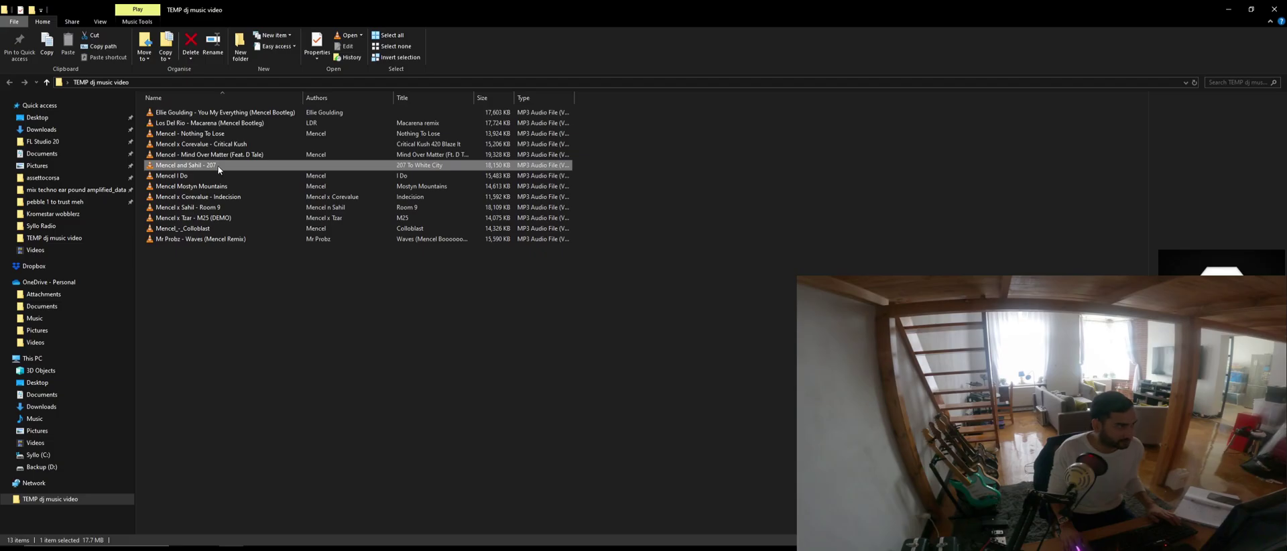
left_click(186, 164)
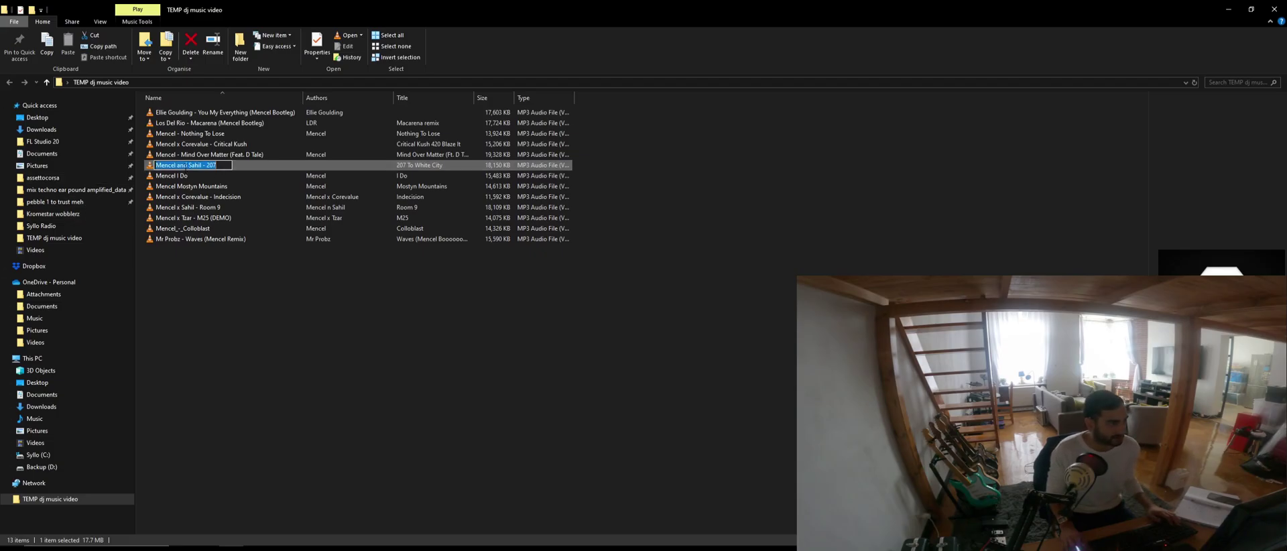
left_click(185, 165)
key("BackSpace")
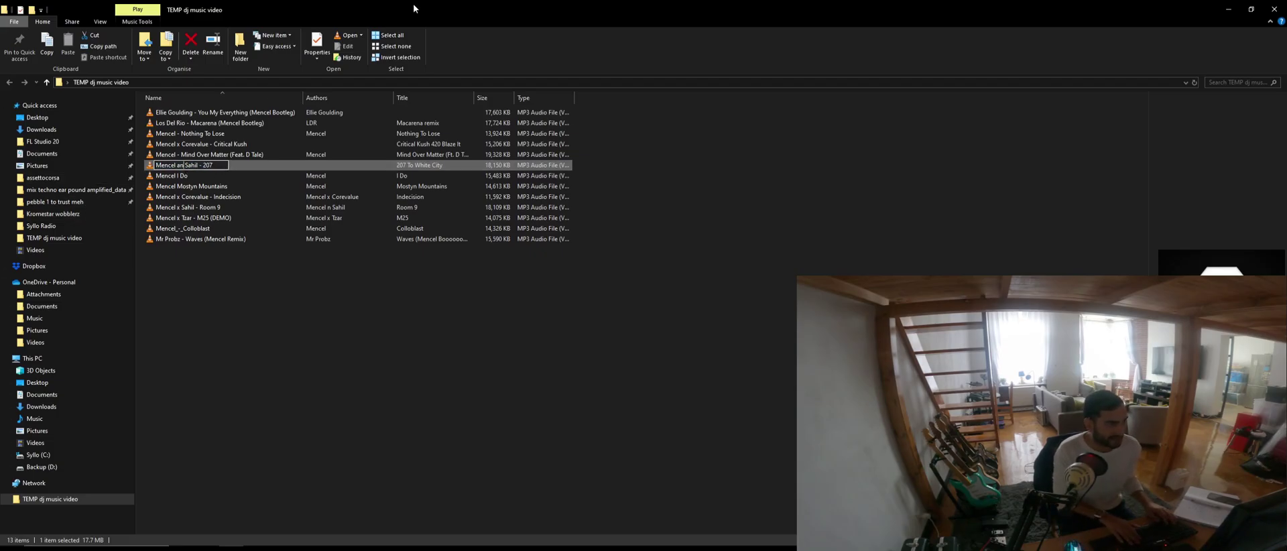
key("BackSpace")
key("BackSpace")
type("x")
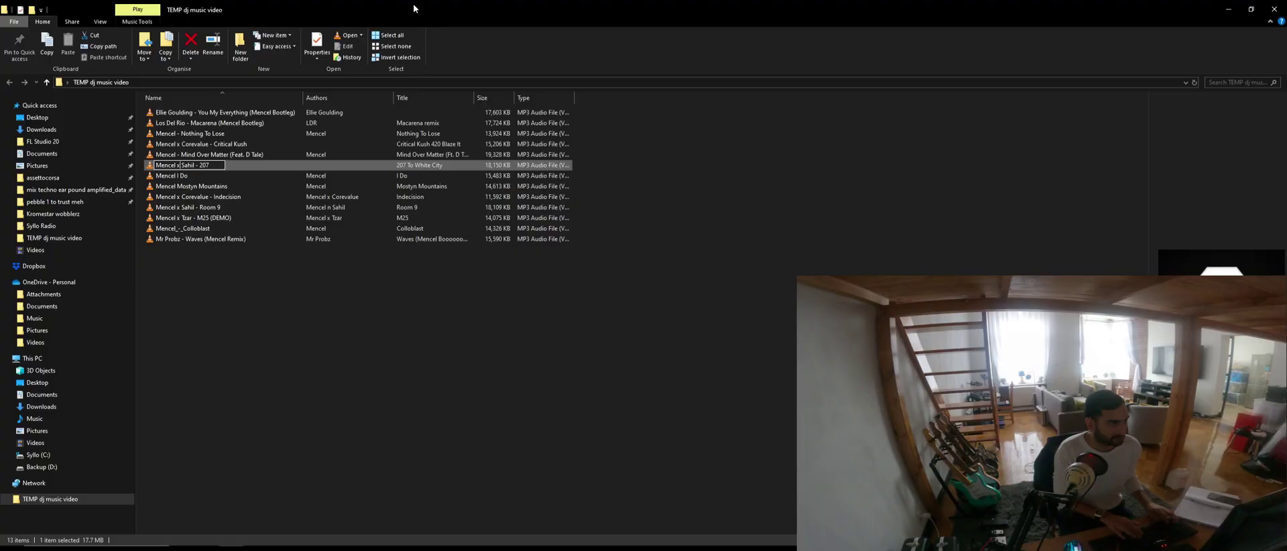
Insert a hyphen between artist and title in the I Do file name, giving "Mencel - I Do".
left_click(210, 177)
left_click(175, 176)
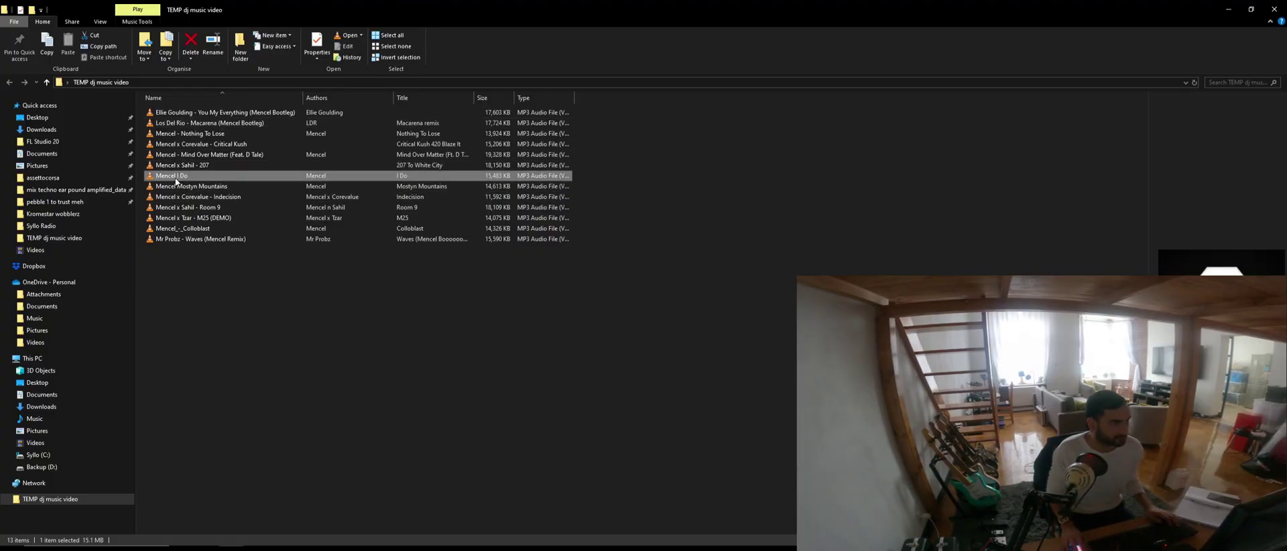
left_click(176, 175)
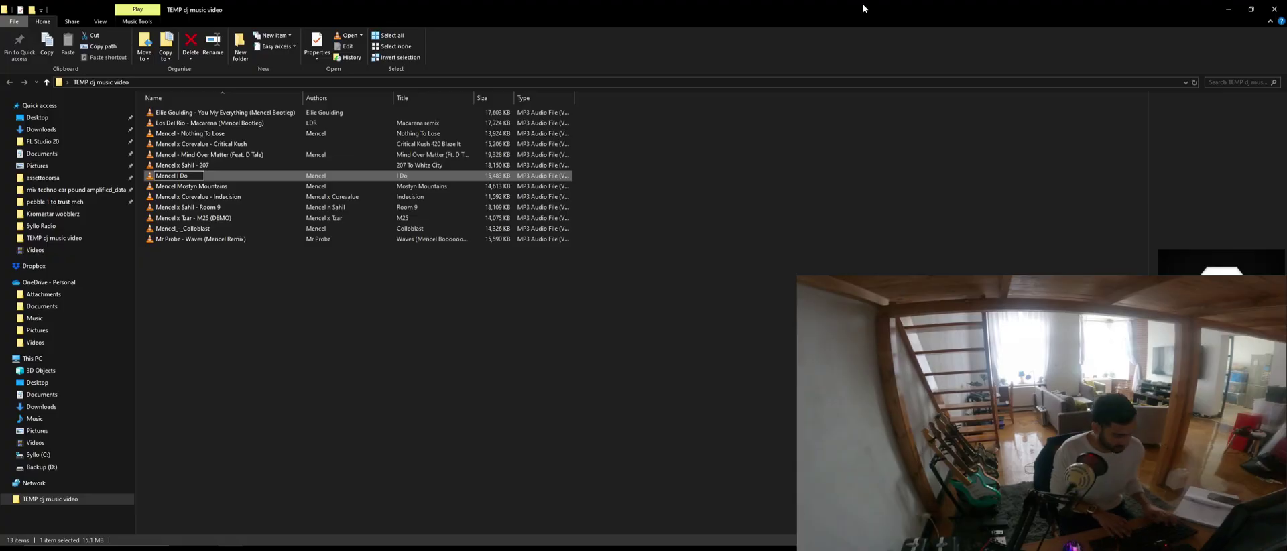
type("-")
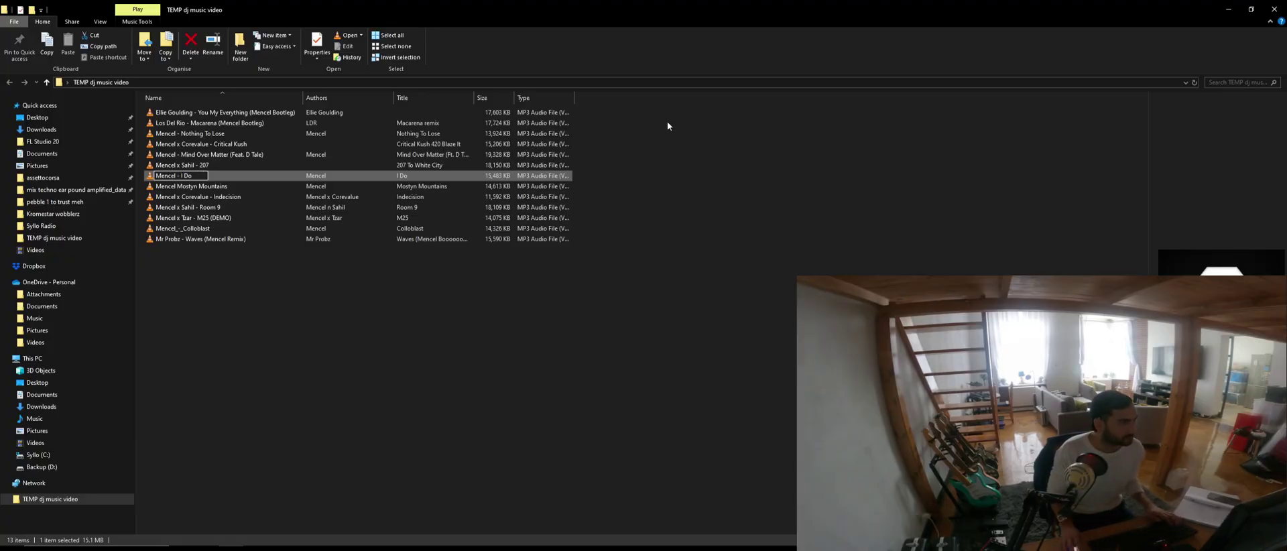
Add a hyphen after the artist in the Mostyn Mountains file name, giving "Mencel - Mostyn Mountains".
left_click(232, 186)
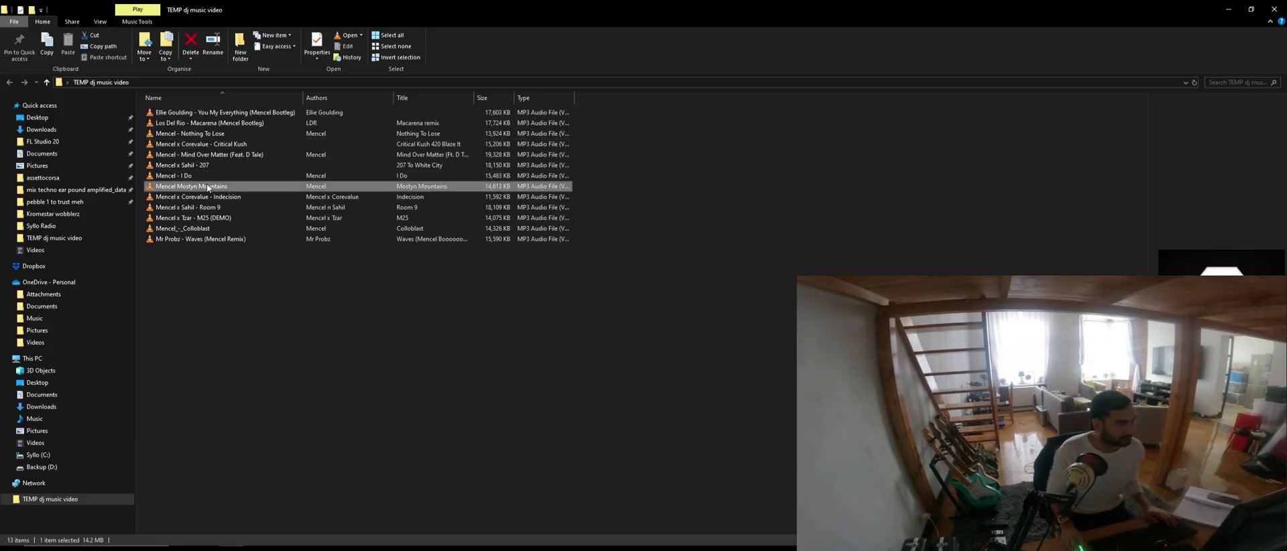
left_click(169, 193)
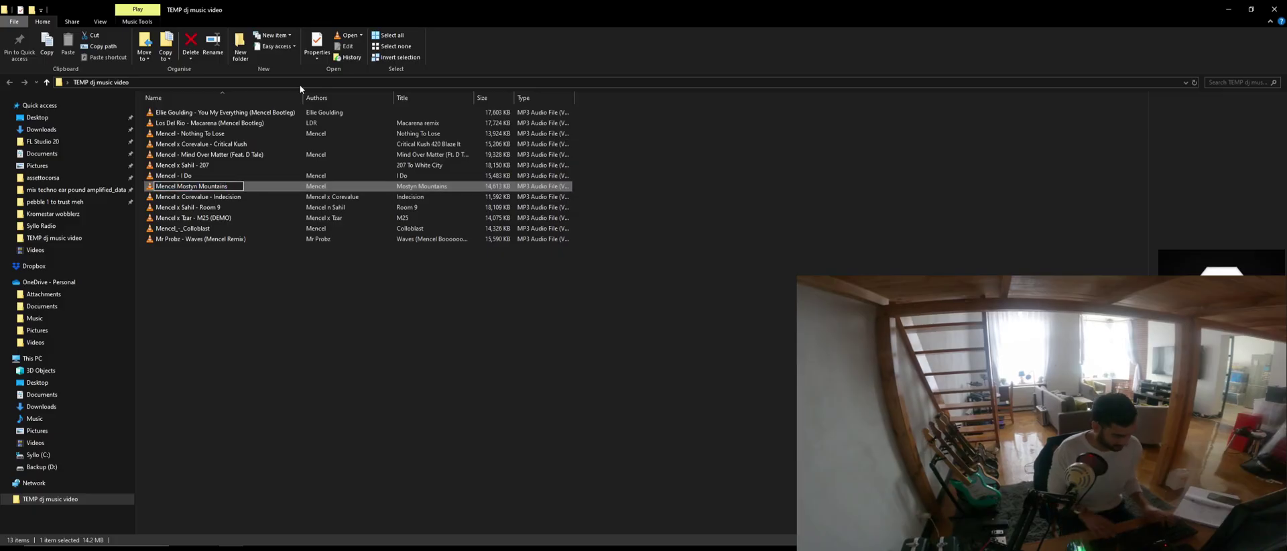
type("-")
key("Return")
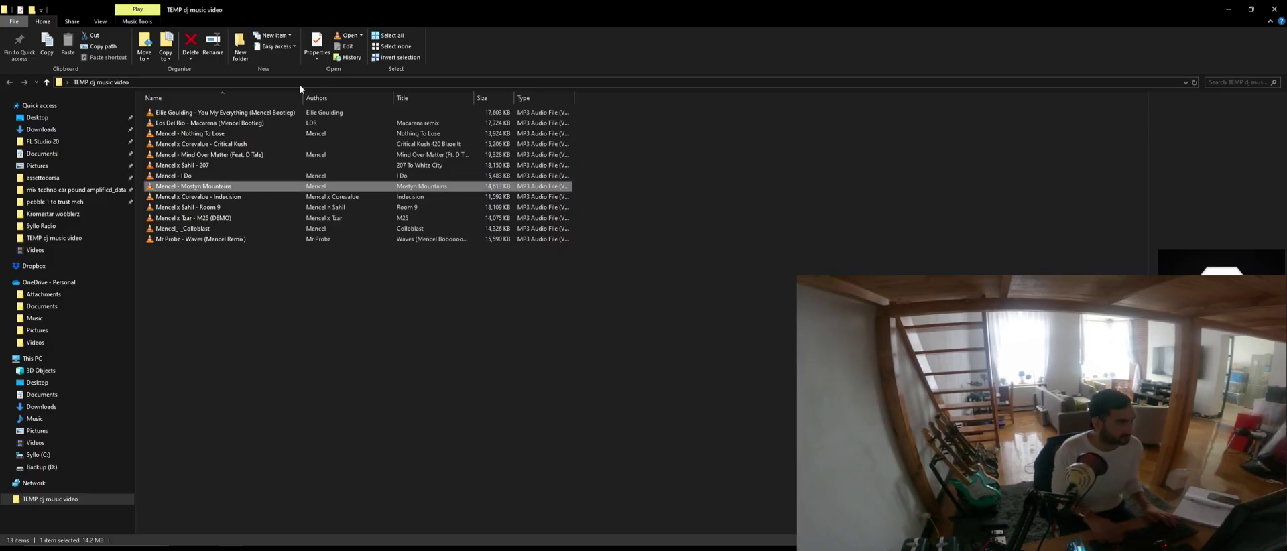
Change the all-caps DEMO tag in the M25 file name so it reads "Mencel x Tsar - M25 (Demo)".
left_click(224, 221)
left_click(215, 222)
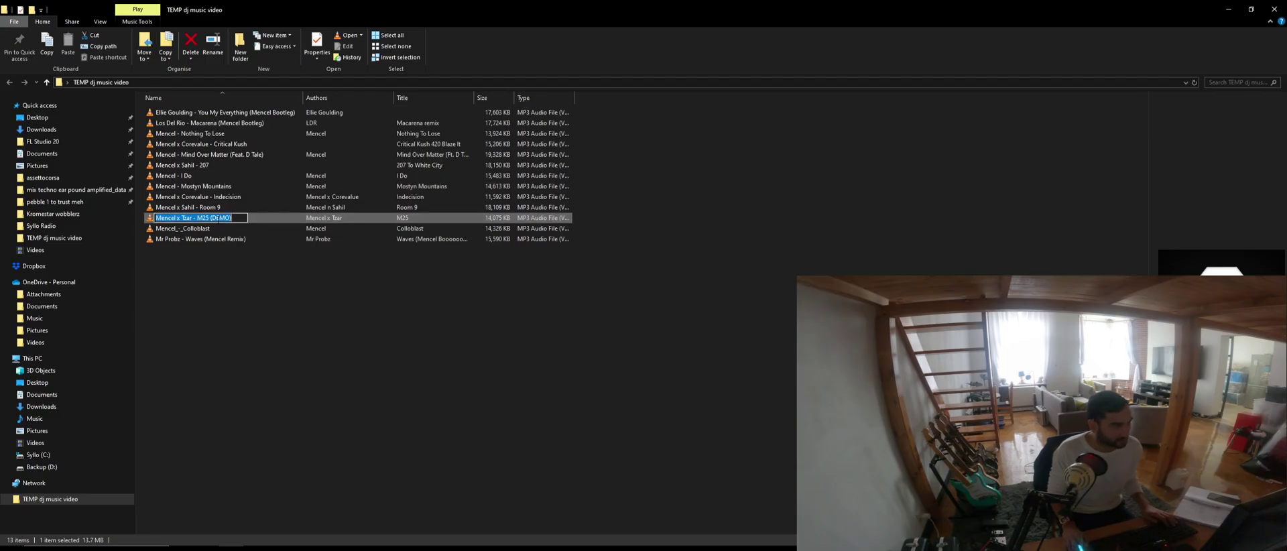
left_click_drag(227, 217, 231, 217)
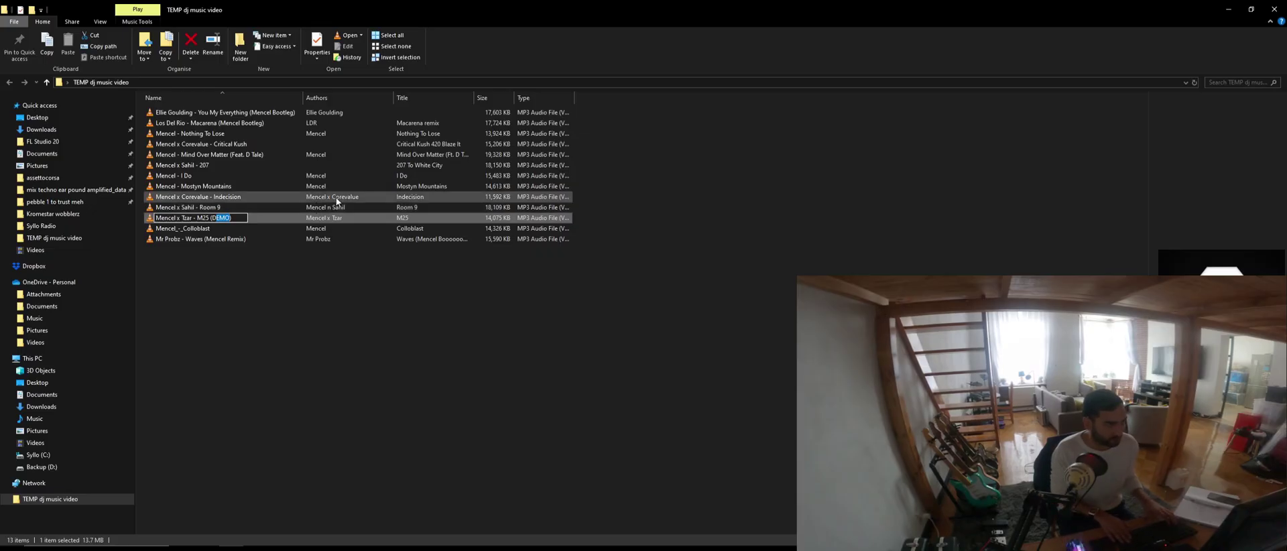
key("BackSpace")
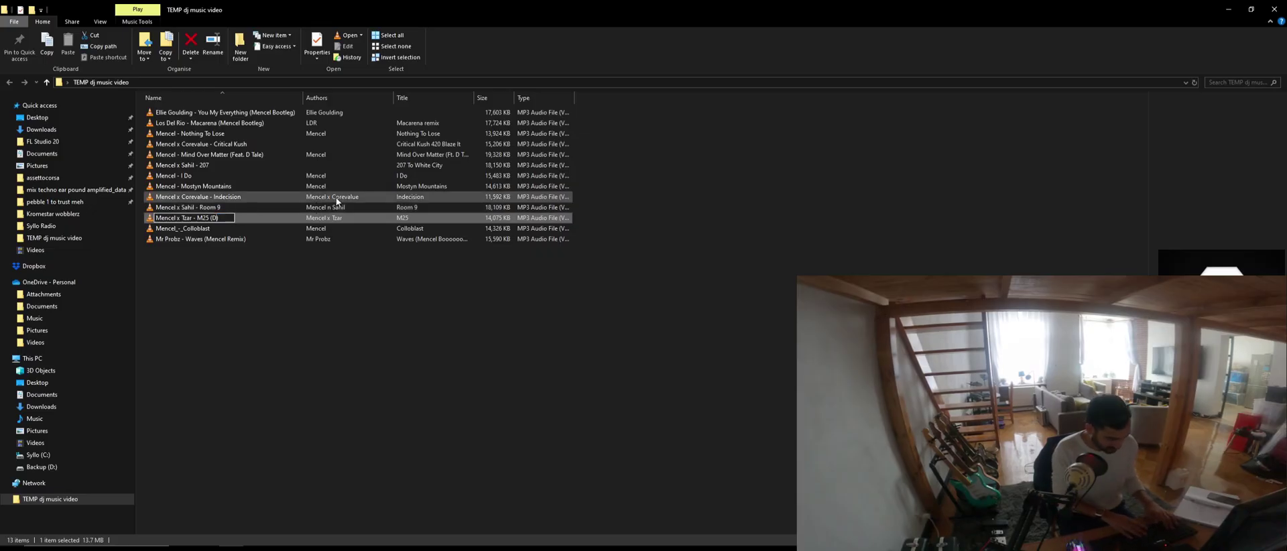
type("emo")
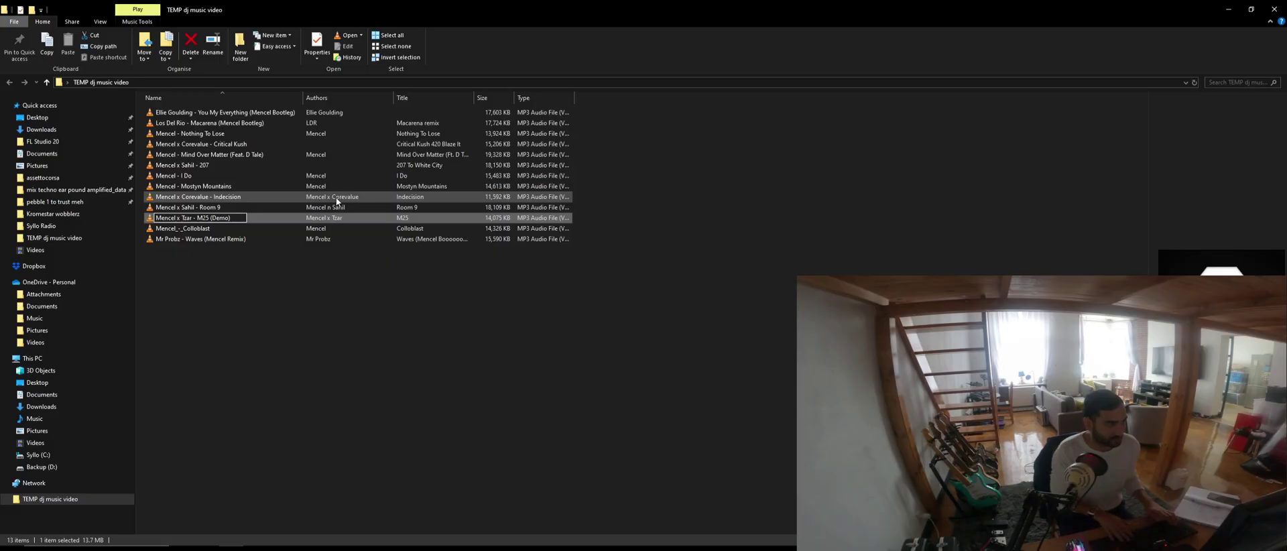
key("Return")
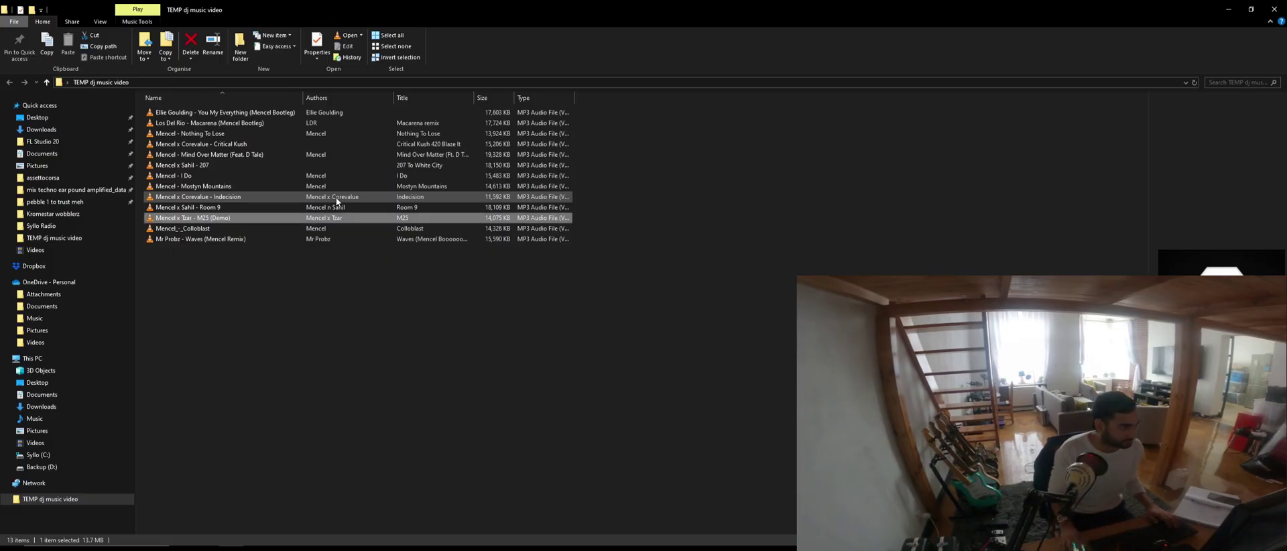
Replace the underscores around the hyphen in the Colloblast file name with spaces, giving "Mencel - Colloblast".
left_click(207, 228)
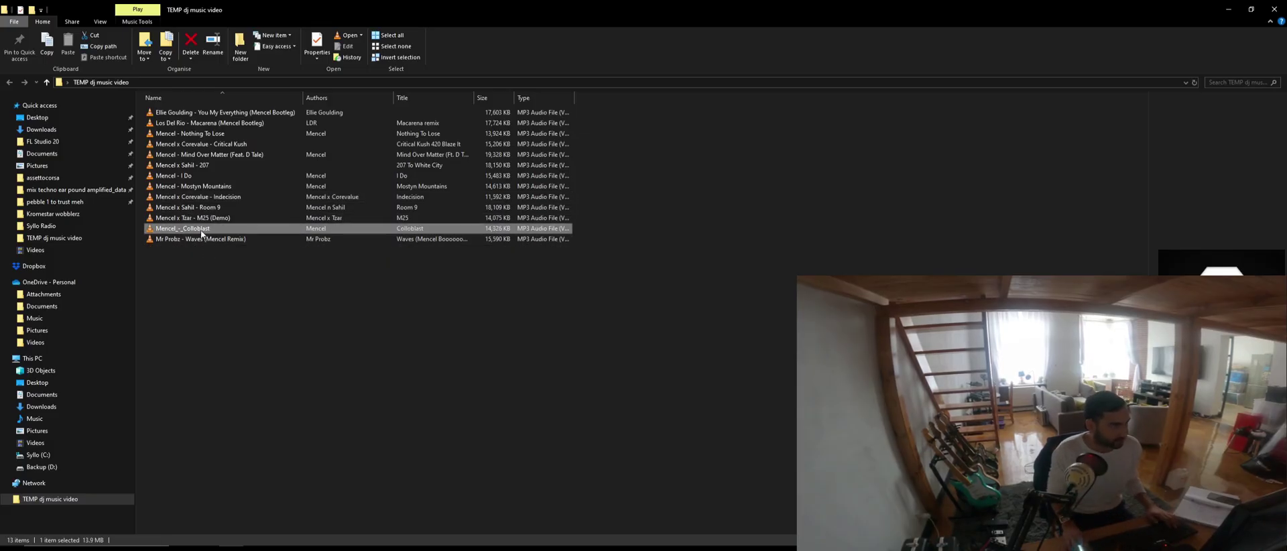
left_click(179, 230)
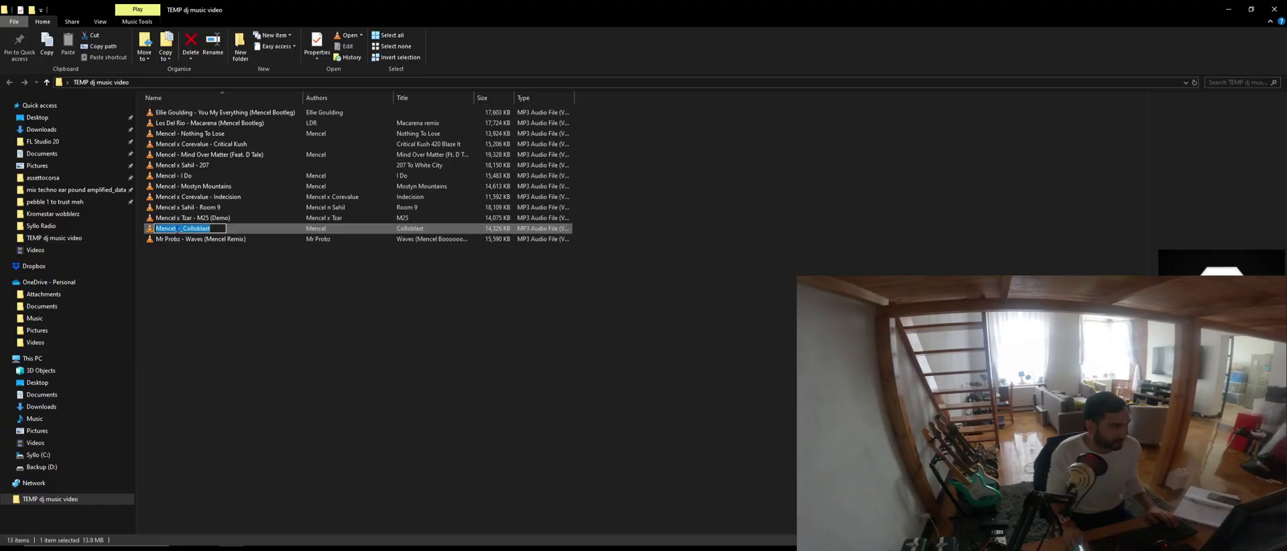
left_click(176, 228)
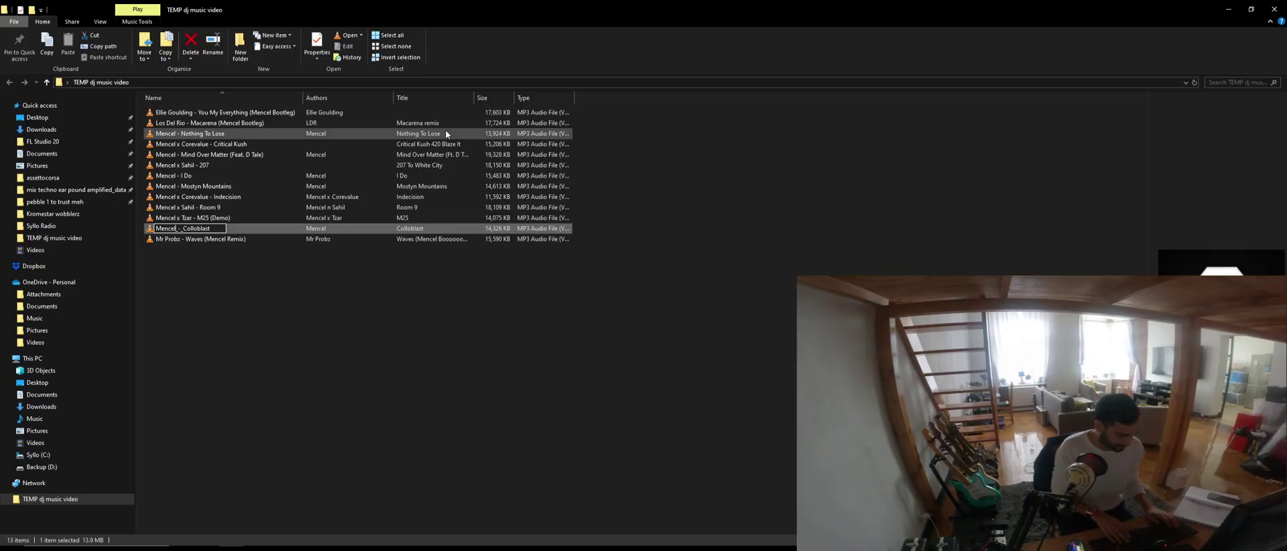
key("Delete")
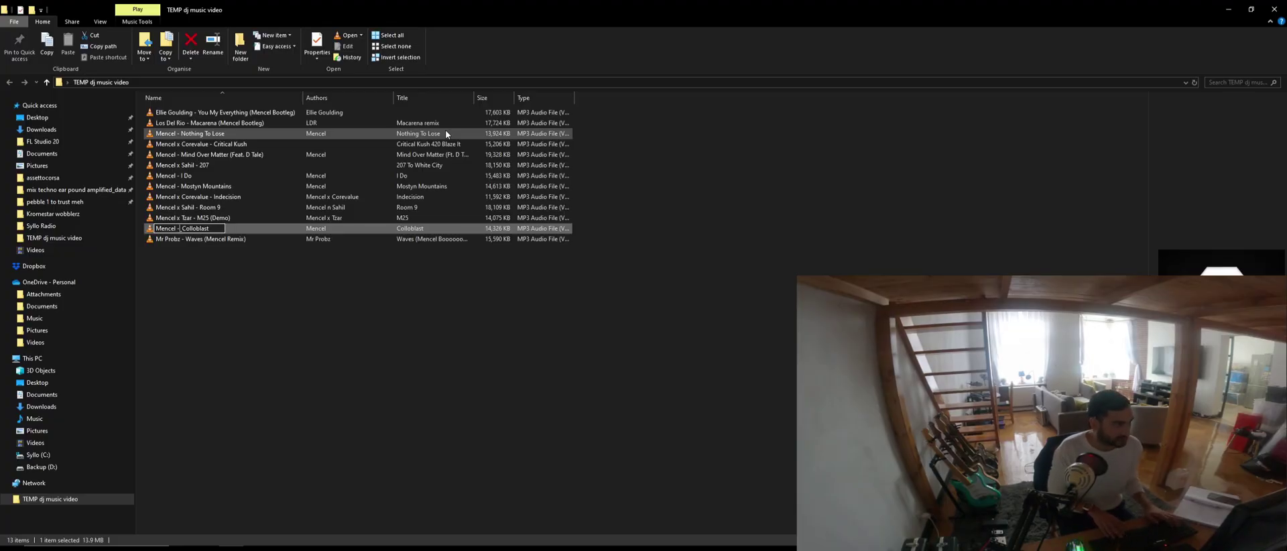
key("Delete")
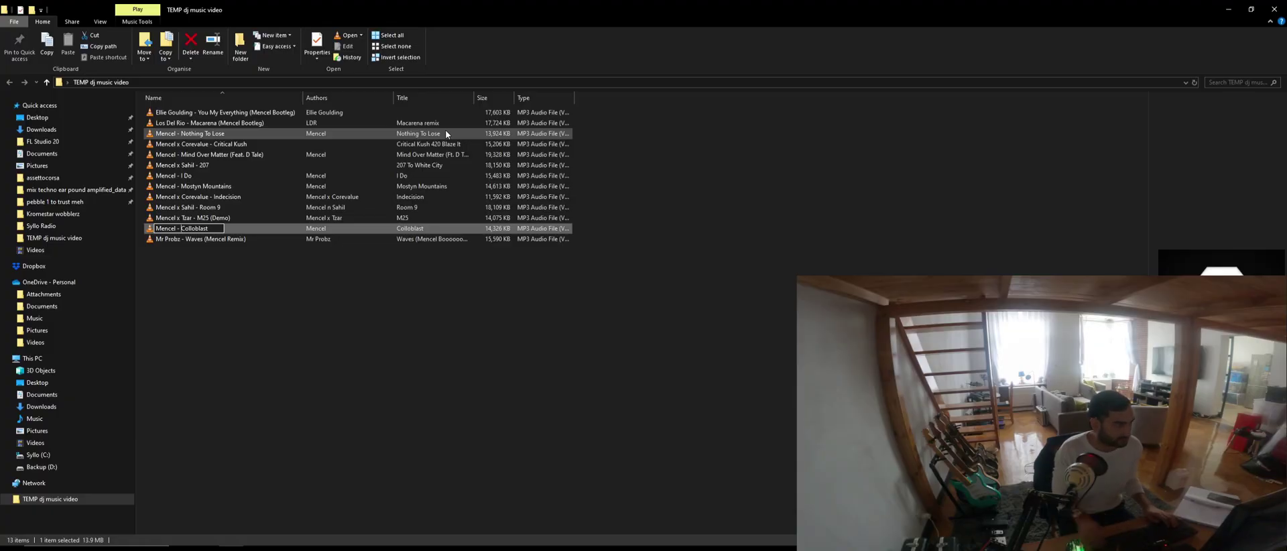
key("Return")
left_click(307, 317)
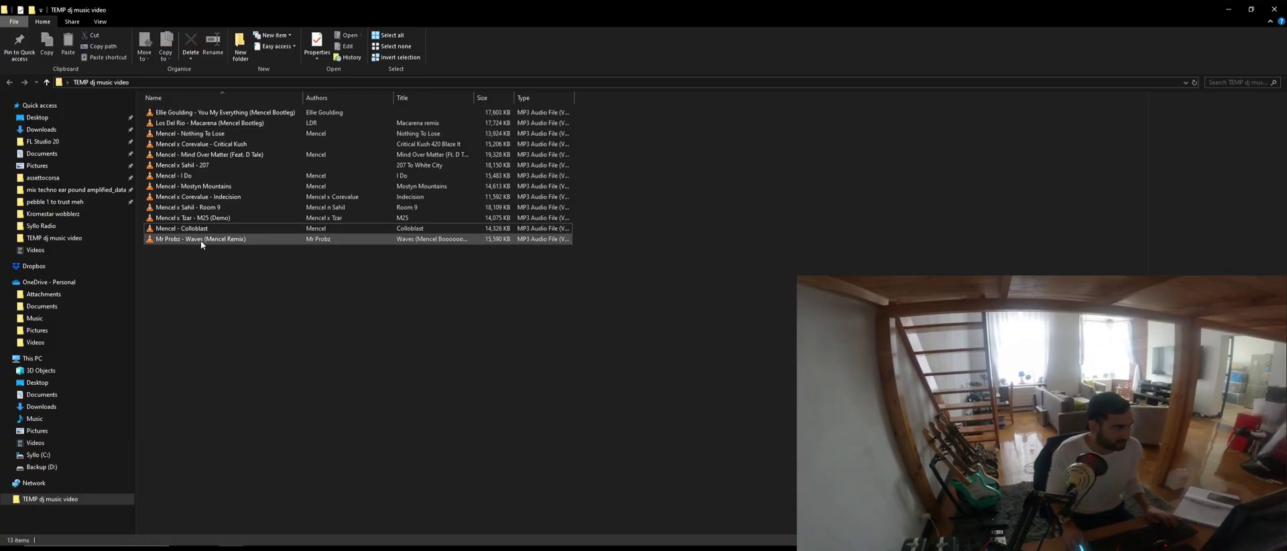
Replace "Remix" with "Bootleg" in the Waves file name, giving "Mr Probz - Waves (Mencel Bootleg)".
left_click(216, 239)
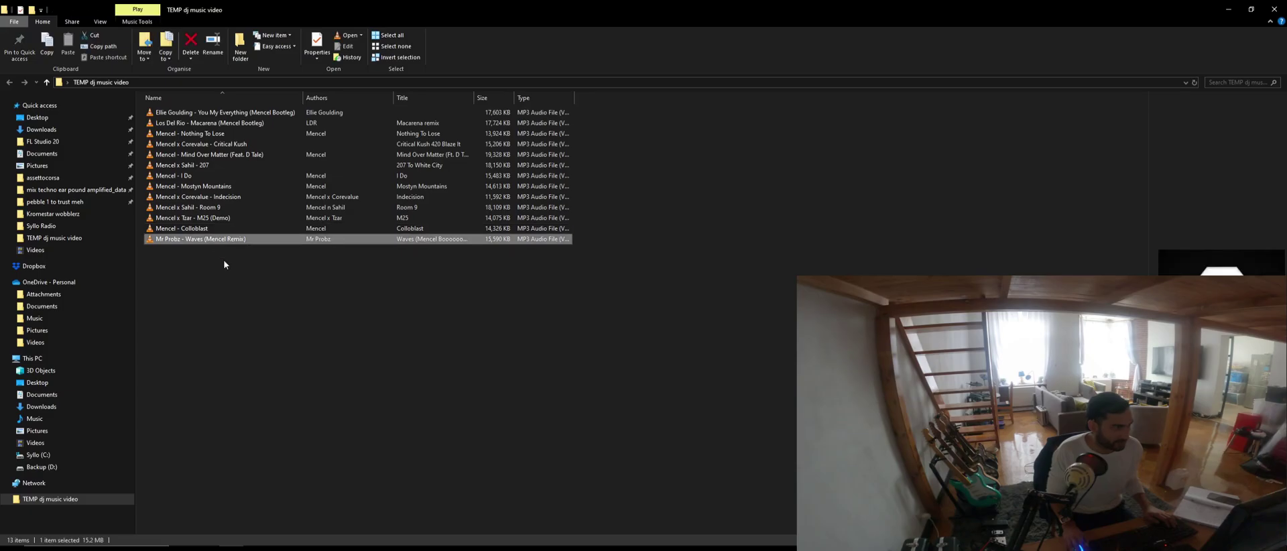
left_click(234, 242)
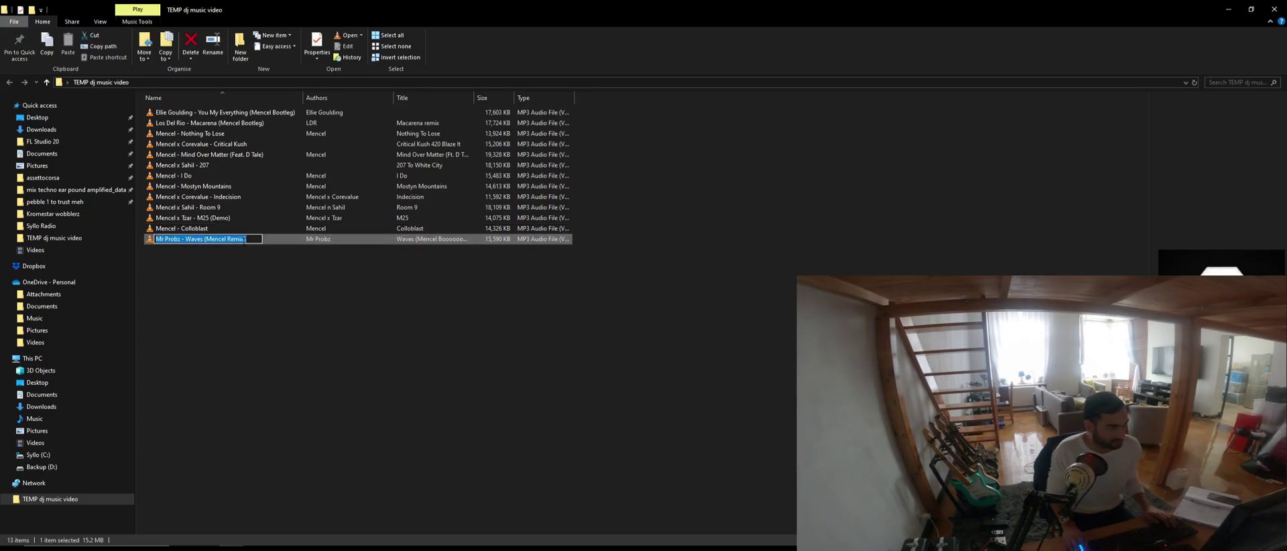
left_click_drag(245, 239, 230, 242)
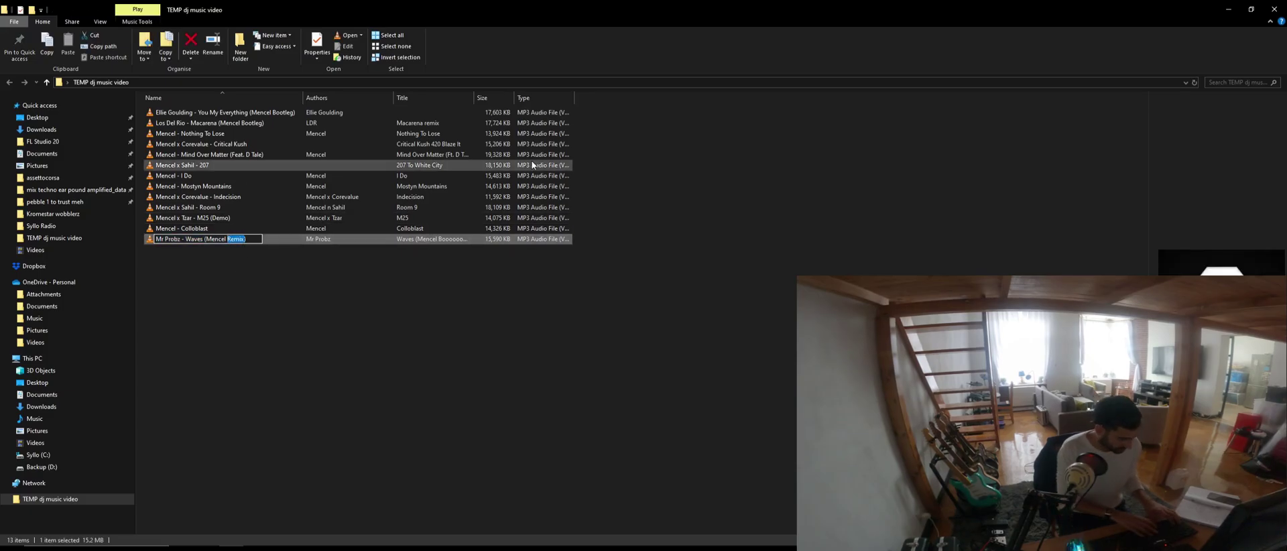
type("Bootleg)")
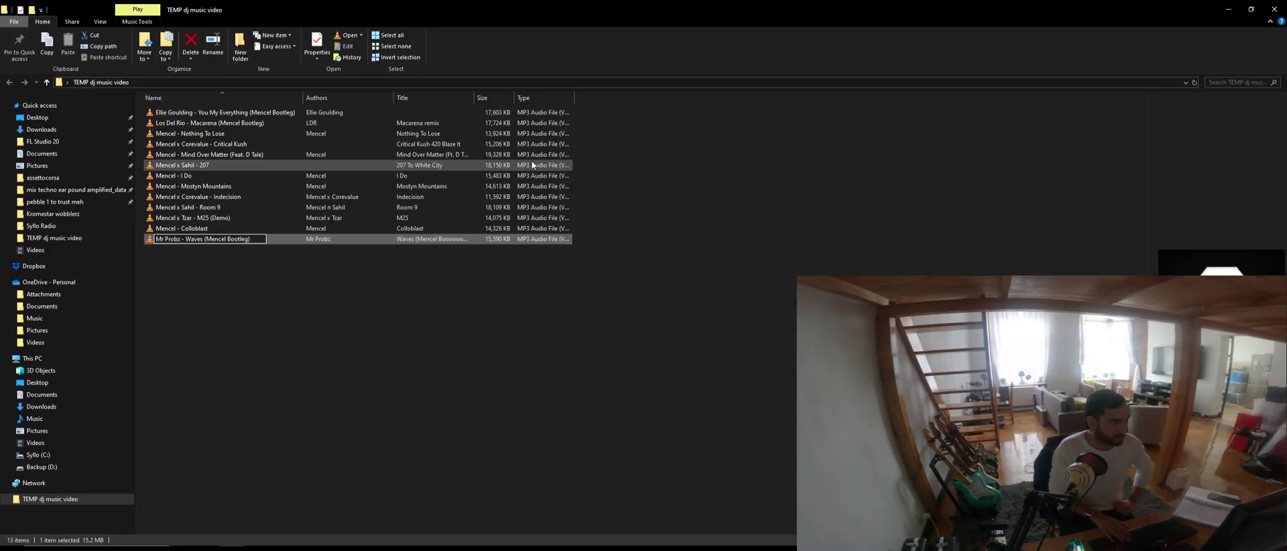
key("Return")
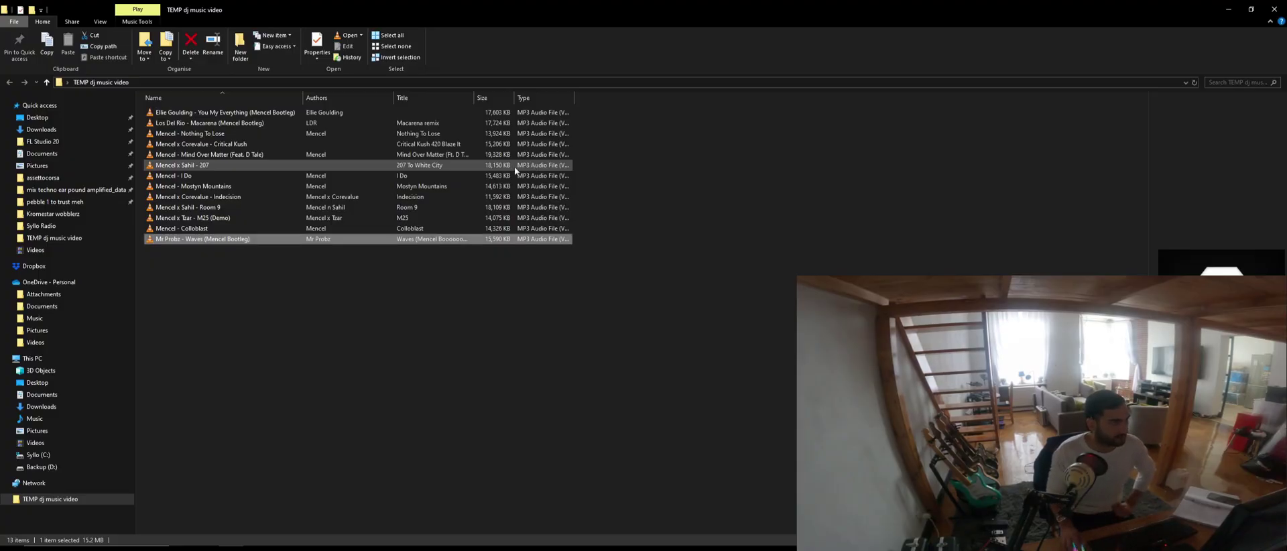
left_click(339, 346)
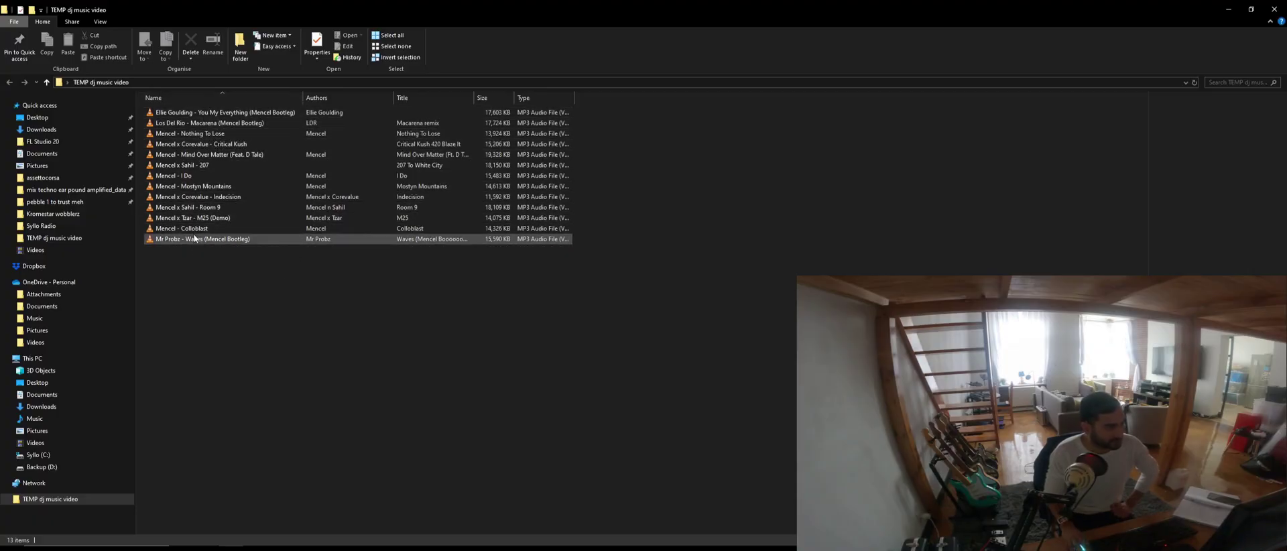
Load all the MP3 files from the TEMP dj music video folder into KeyFinder's batch analysis list.
mouse_move(195, 239)
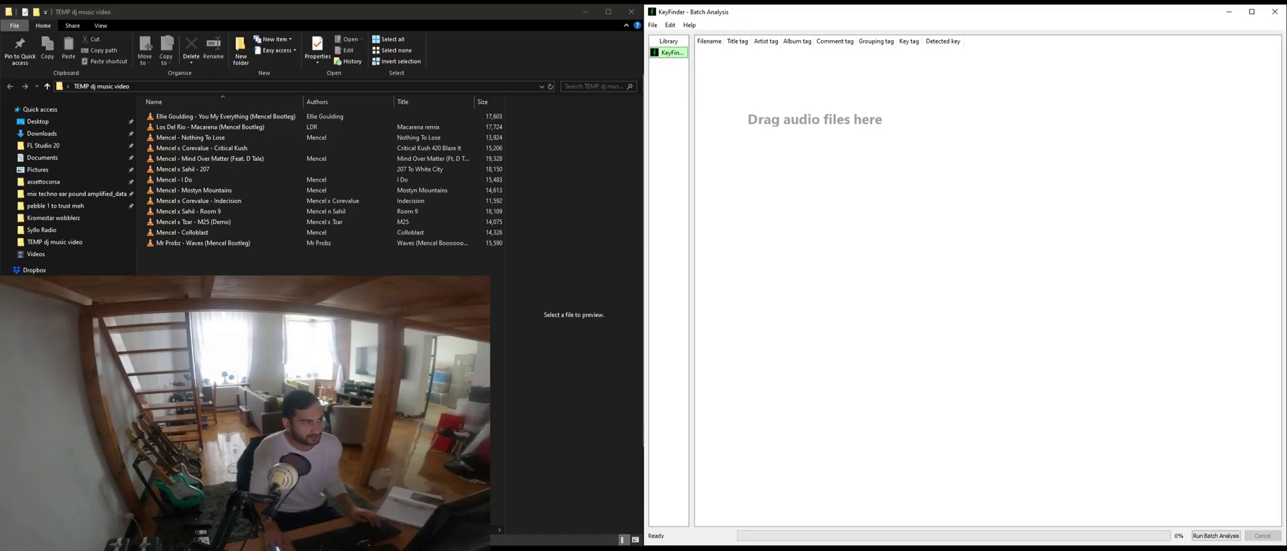
left_click_drag(310, 282, 179, 118)
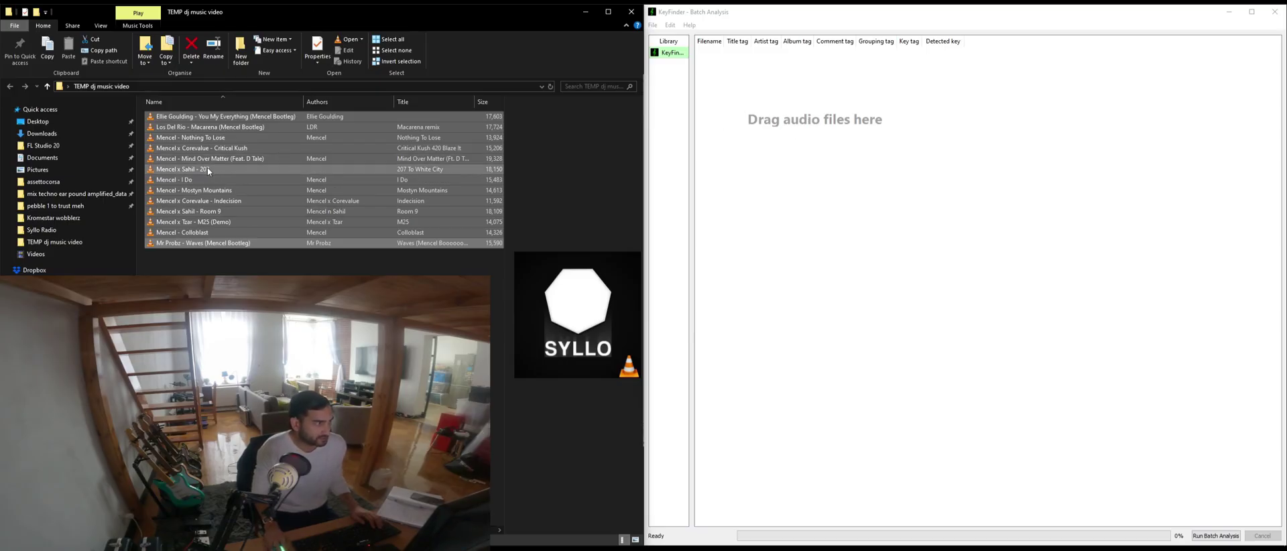
left_click_drag(207, 167, 848, 193)
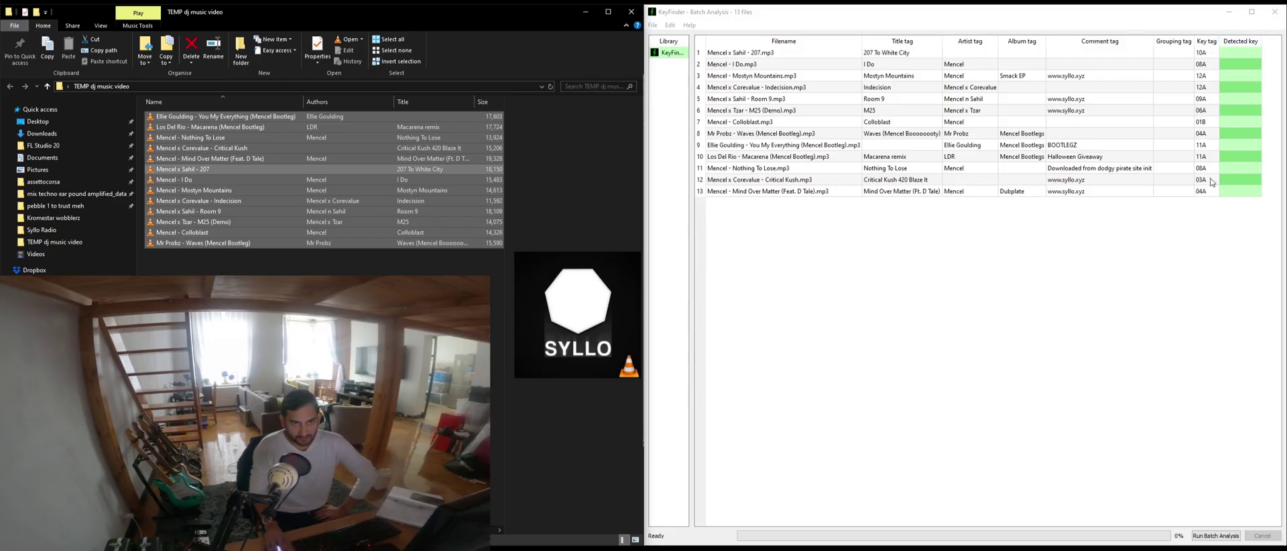
Review the tagging options and the custom key codes in KeyFinder's preferences.
left_click(652, 25)
mouse_move(673, 25)
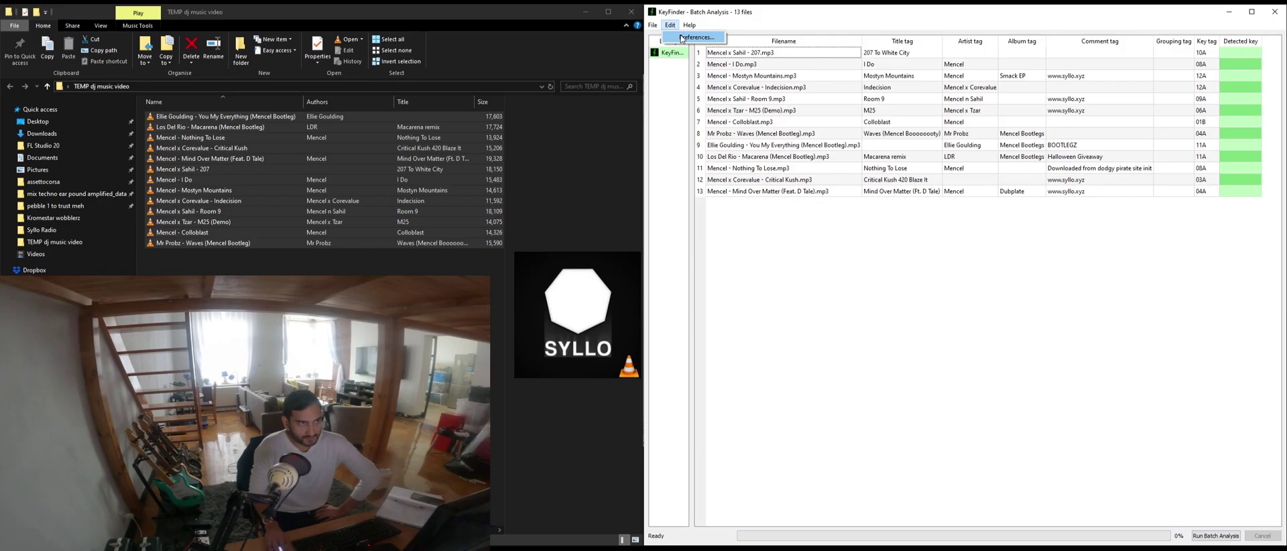
left_click(682, 37)
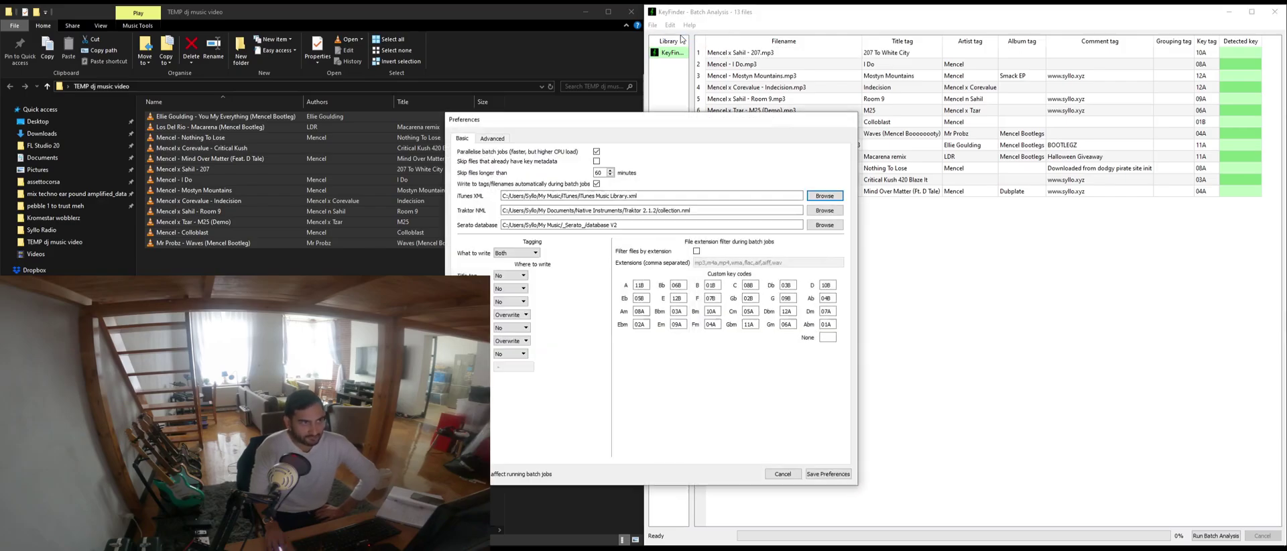
left_click_drag(686, 118, 785, 109)
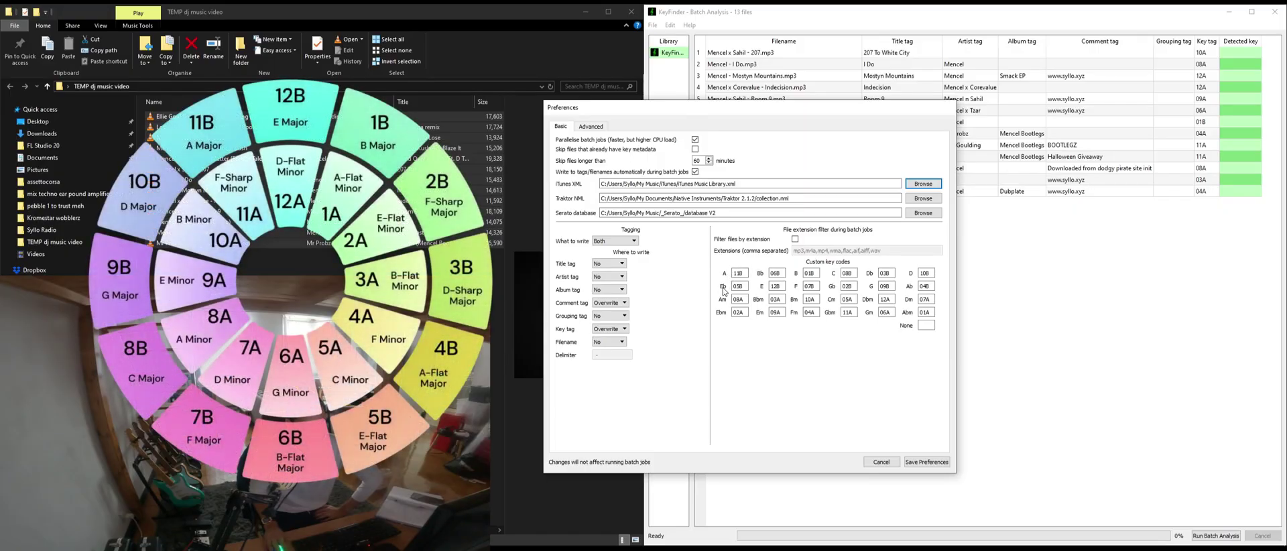
left_click(748, 288)
left_click(628, 242)
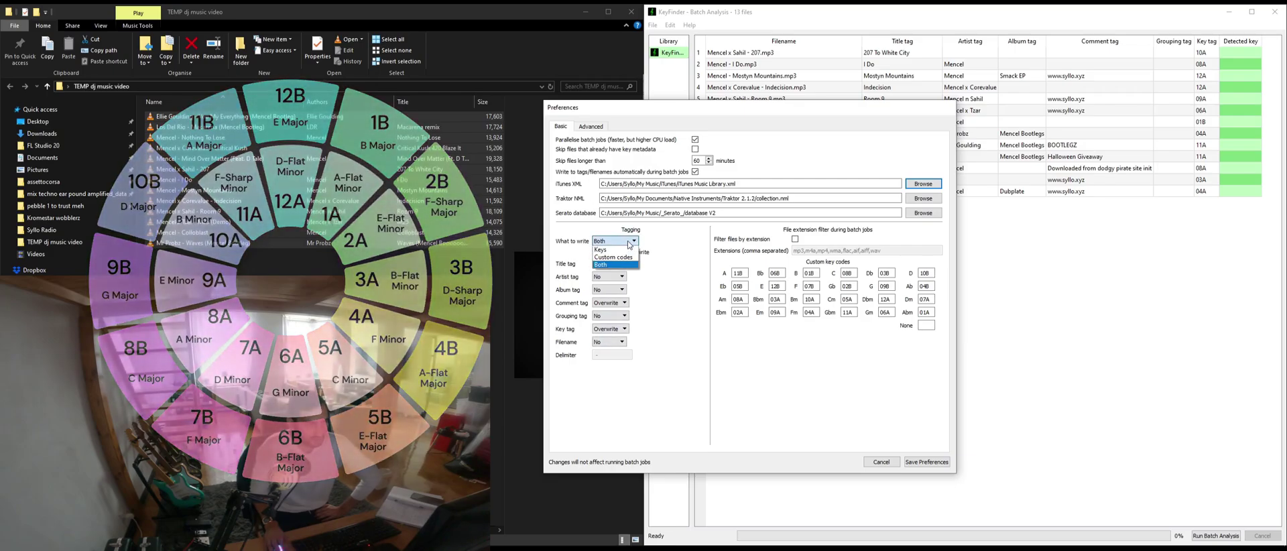
left_click(647, 247)
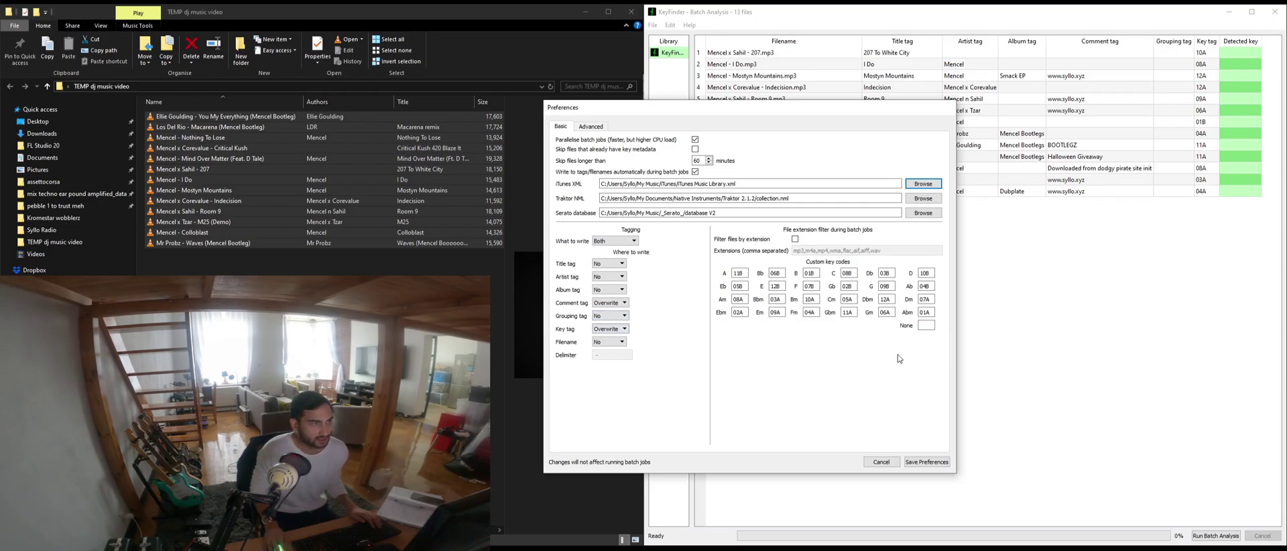
left_click(886, 461)
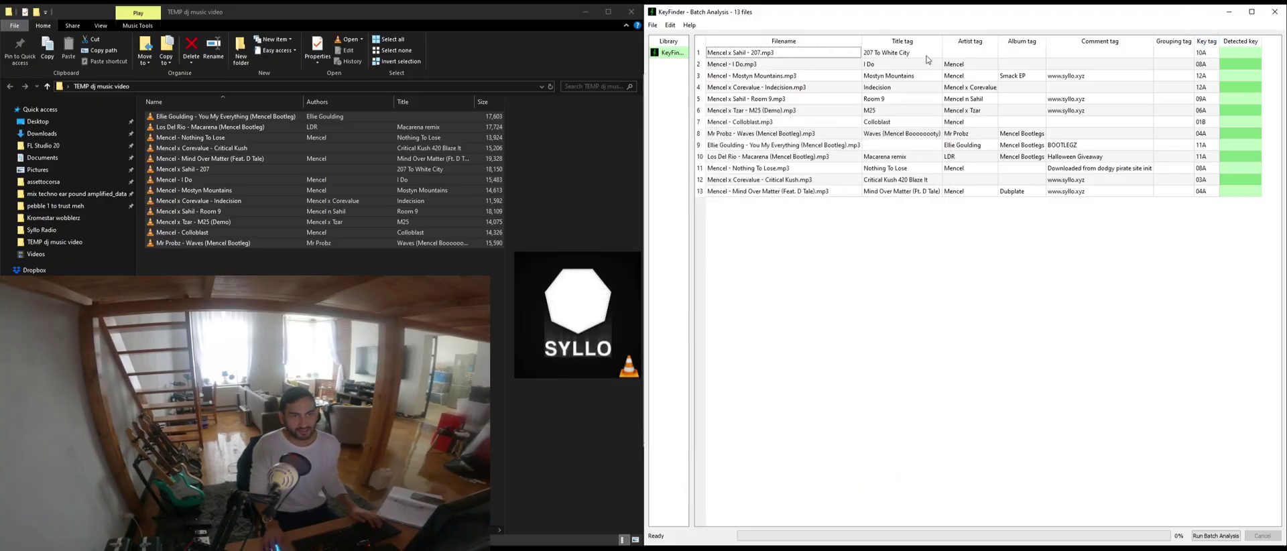
Run the batch key analysis on all the loaded tracks, from Mencel x Sahil - 207 to Mind Over Matter.
left_click(792, 54)
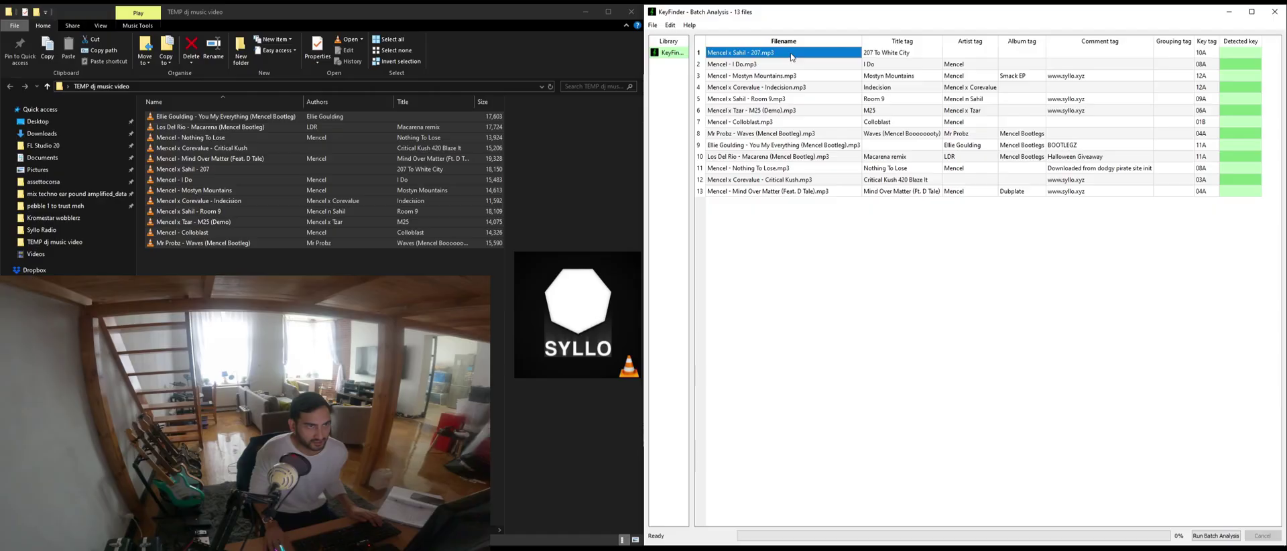
left_click(805, 191, "shift")
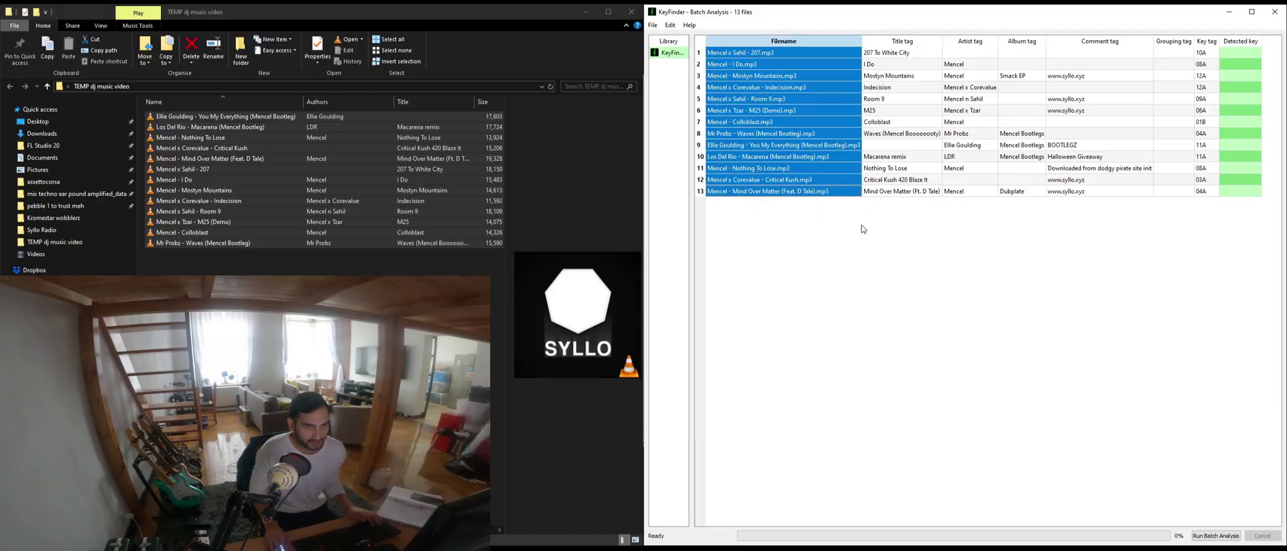
left_click(1221, 537)
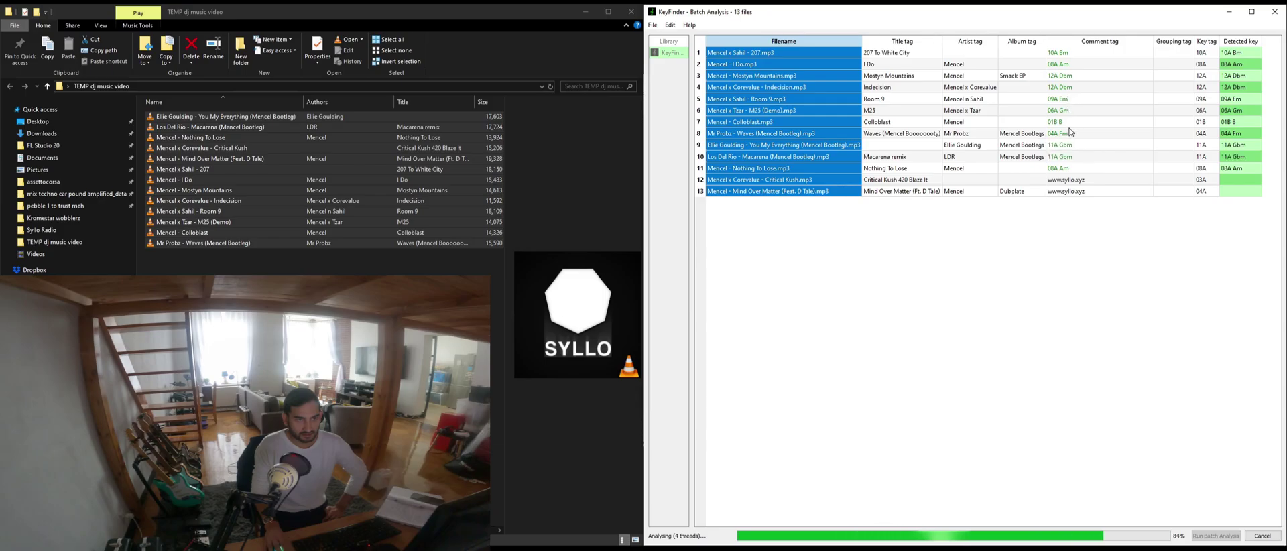
left_click(1063, 298)
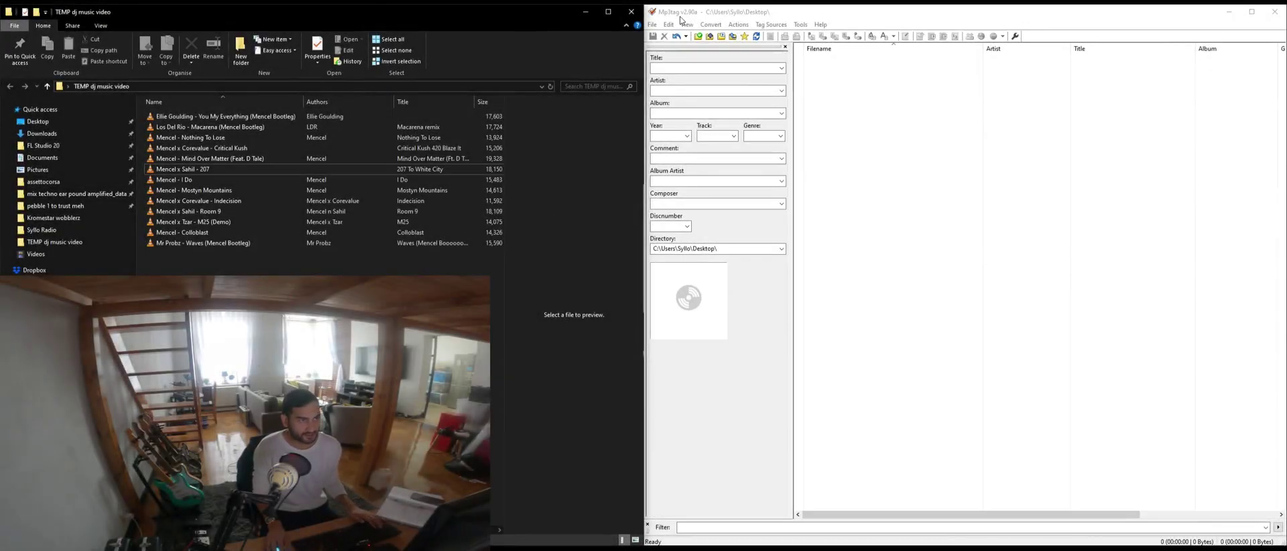
Load all the MP3 files from the TEMP dj music video folder into Mp3tag.
left_click(681, 16)
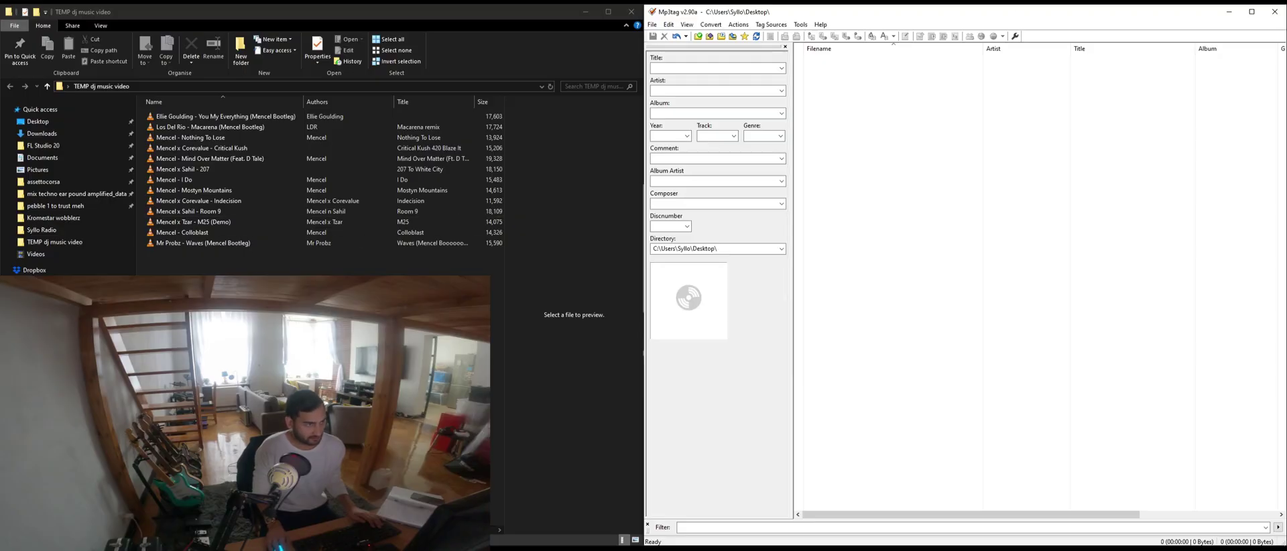
left_click_drag(200, 288, 197, 121)
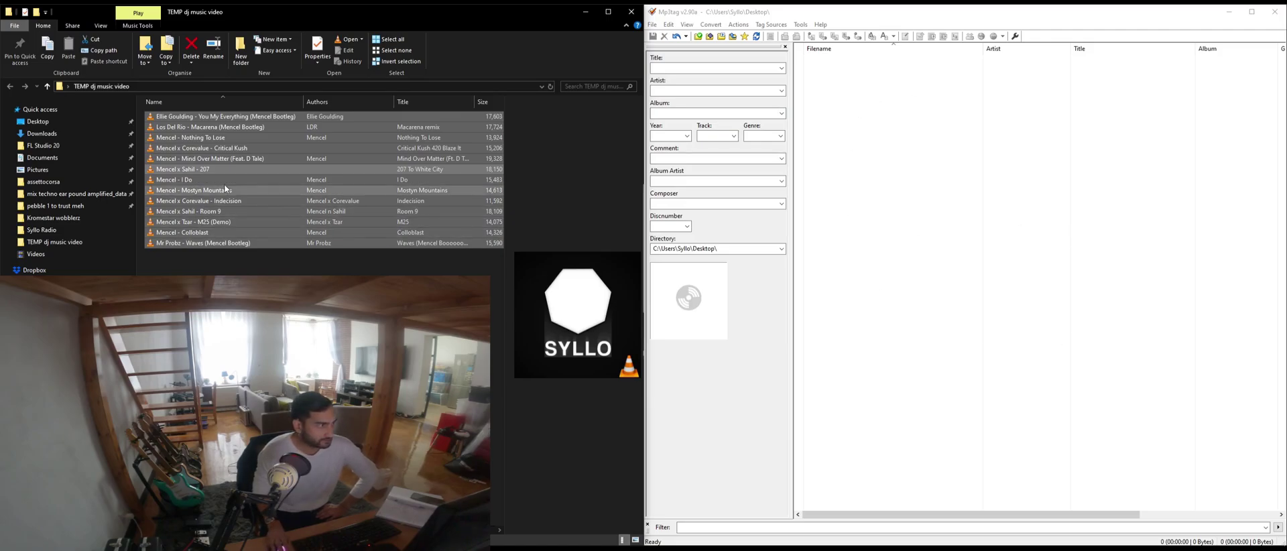
left_click_drag(208, 183, 914, 176)
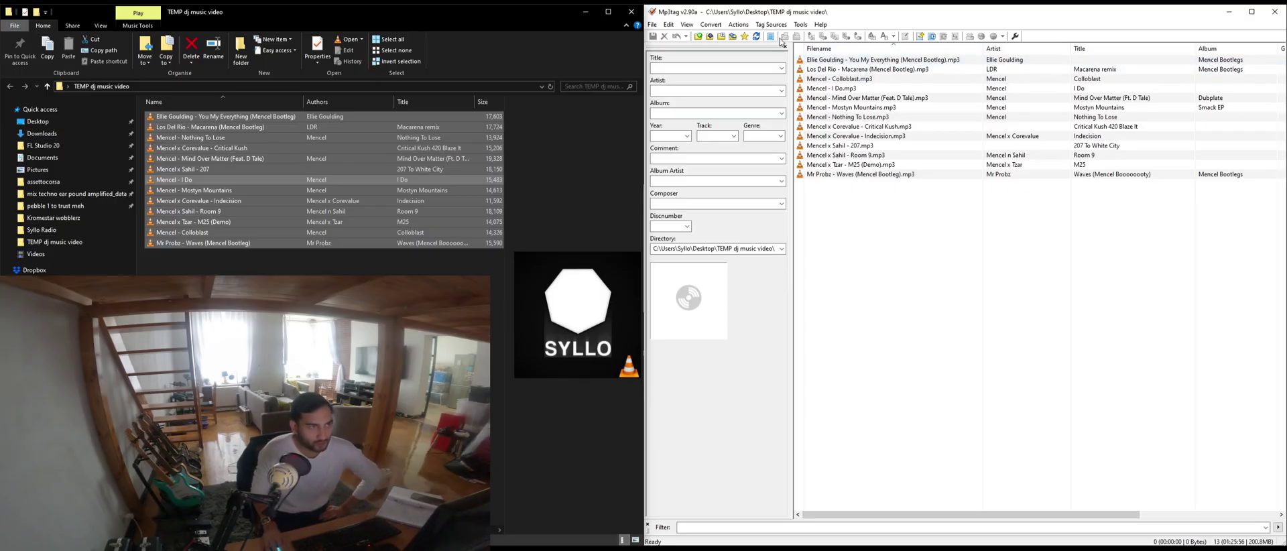
left_click(710, 25)
left_click(709, 25)
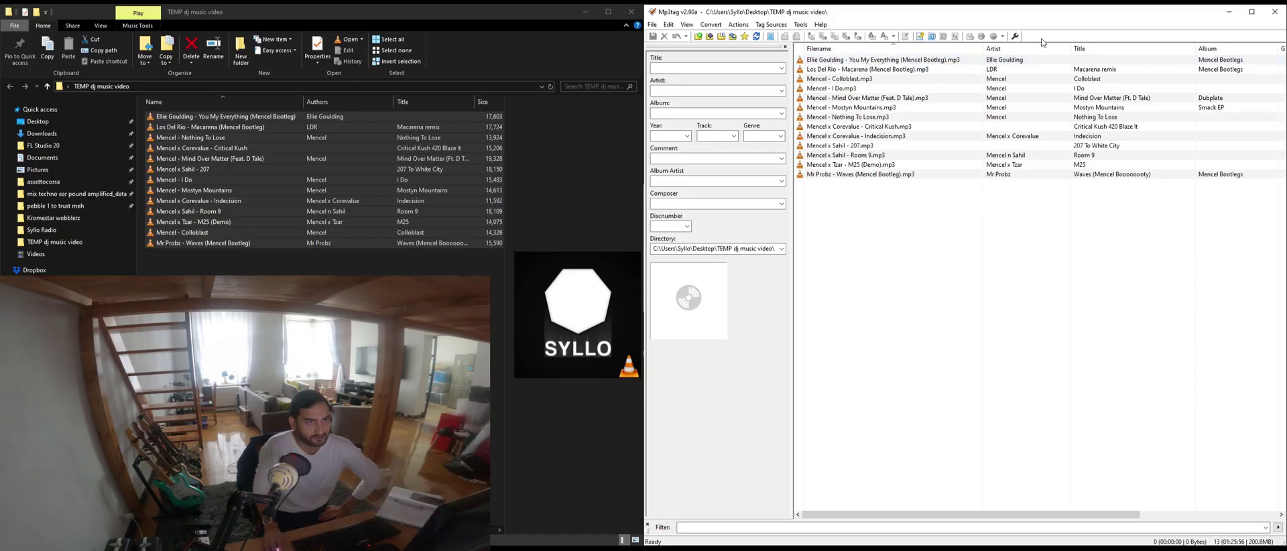
double_click(895, 60)
left_click(884, 207)
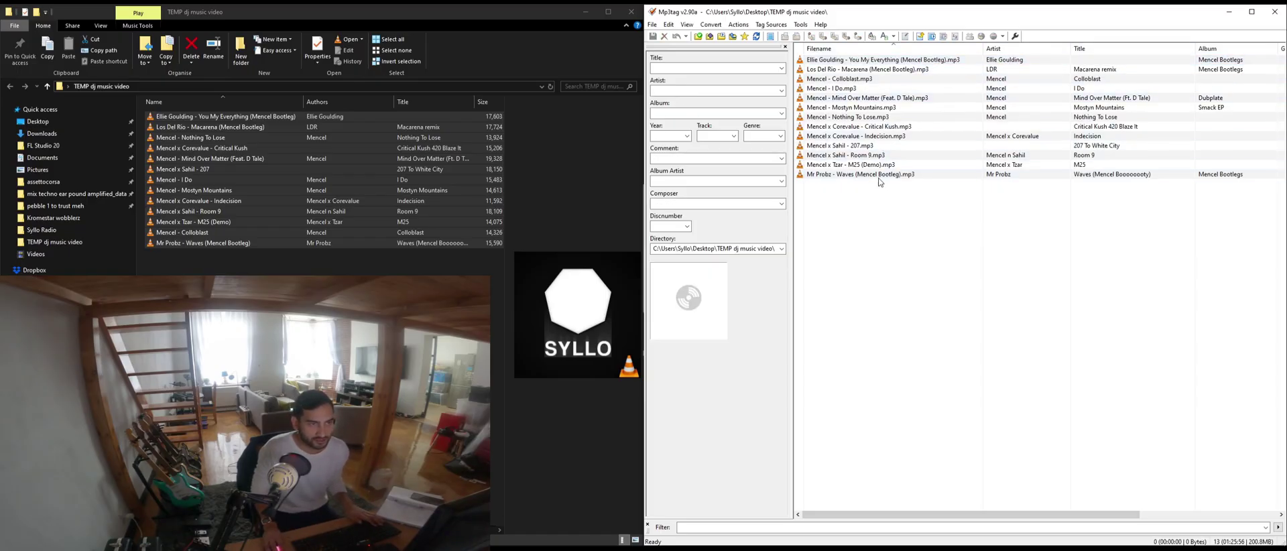
Fill the artist and title tags of all the listed tracks from their filenames using the format string %artist% - %title%.
left_click(879, 174)
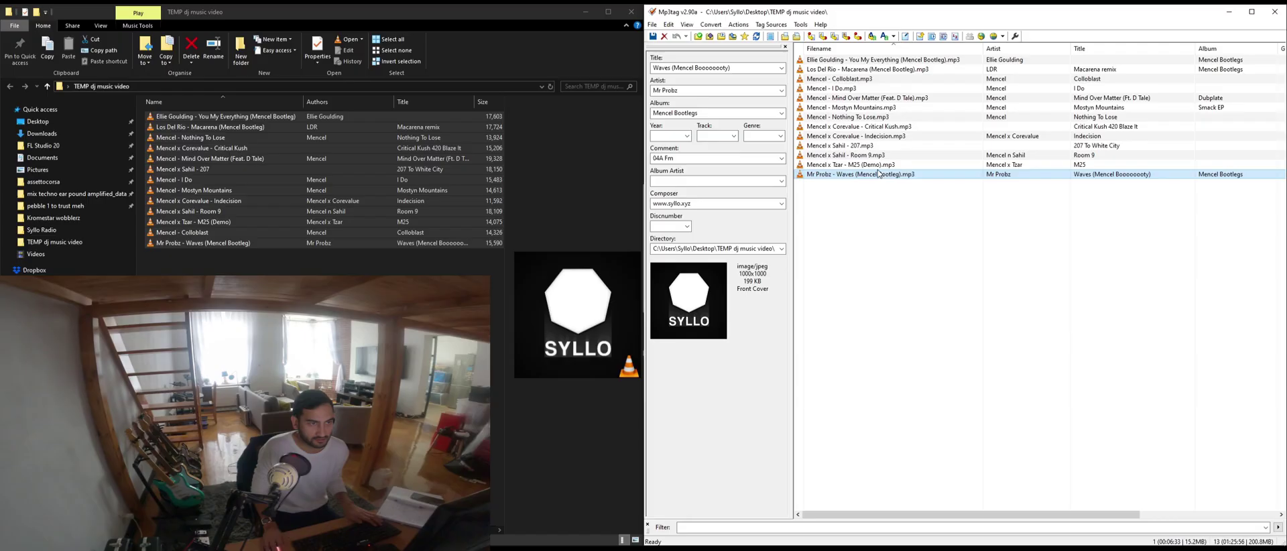
left_click(871, 60, "shift")
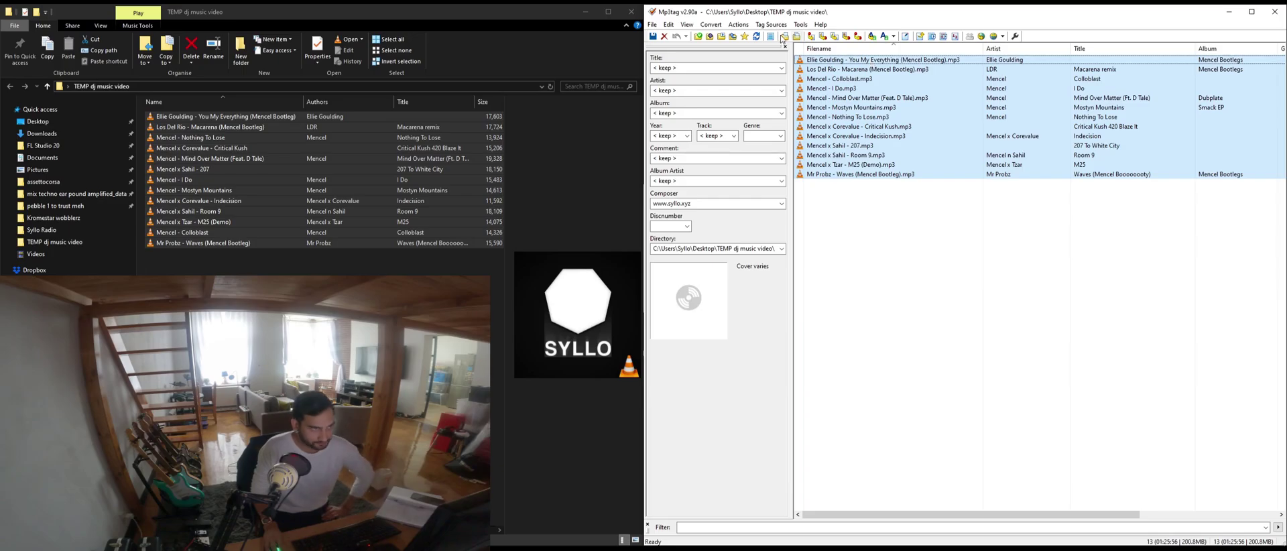
left_click(717, 26)
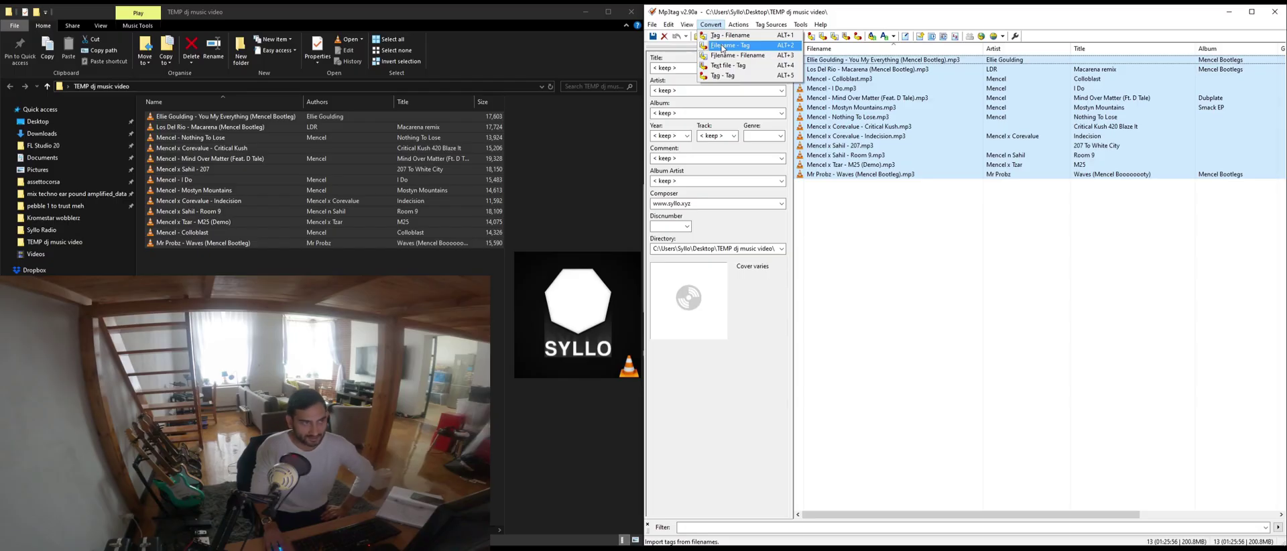
left_click(723, 48)
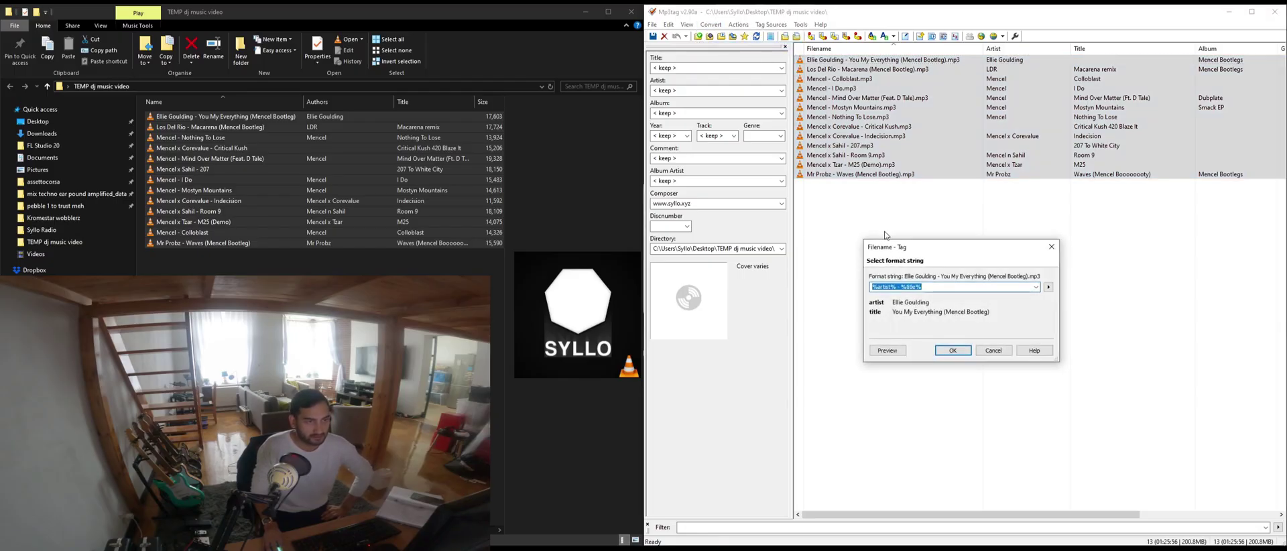
left_click(941, 287)
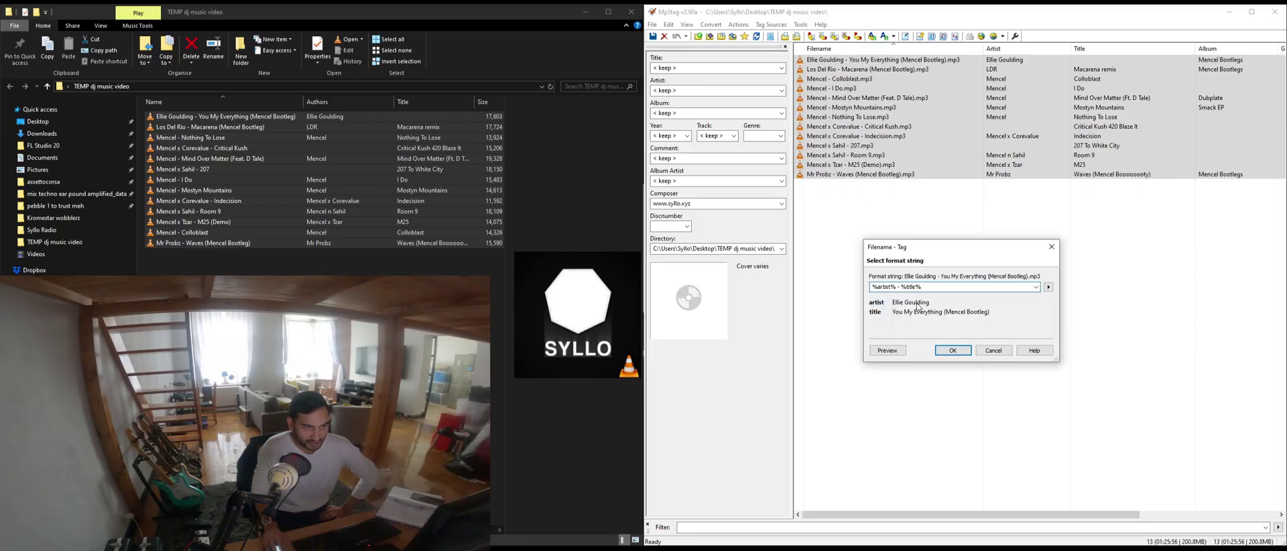
left_click(1035, 287)
left_click(1036, 294)
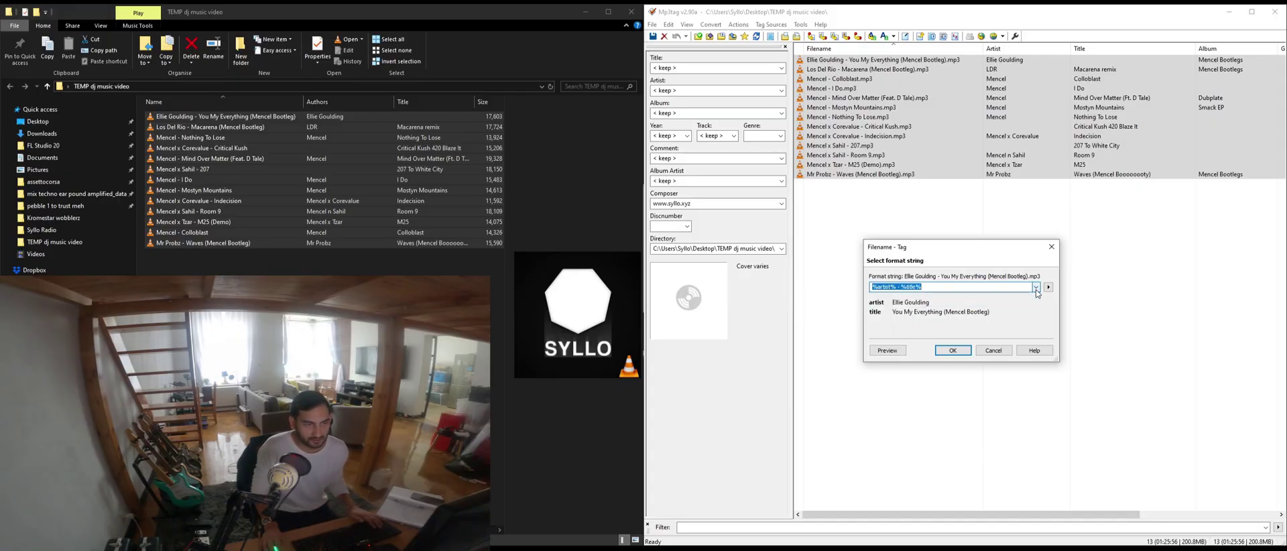
left_click(950, 351)
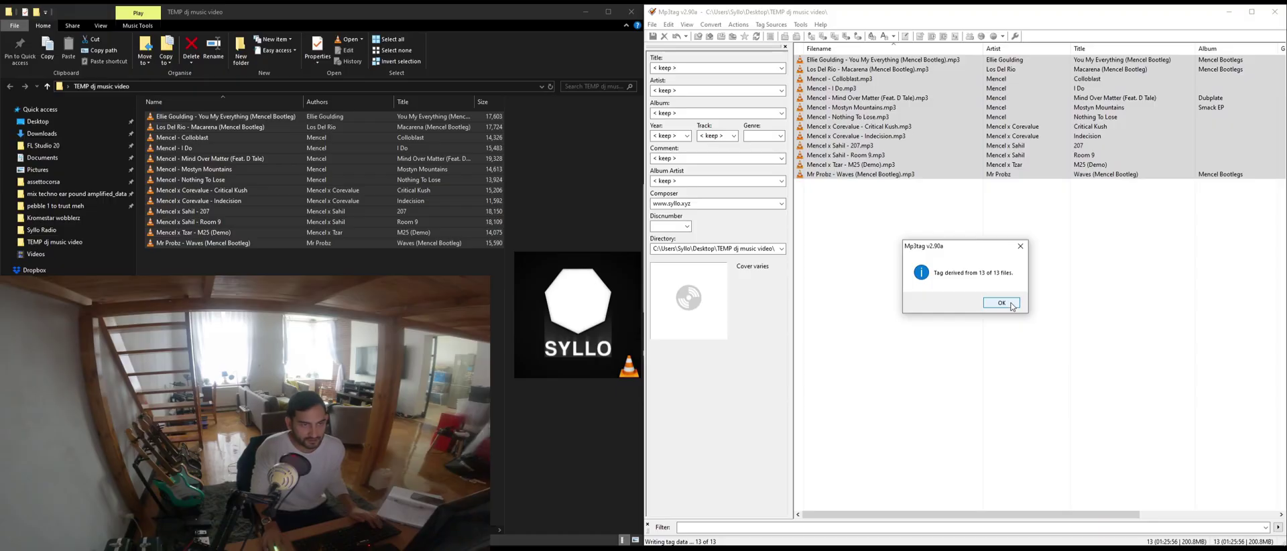
left_click(1001, 303)
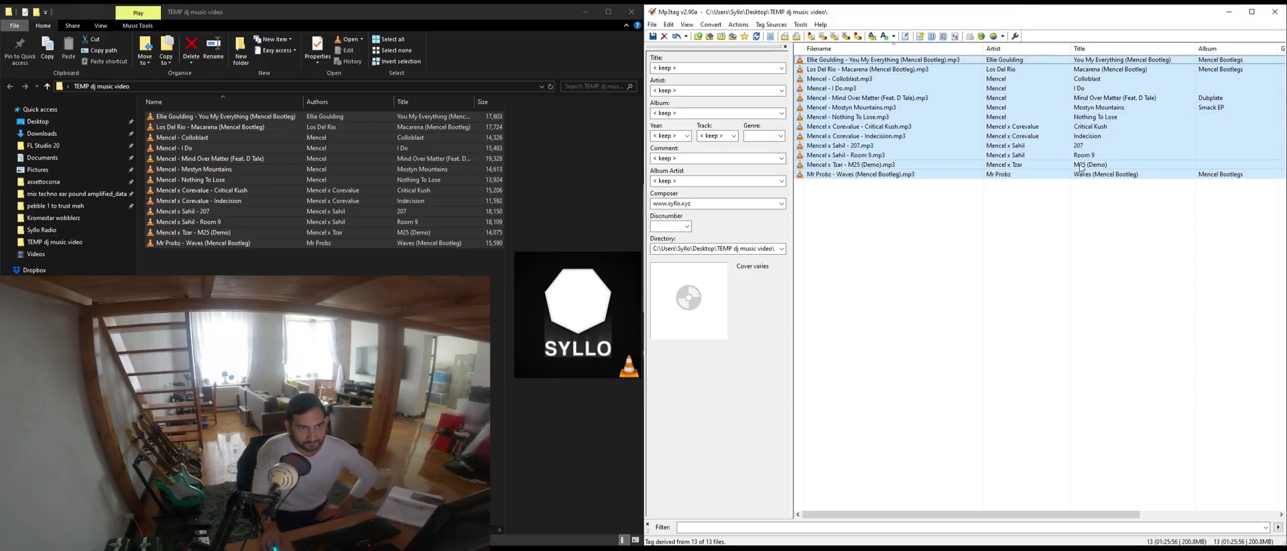
left_click(1015, 207)
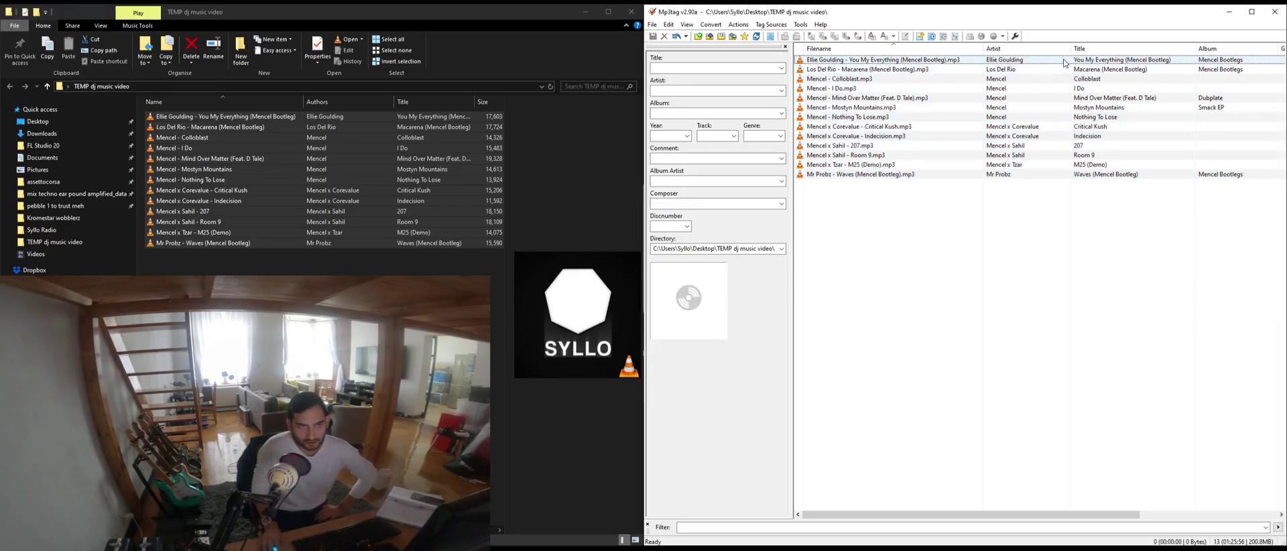
Examine the key codes in the Comment column and the bitrates of the tagged tracks.
left_click_drag(990, 516, 1068, 518)
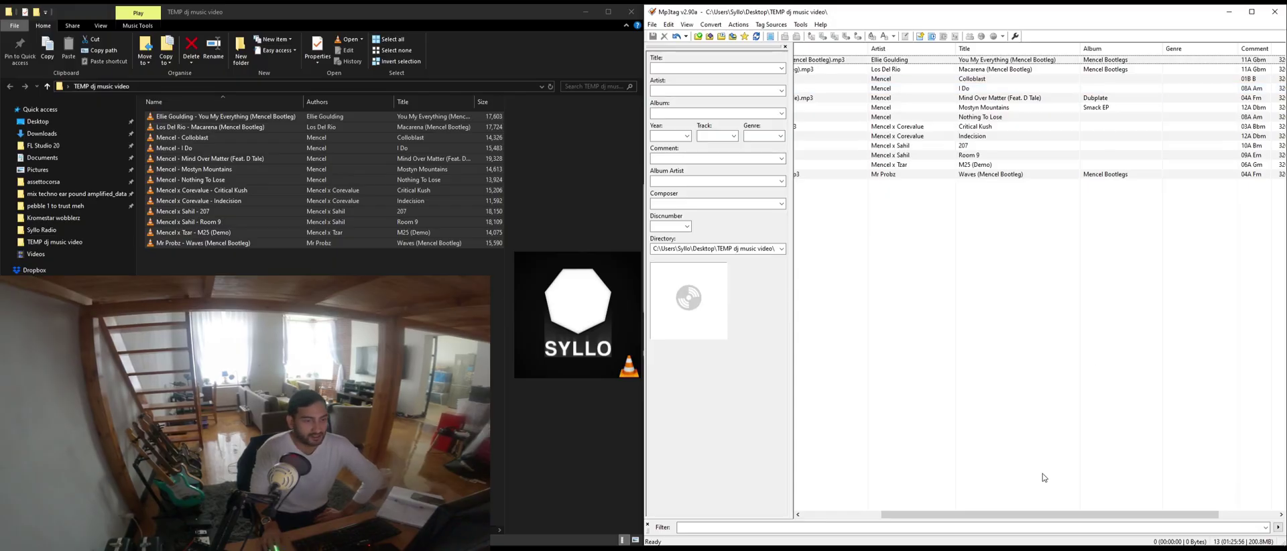
left_click_drag(1049, 517, 1045, 517)
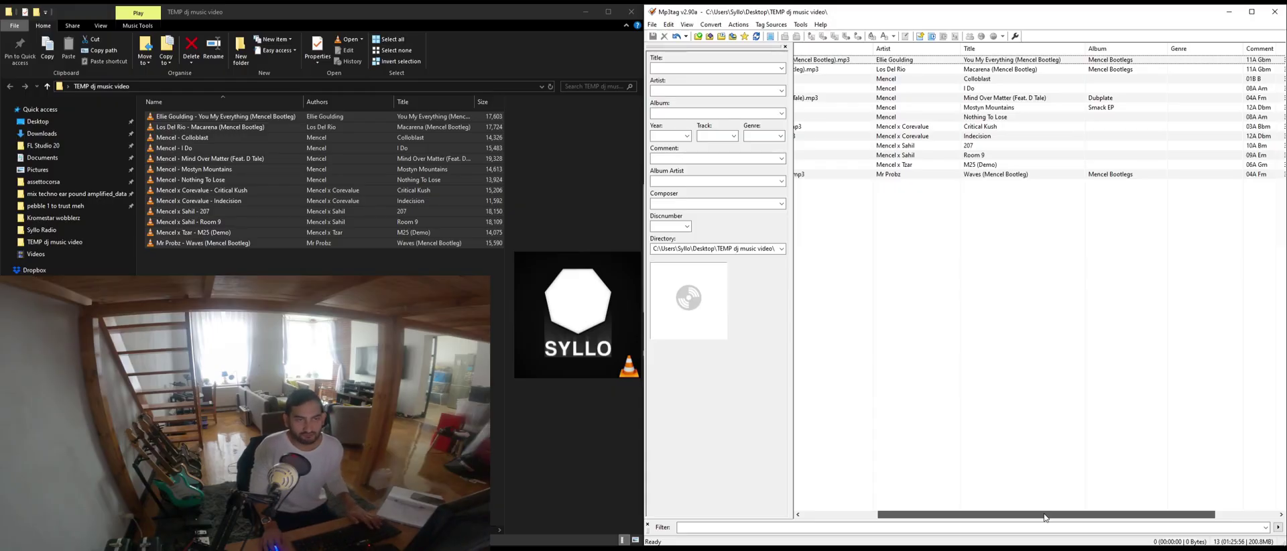
left_click_drag(1045, 517, 1107, 517)
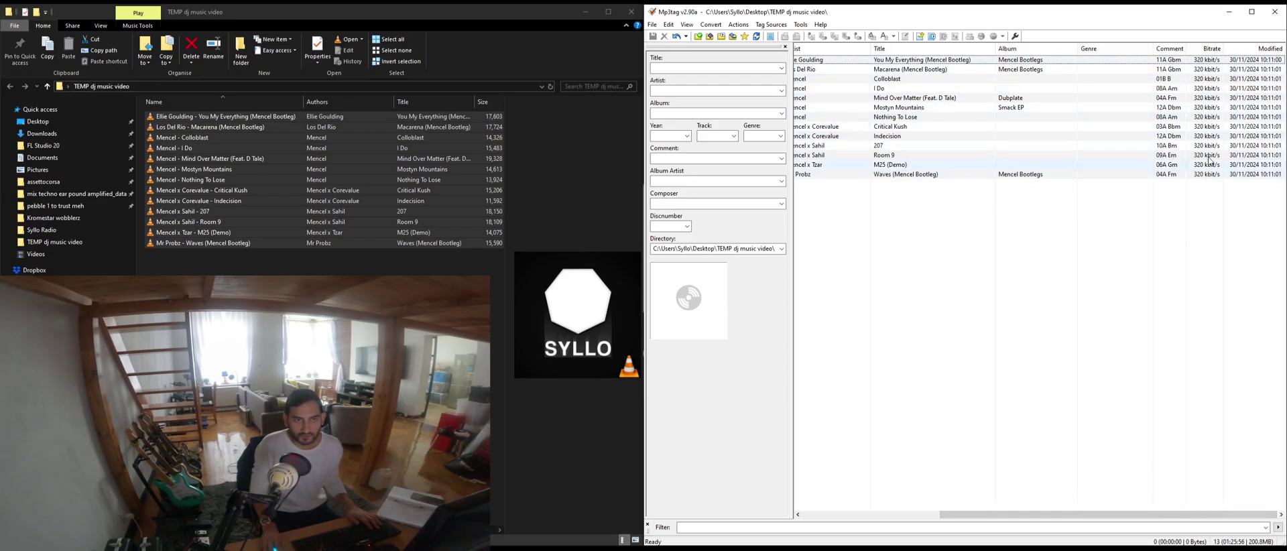
right_click(1220, 65)
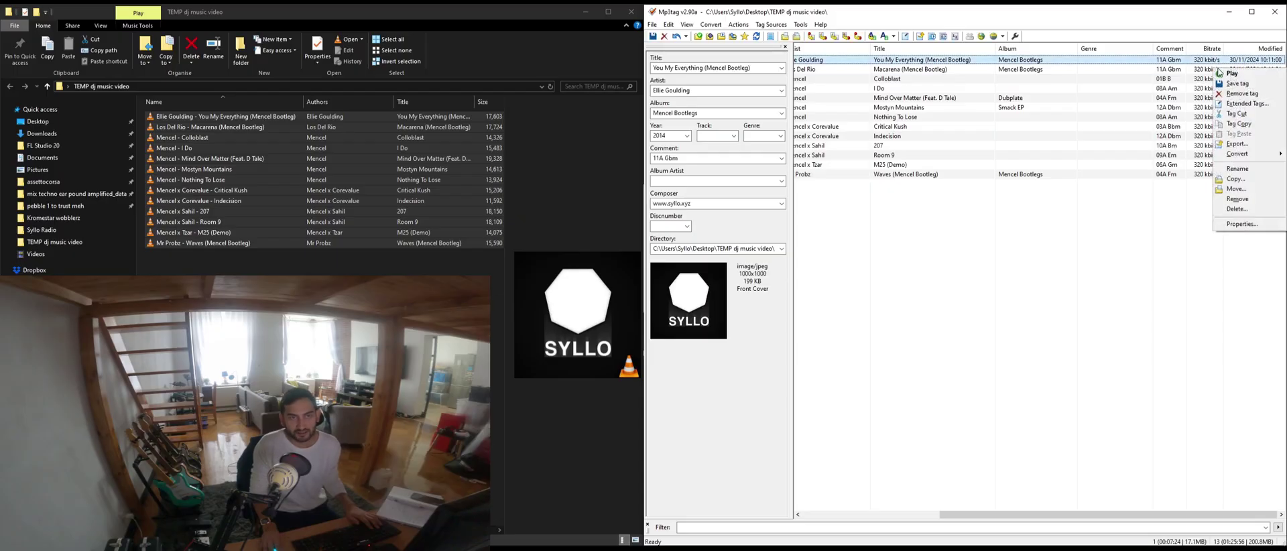
left_click(1096, 285)
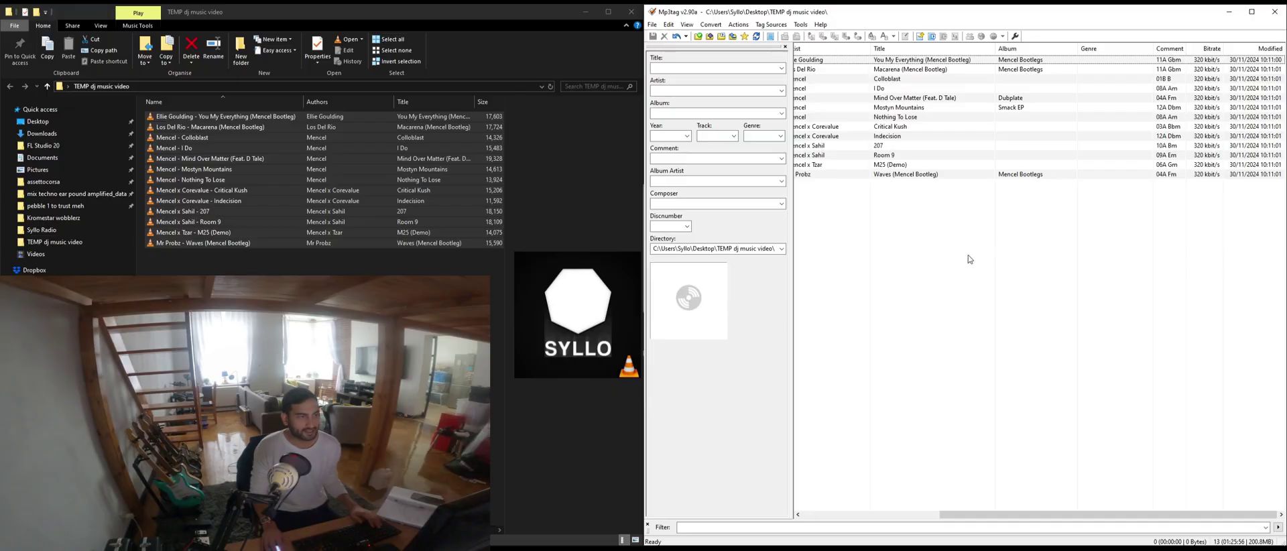
Check which online tag sources are offered for the Ellie Goulding track, including cover art lookup.
left_click(854, 63)
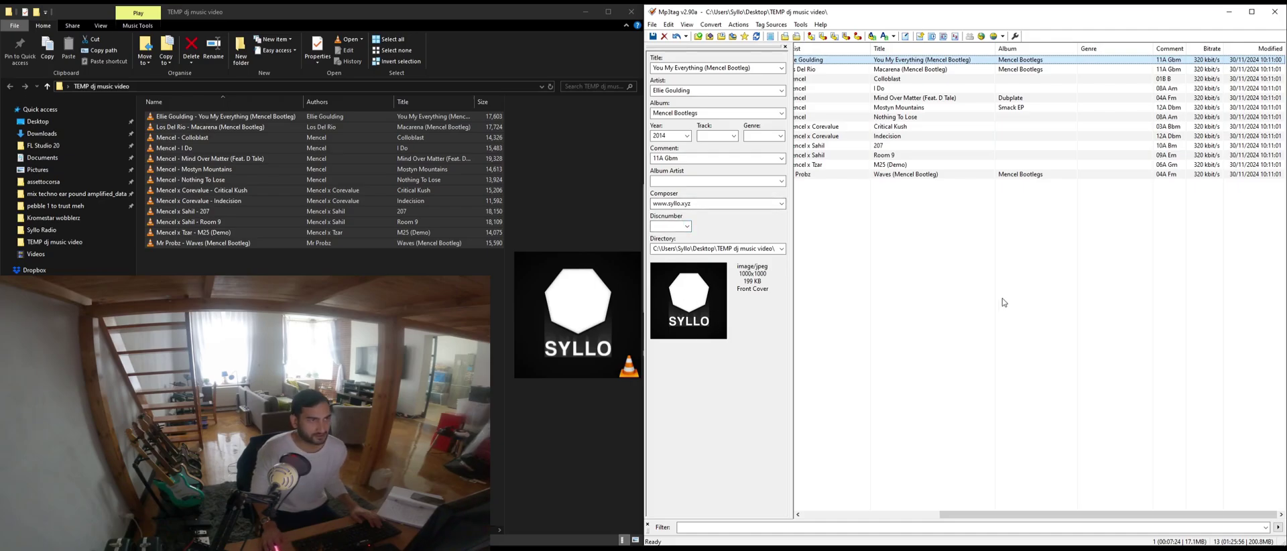
left_click(781, 25)
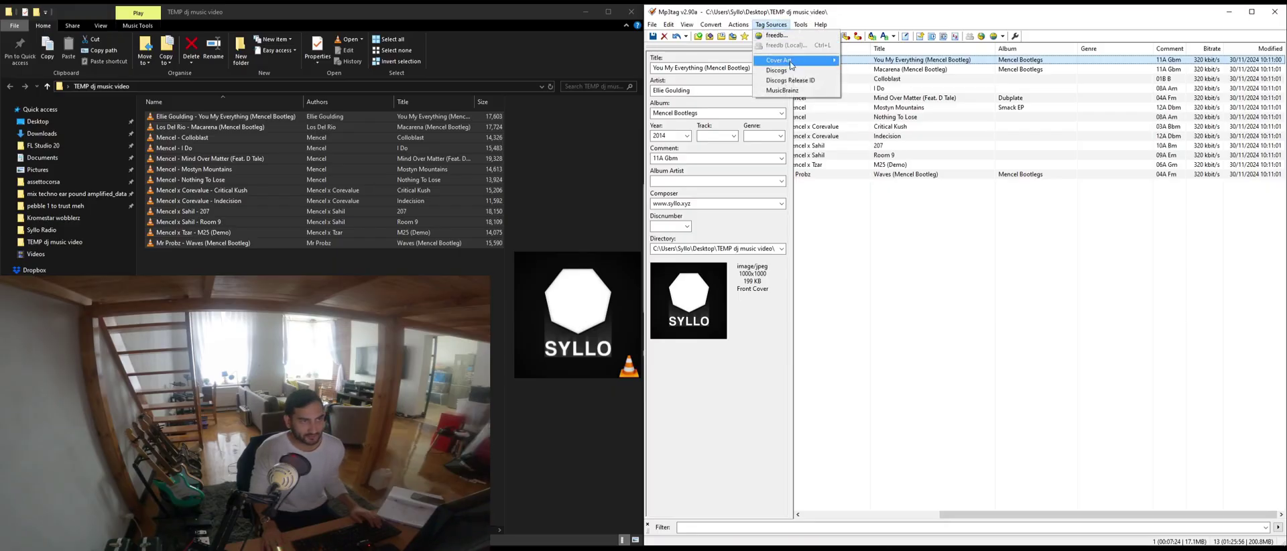
left_click(779, 24)
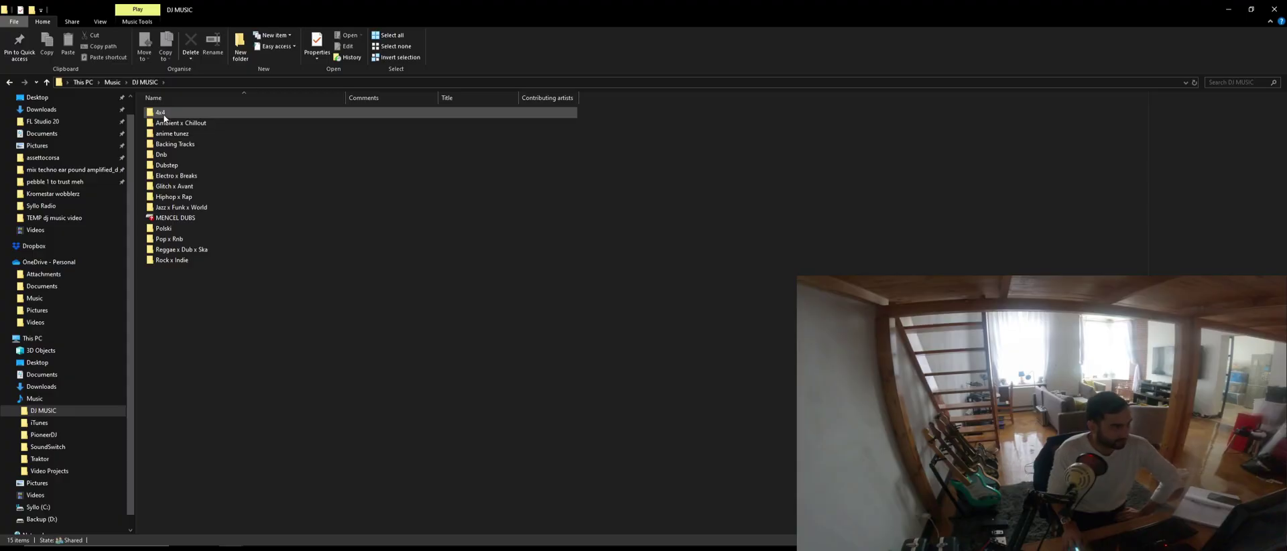
In File Explorer, look through the 4x4, anime tunez and Dnb genre folders of the DJ MUSIC library and return to its root.
double_click(161, 113)
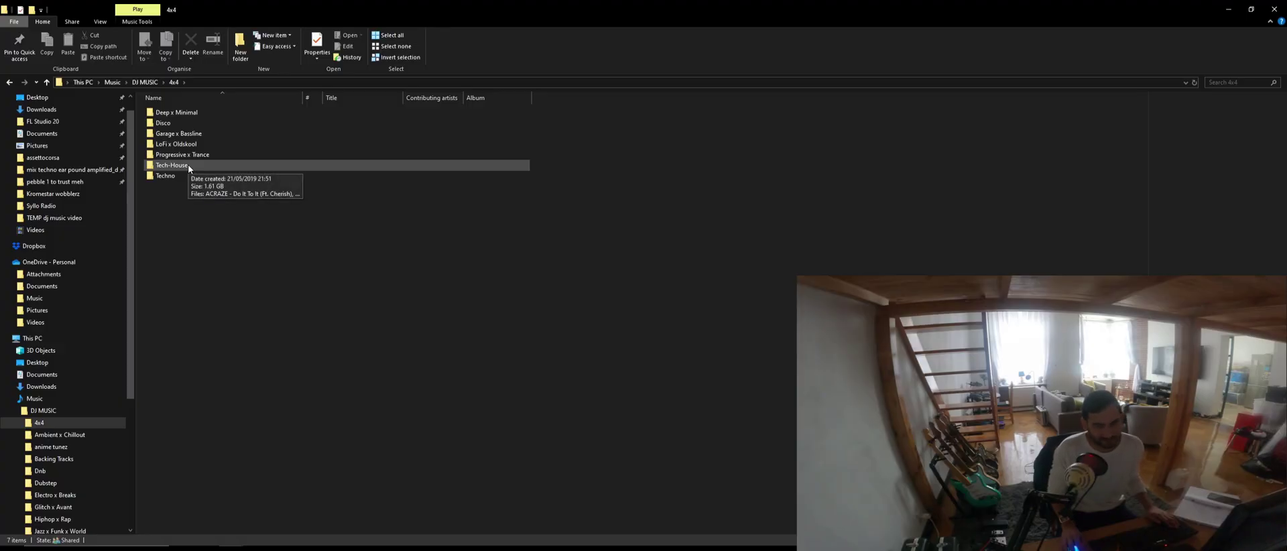
left_click(145, 82)
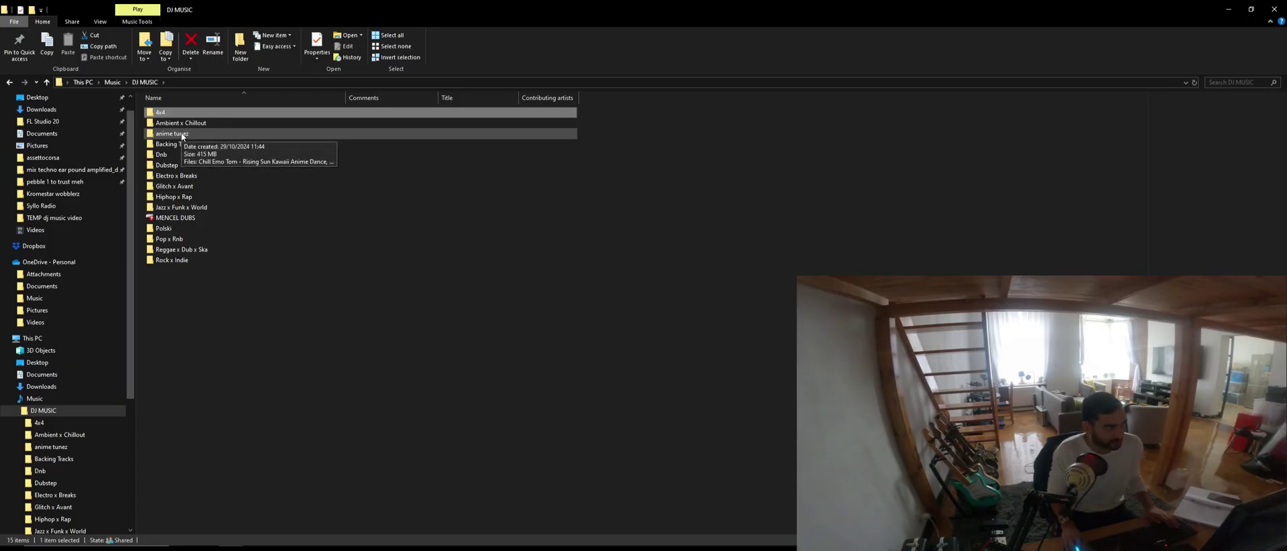
double_click(181, 136)
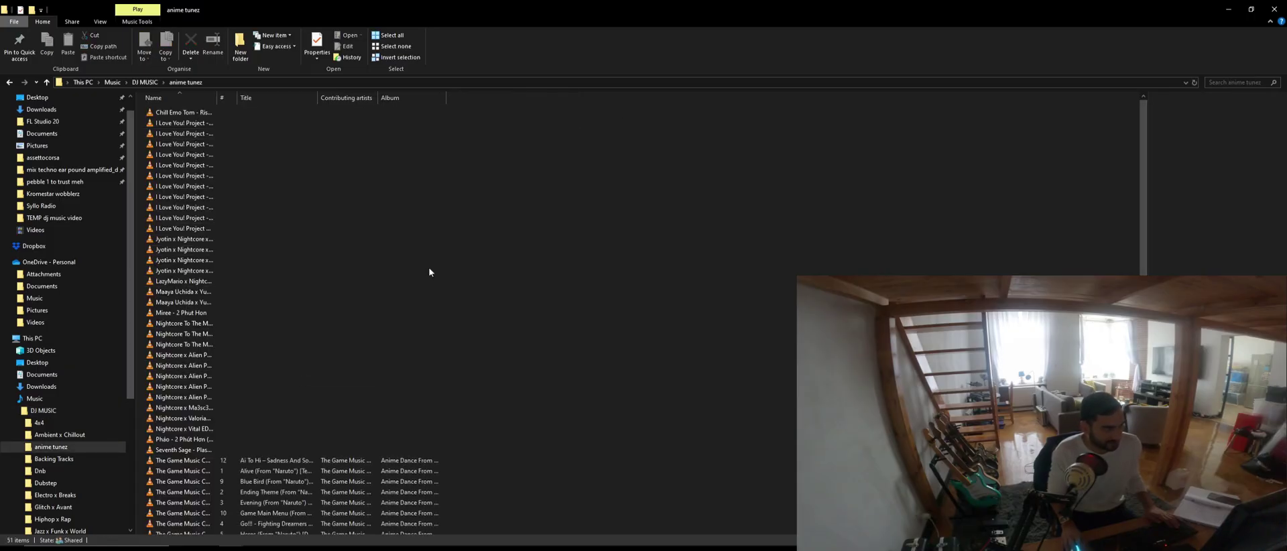
left_click(145, 82)
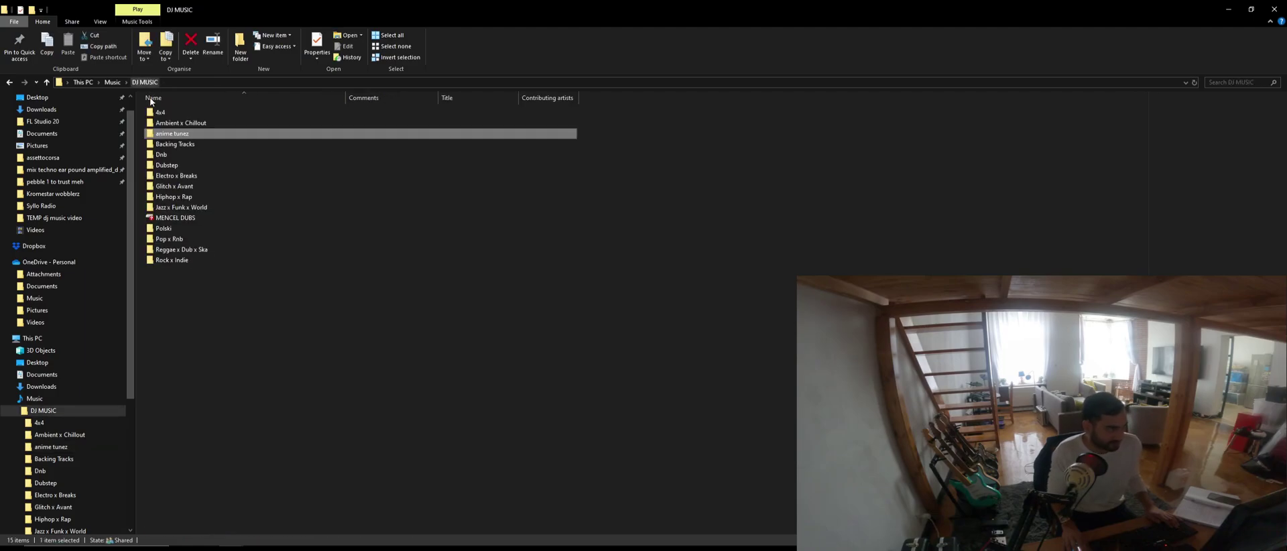
double_click(170, 156)
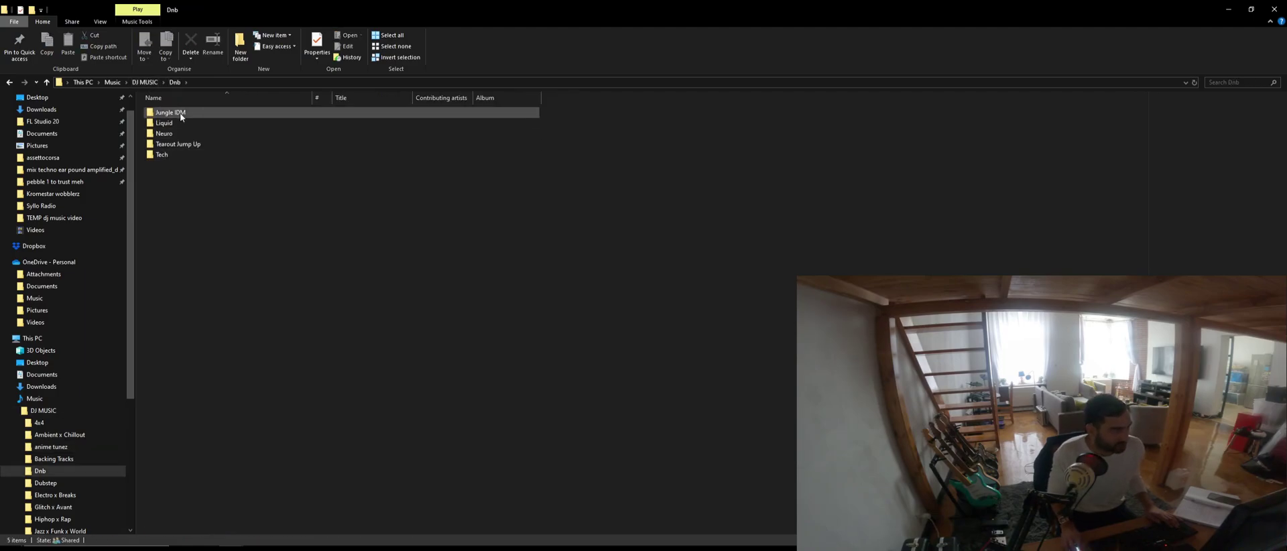
left_click(198, 147)
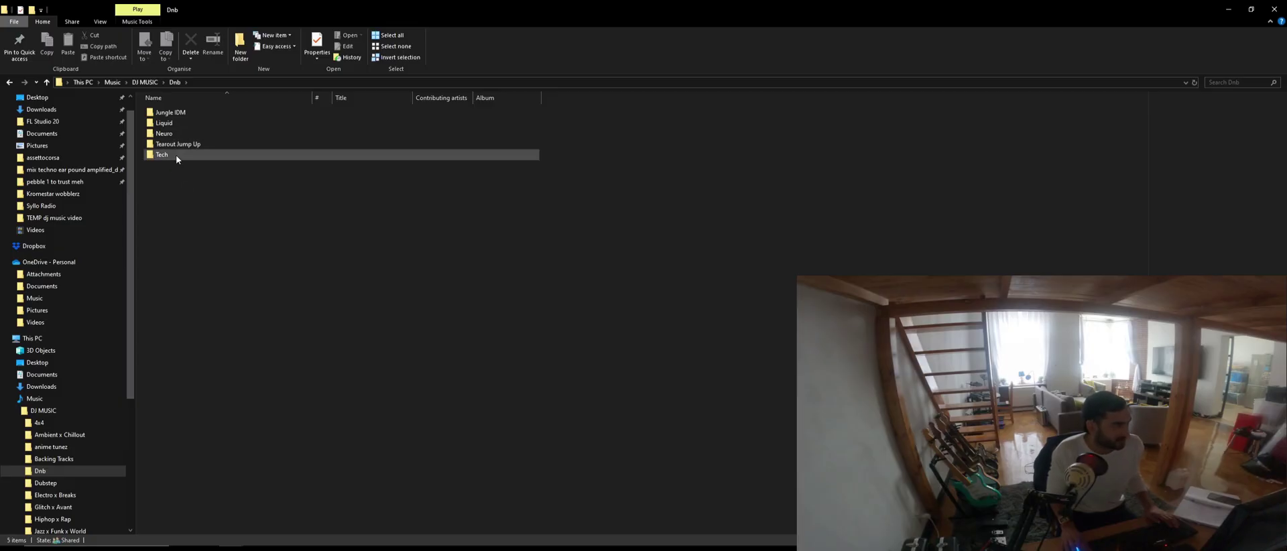
left_click(146, 84)
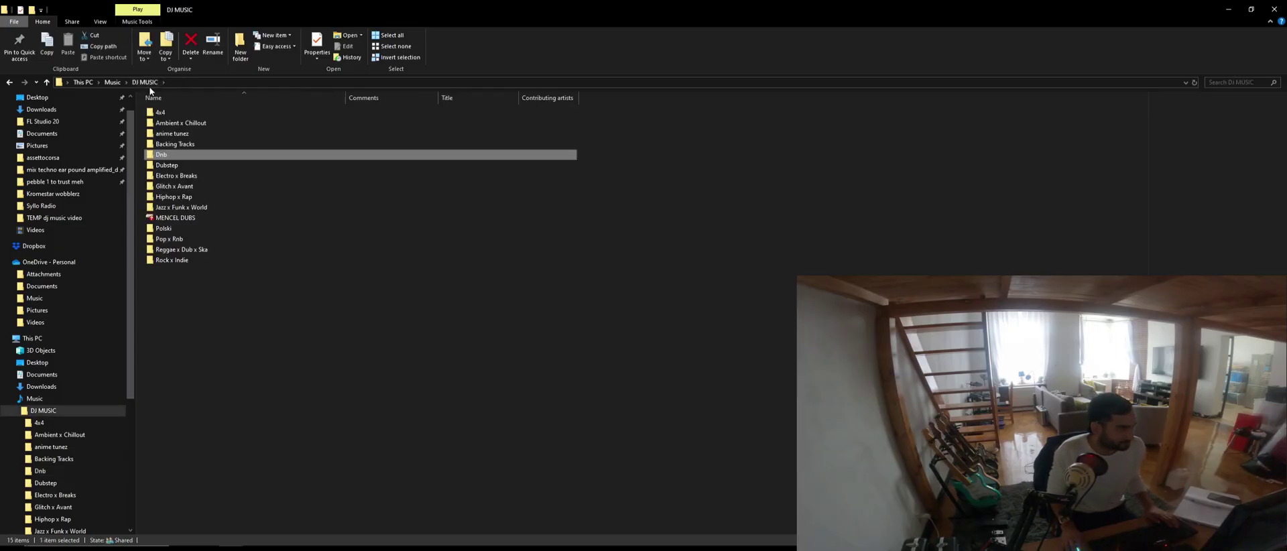
Browse the Instrumental and Vox subfolders of Hiphop x Rap and return to the DJ MUSIC root folder.
double_click(175, 198)
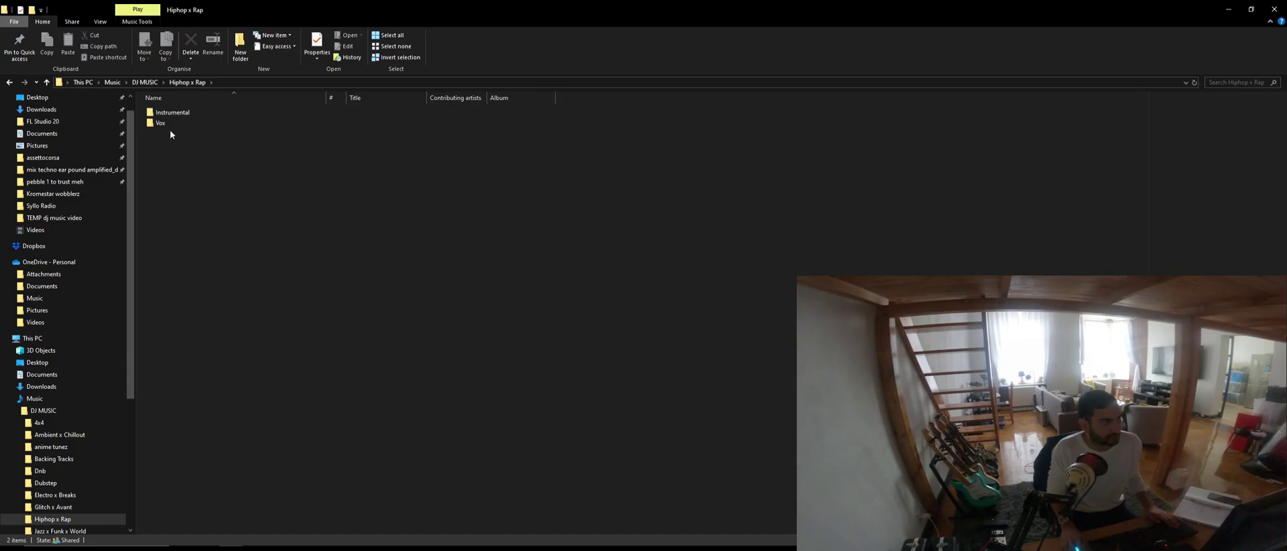
mouse_move(169, 128)
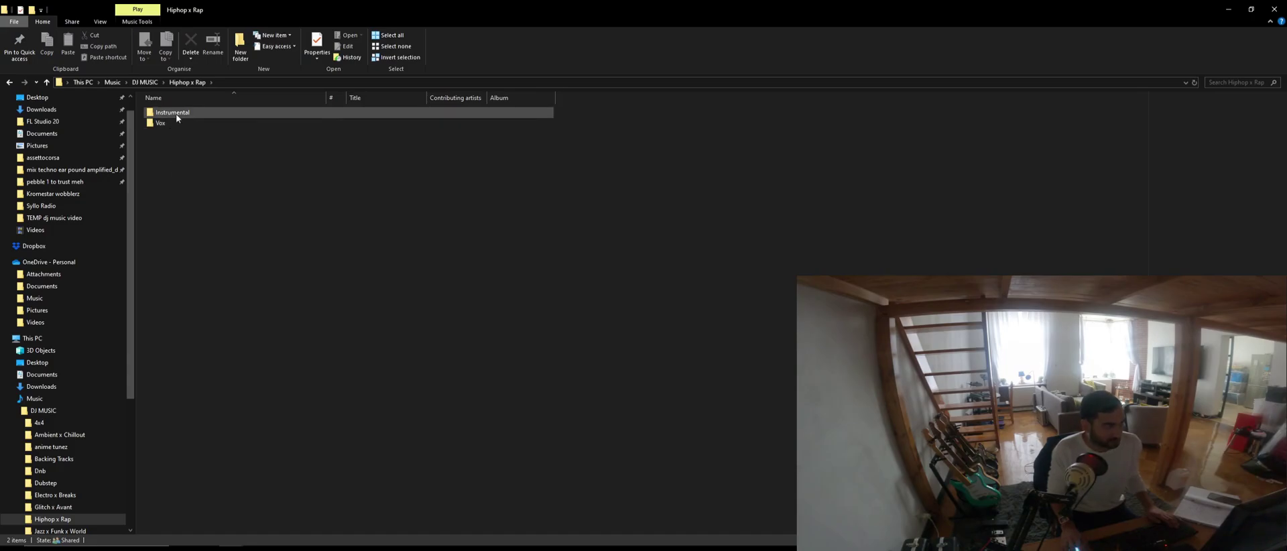
double_click(176, 113)
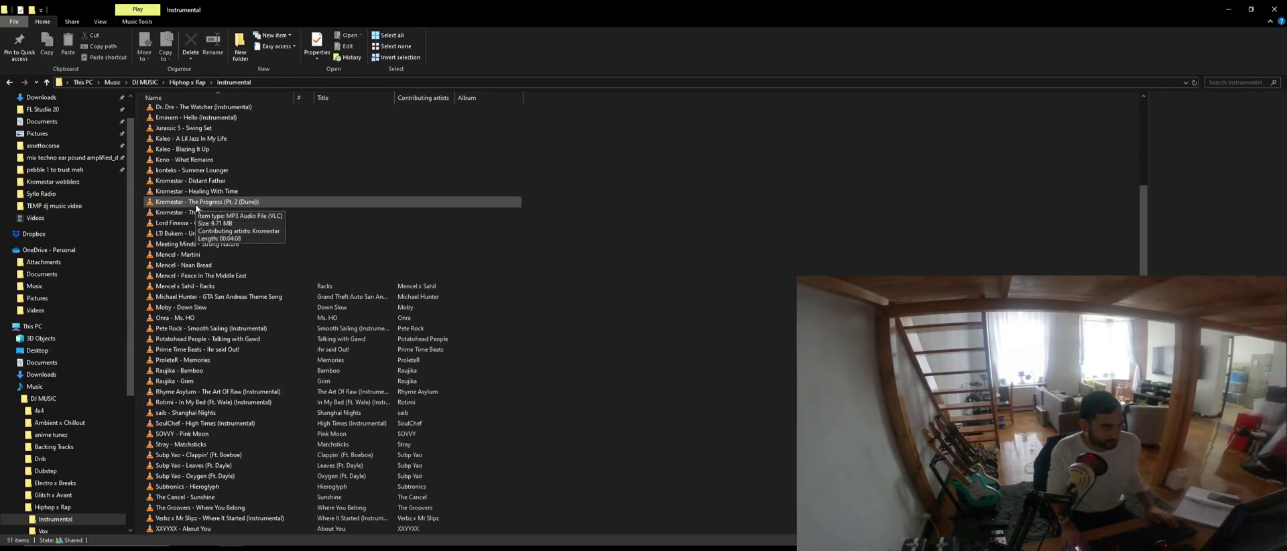
left_click(180, 82)
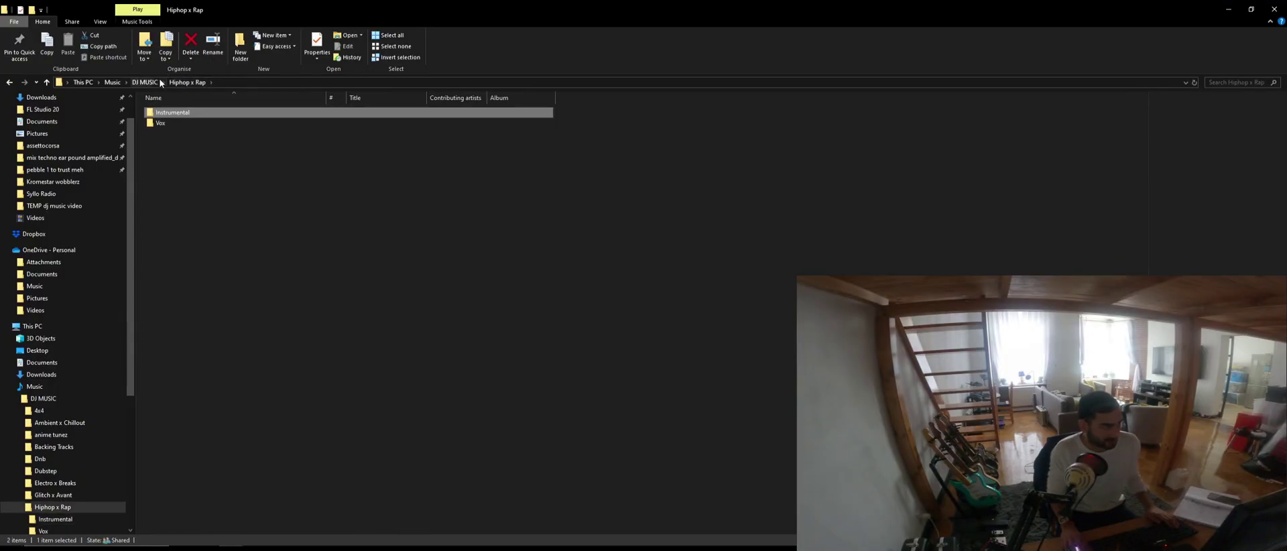
double_click(164, 123)
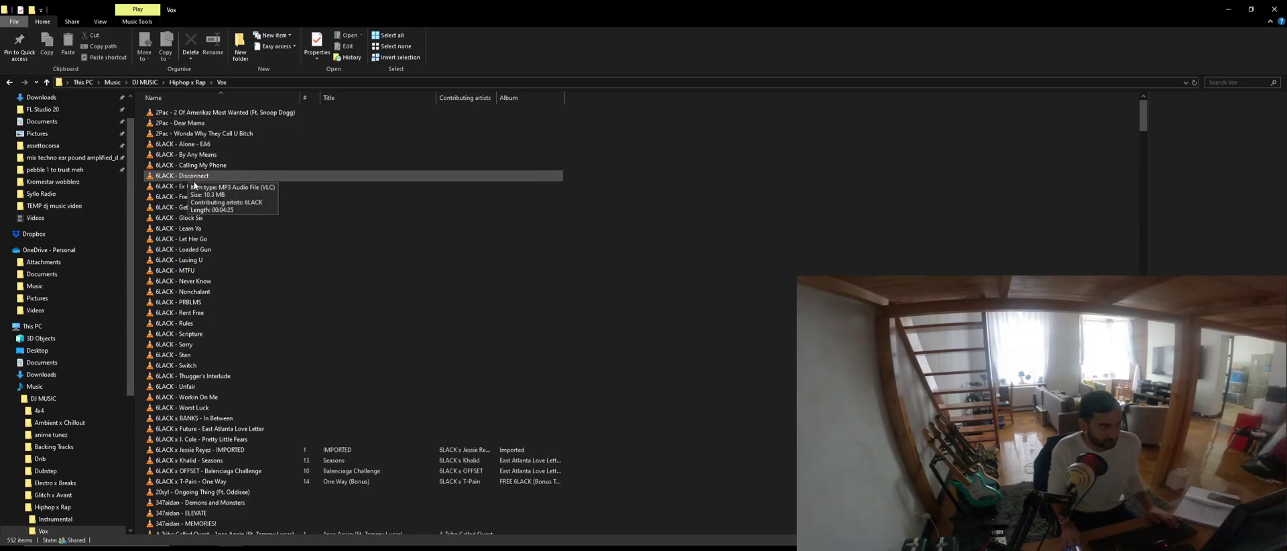
scroll(194, 185, "down", 12)
scroll(201, 194, "down", 15)
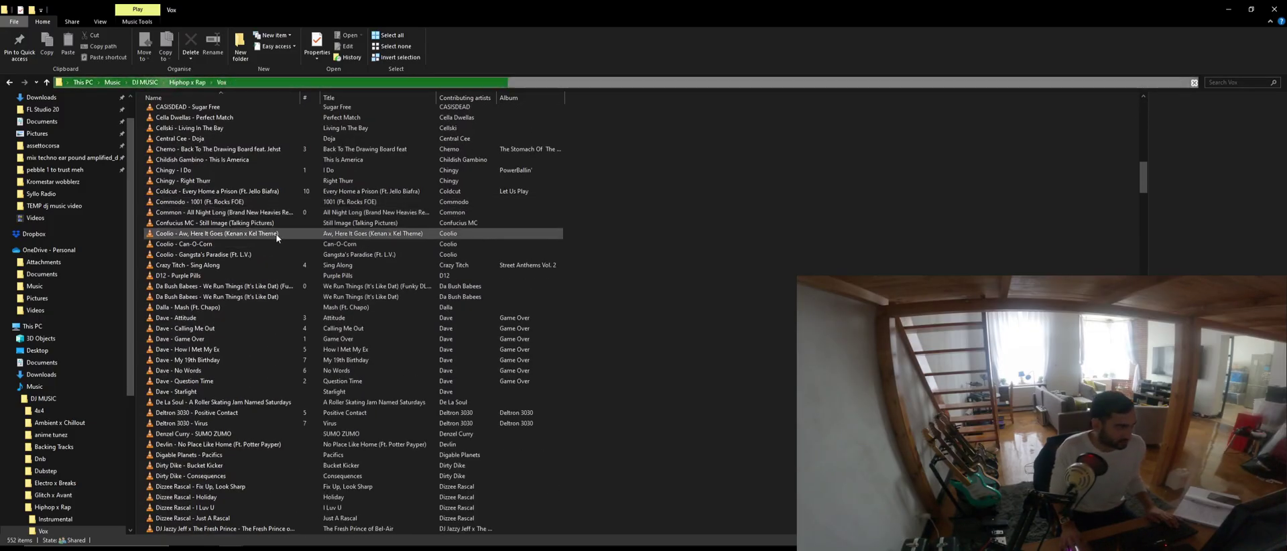
scroll(275, 321, "down", 7)
scroll(285, 365, "down", 4)
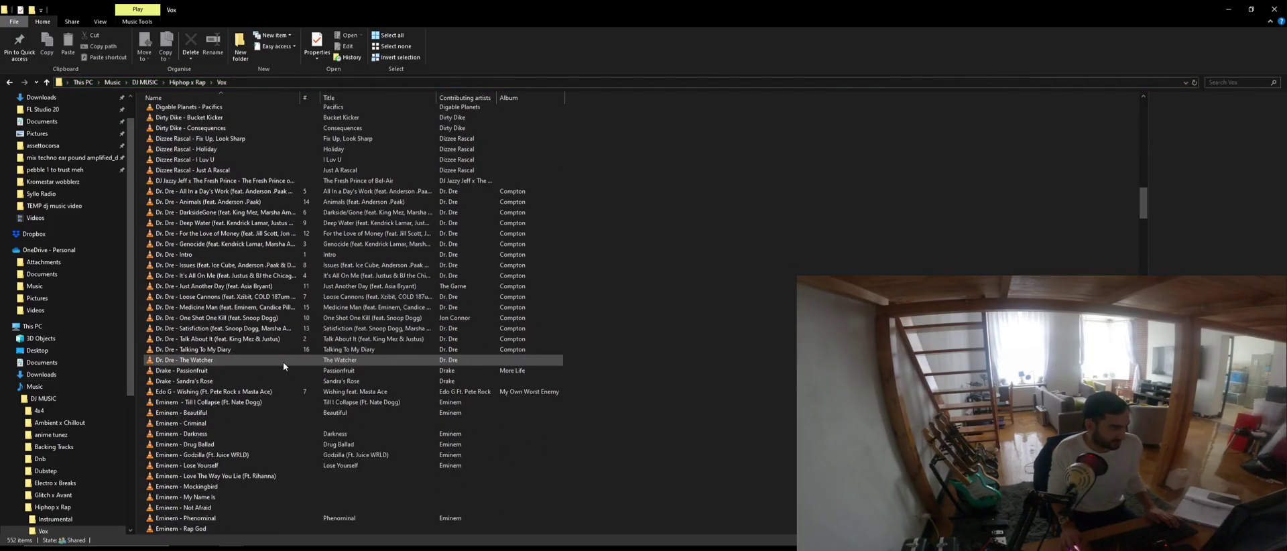
left_click(191, 85)
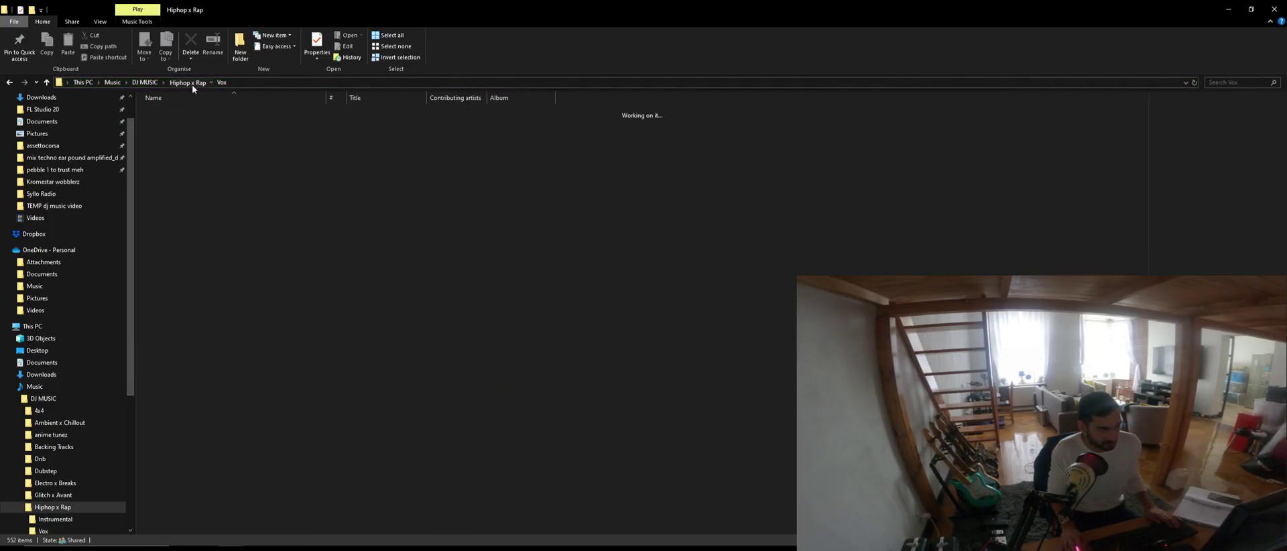
left_click(145, 82)
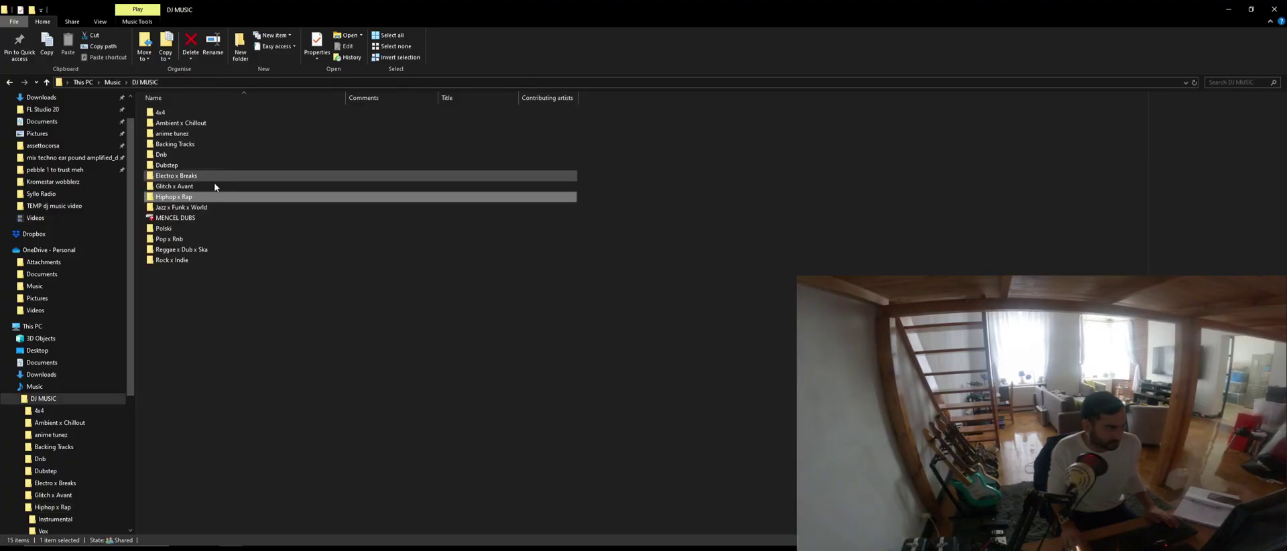
Look through the tracks in the MENCEL DUBS folder and return to the DJ MUSIC root folder.
double_click(164, 221)
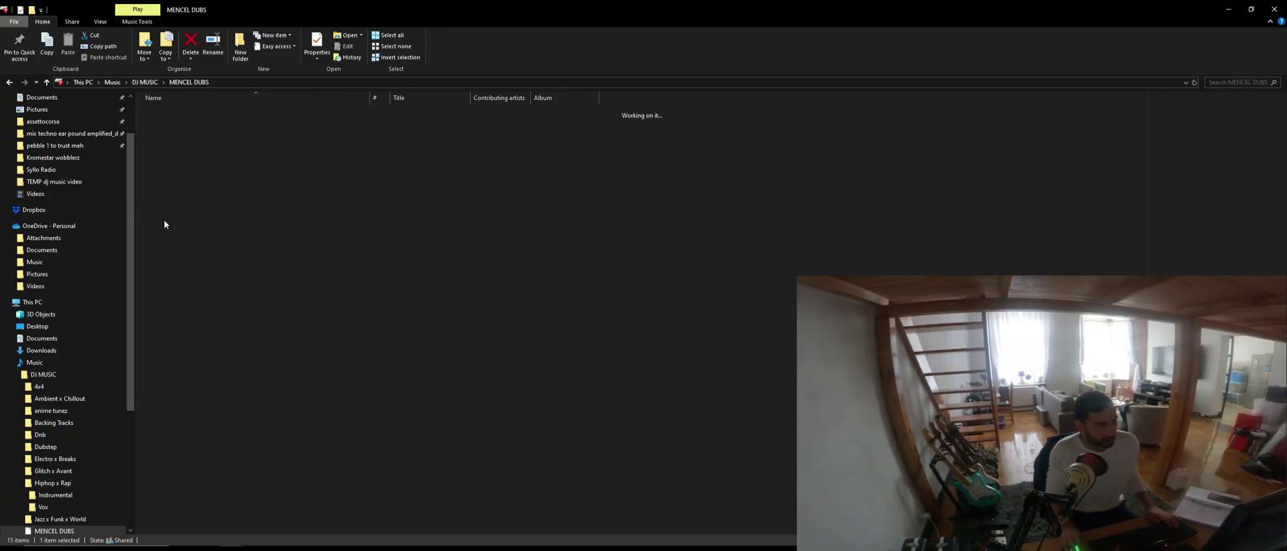
scroll(223, 243, "down", 6)
scroll(222, 243, "up", 2)
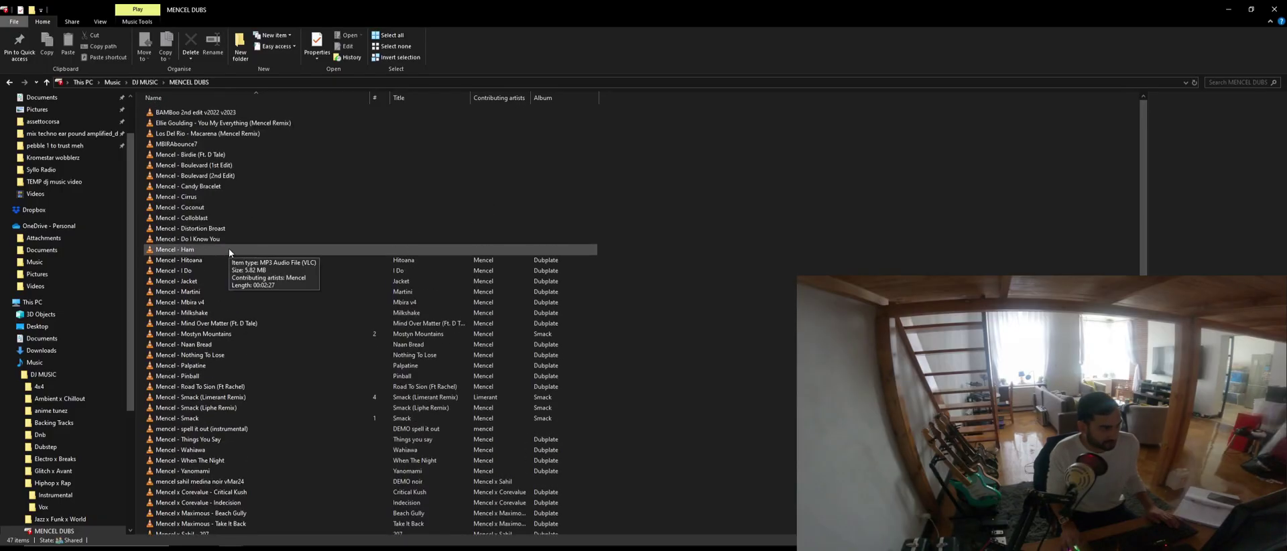
left_click(159, 83)
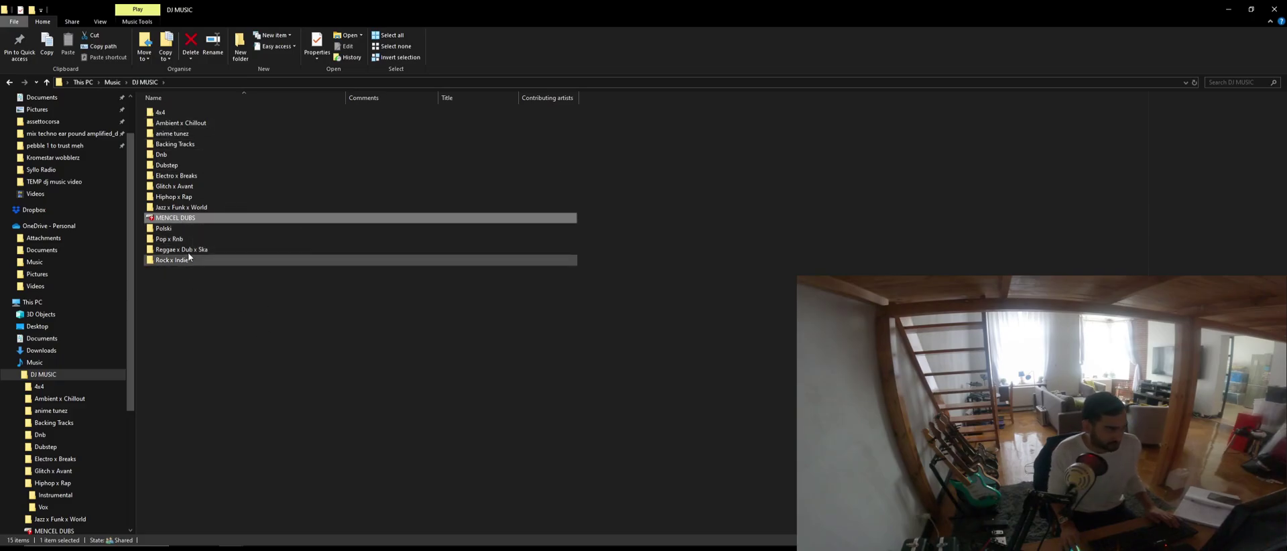
left_click(176, 337)
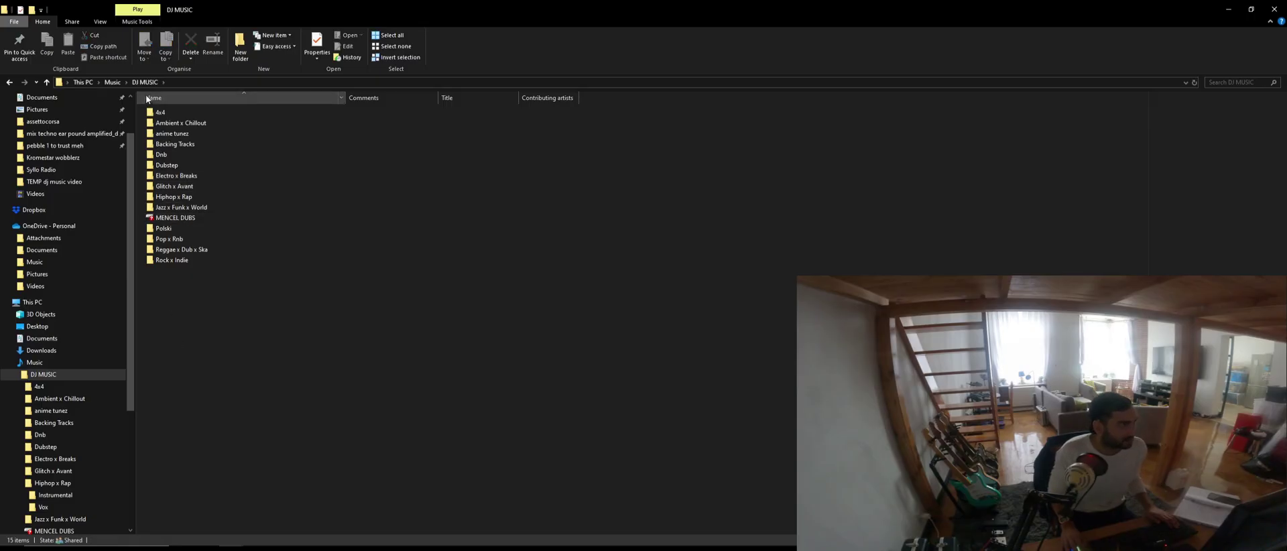
Paste the tagged tracks from the TEMP dj music video folder into the DJ MUSIC root folder.
key("alt+Tab")
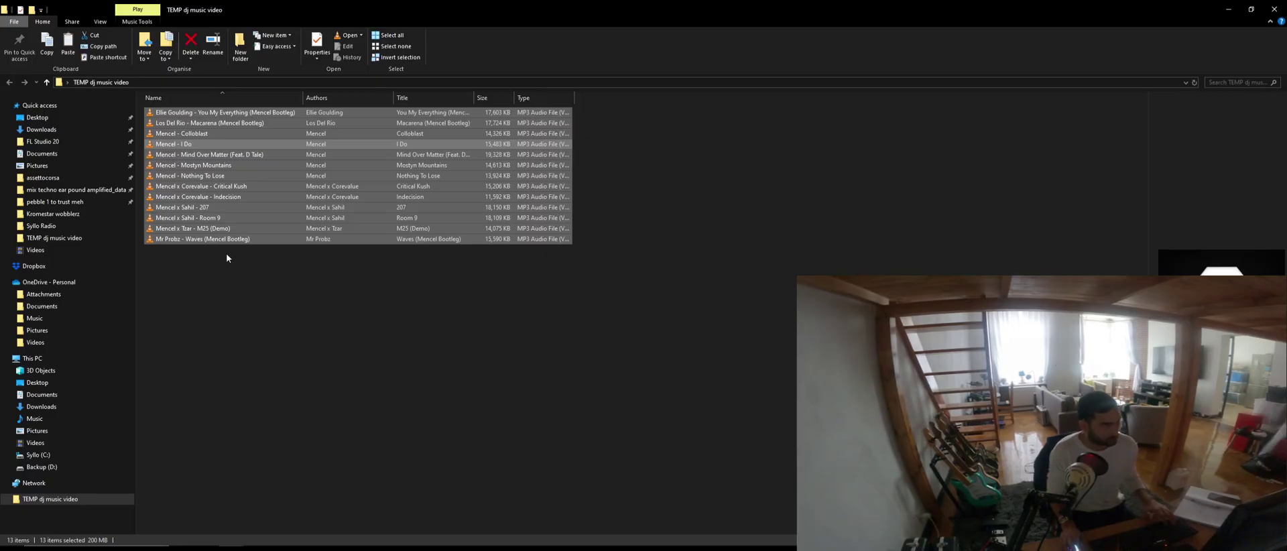
mouse_move(201, 546)
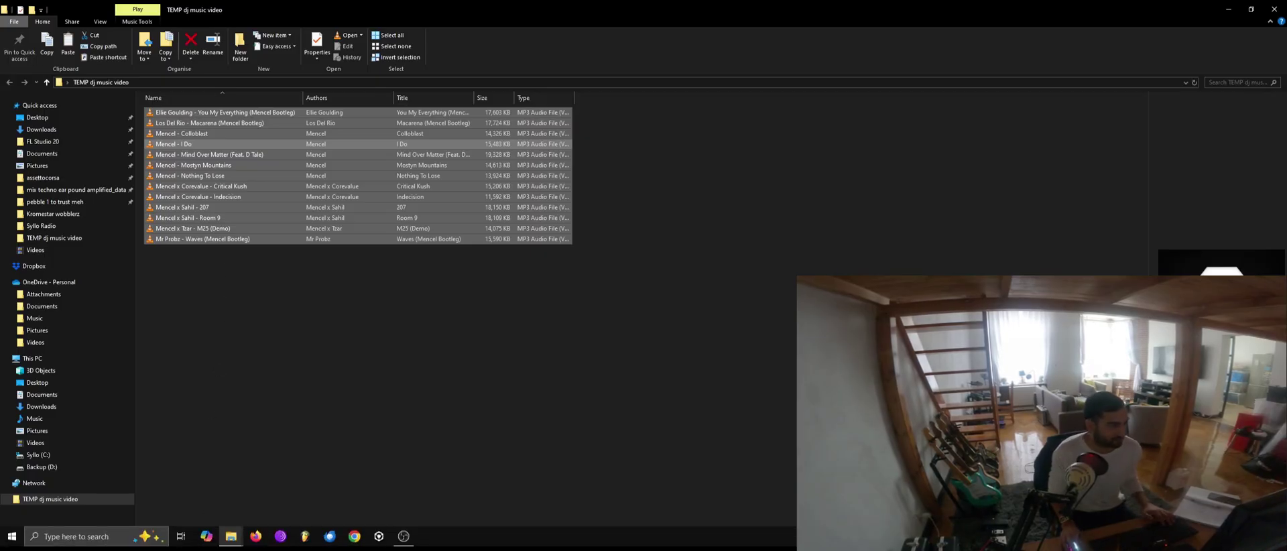
left_click(231, 536)
left_click(295, 496)
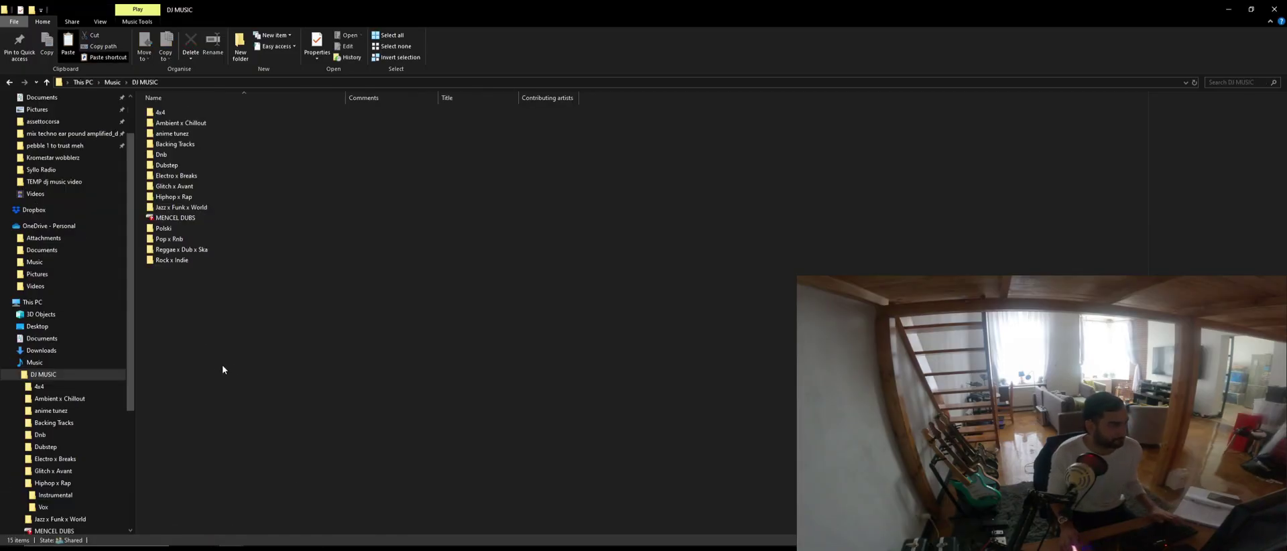
key("ctrl+v")
left_click(235, 484)
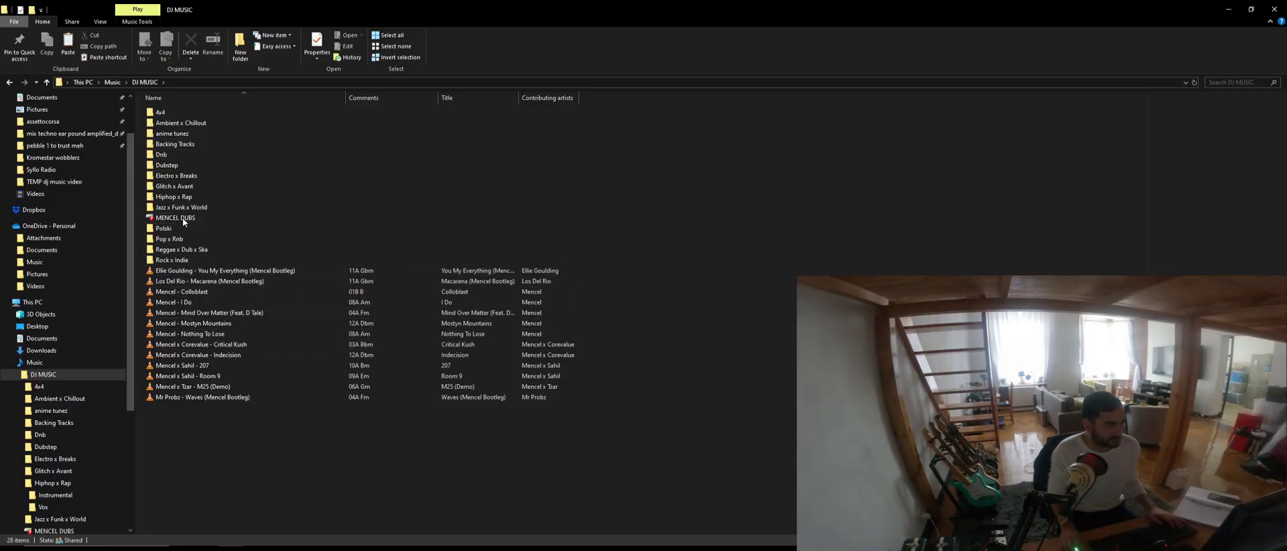
Play Mencel - I Do in VLC, skip ahead twice to sample its style, and return to the DJ MUSIC folder.
left_click(198, 302)
double_click(199, 307)
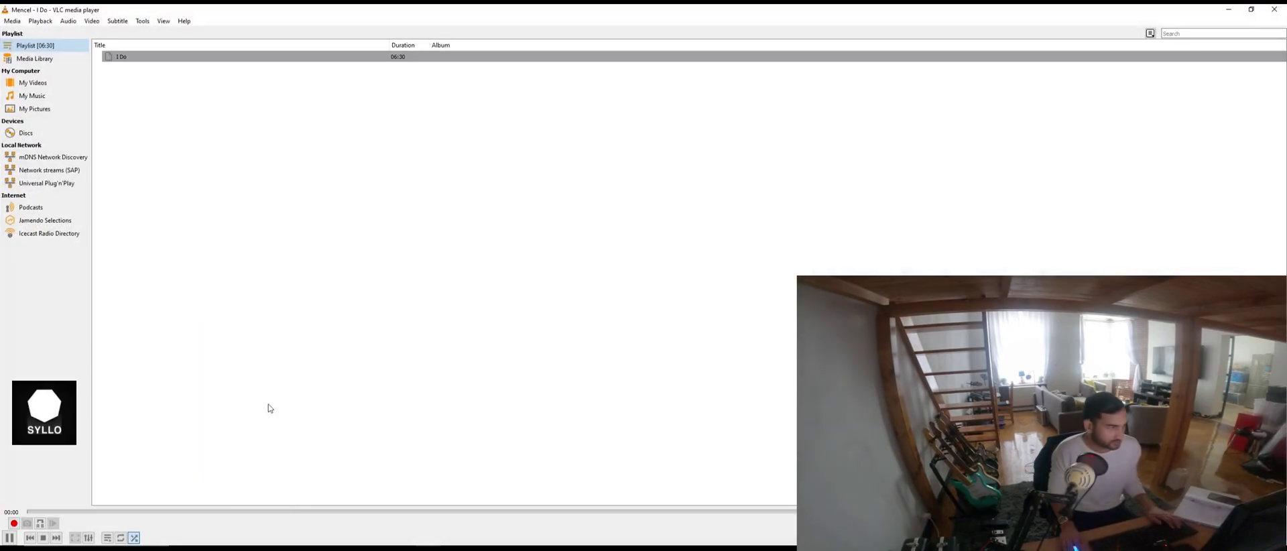
left_click(300, 513)
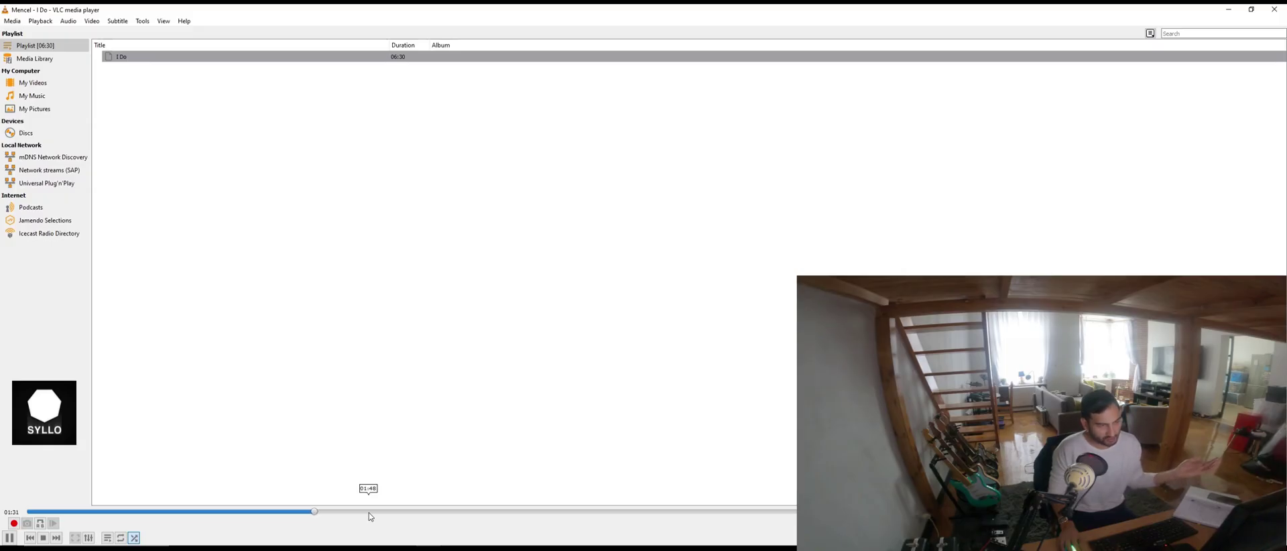
left_click(370, 513)
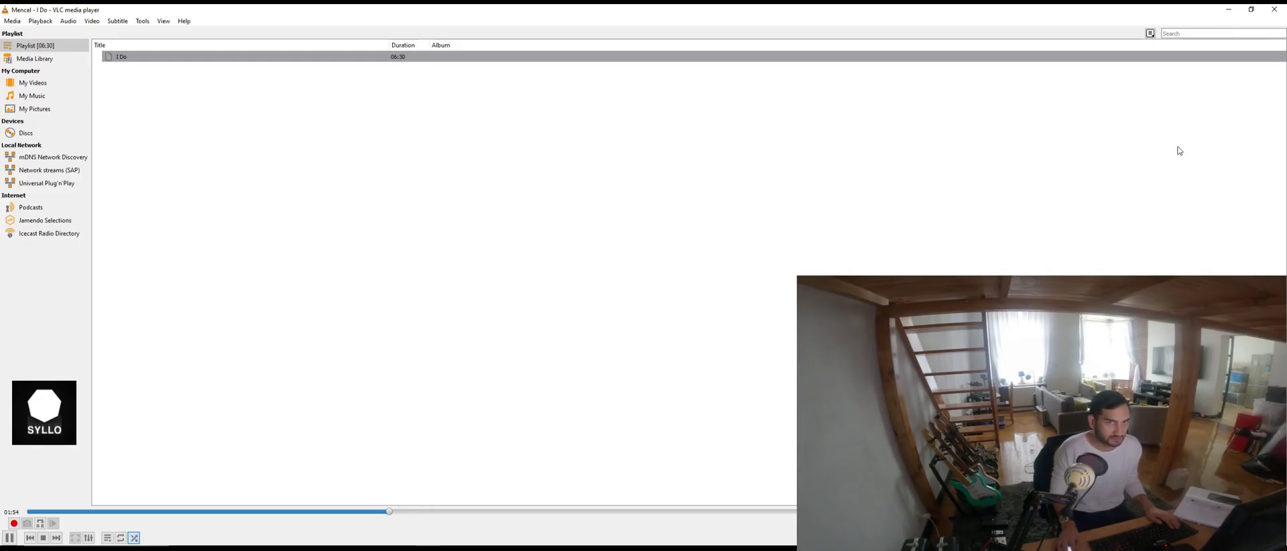
key("alt+Tab")
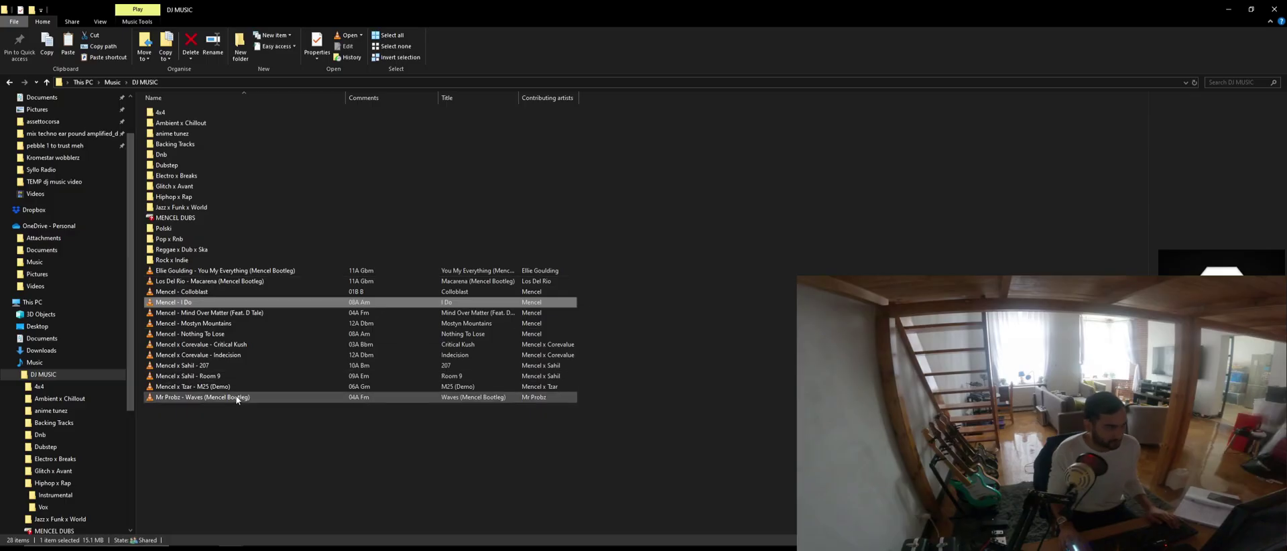
Preview Mencel - Mostyn Mountains and Mencel x Sahil - Room 9 in VLC, closing the player after each track.
double_click(213, 325)
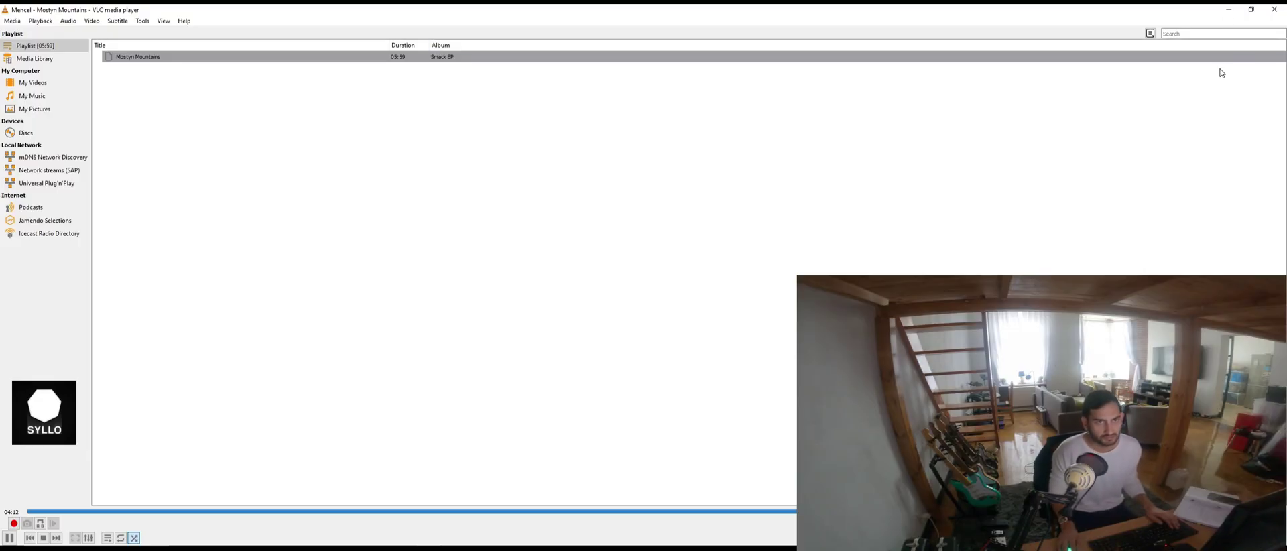
left_click(1276, 11)
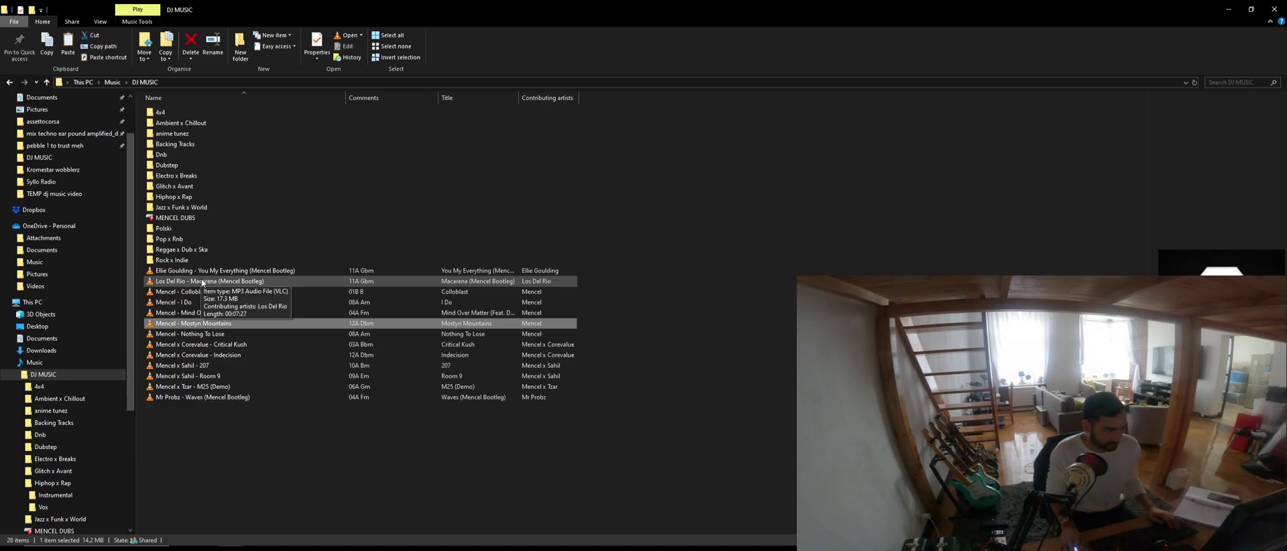
double_click(220, 377)
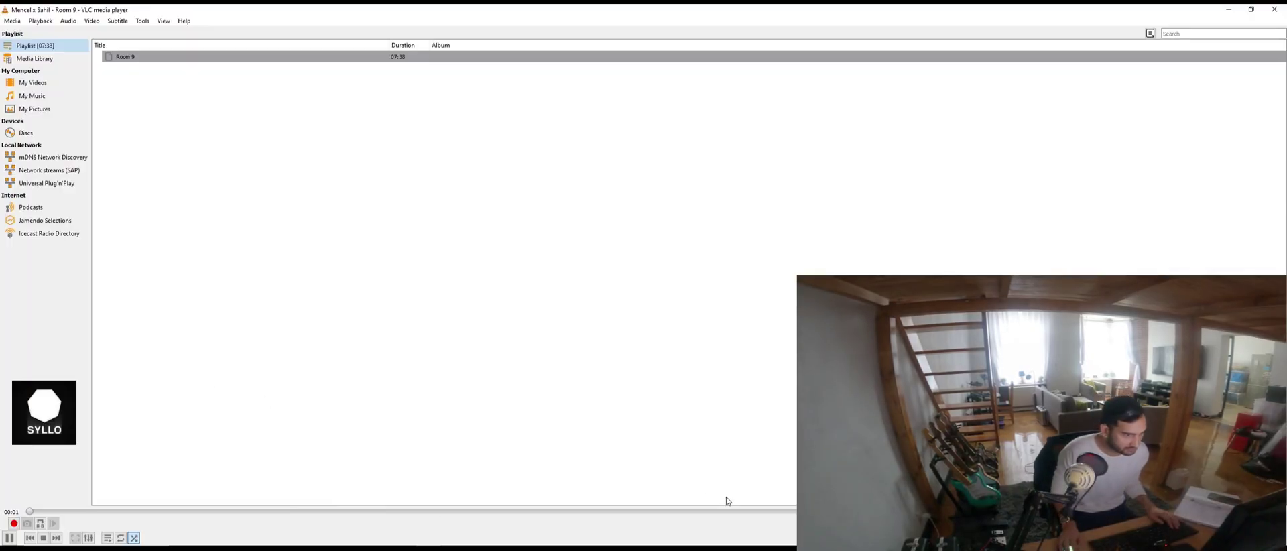
left_click(279, 511)
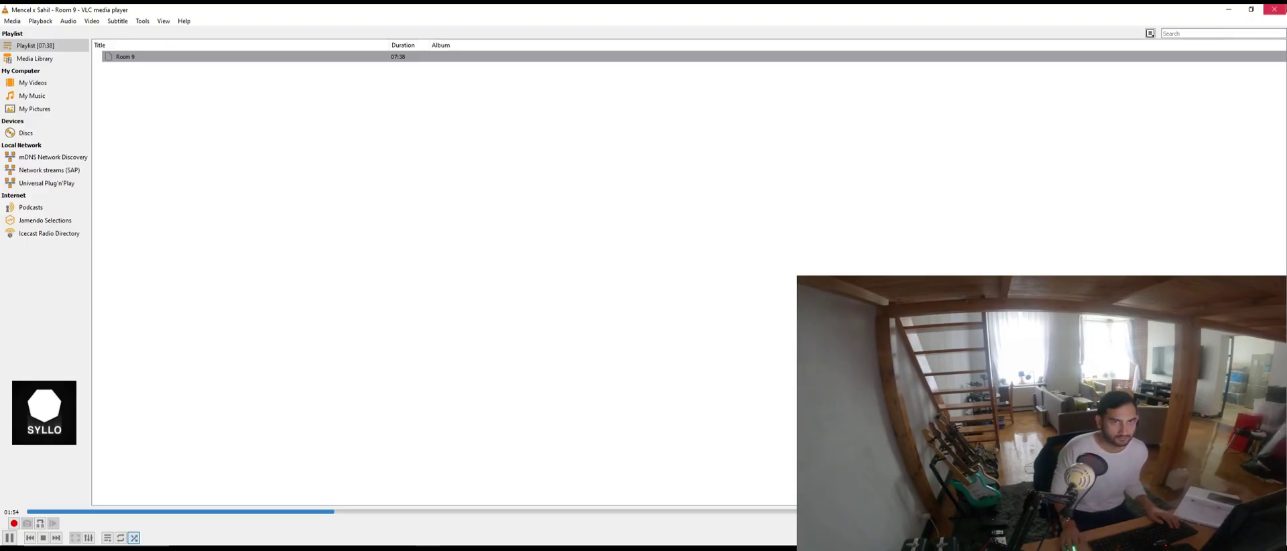
left_click(1274, 11)
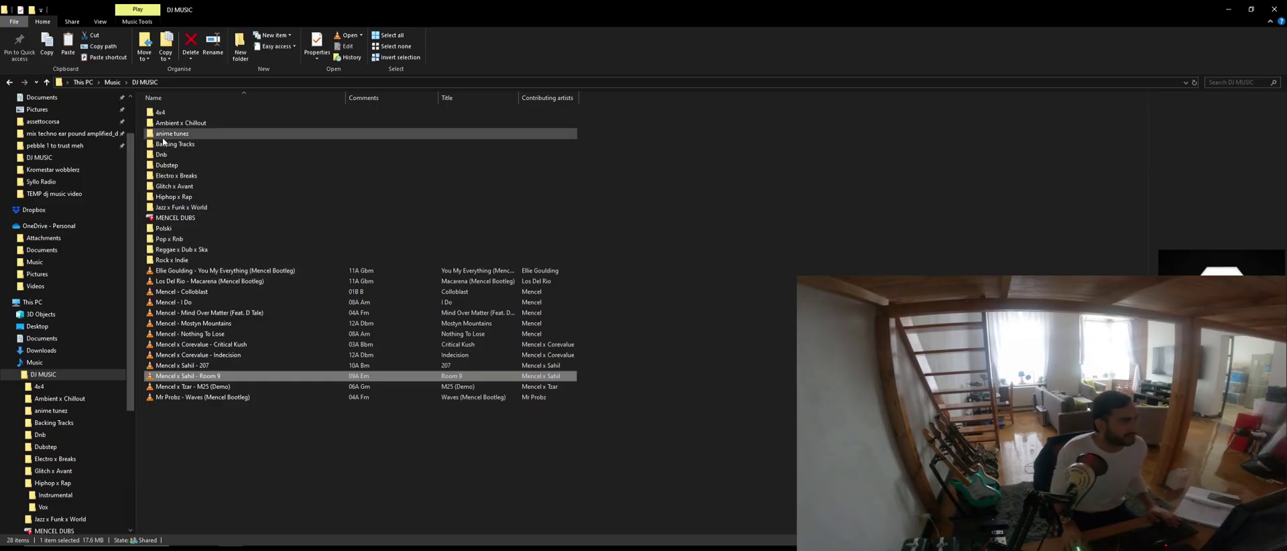
Load all tracks from the Liquid subfolder of Dnb into Mp3tag.
double_click(165, 154)
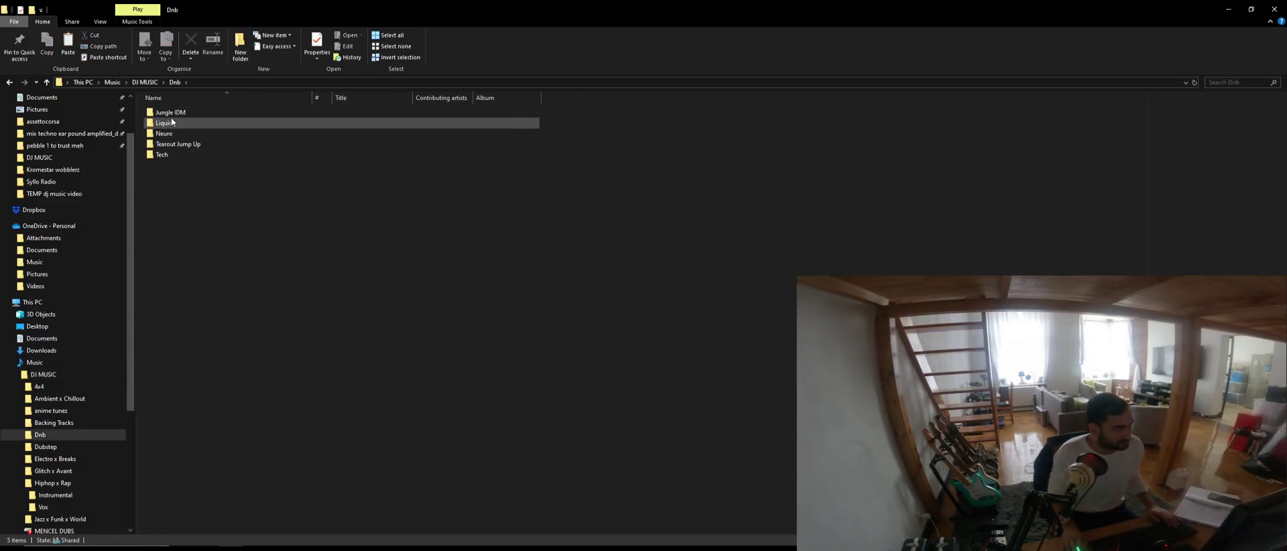
double_click(171, 120)
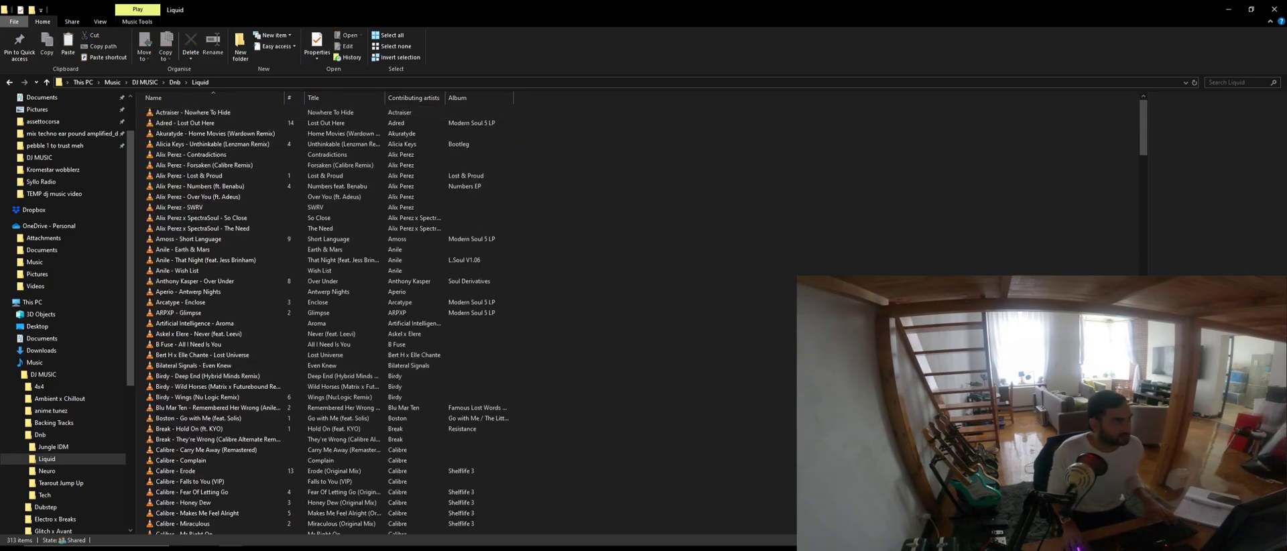
scroll(376, 384, "down", 4)
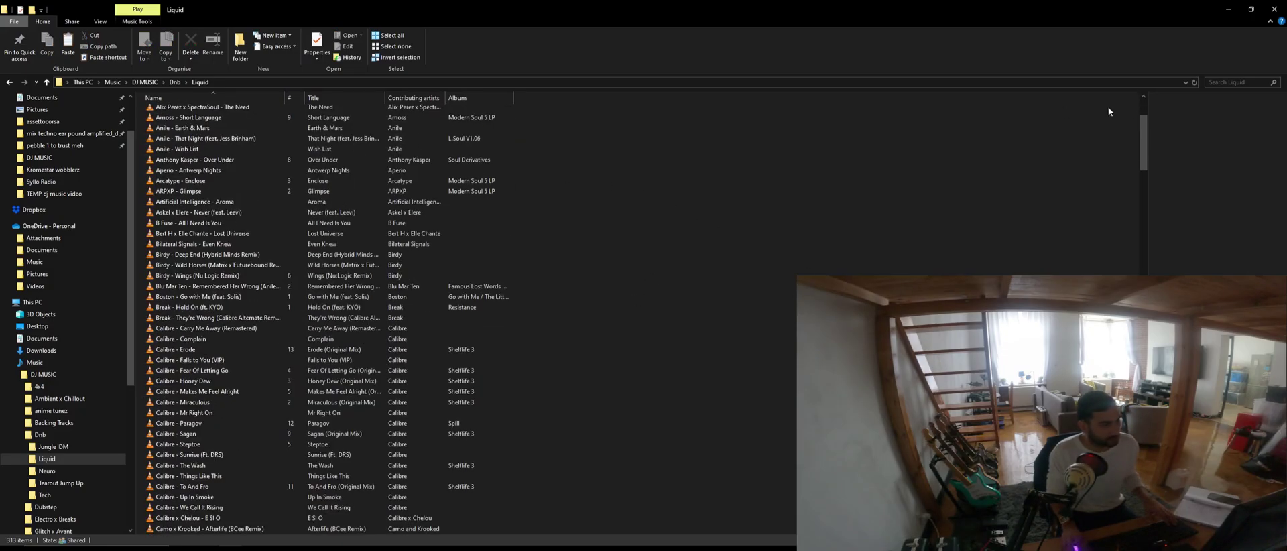
left_click_drag(1143, 142, 1147, 120)
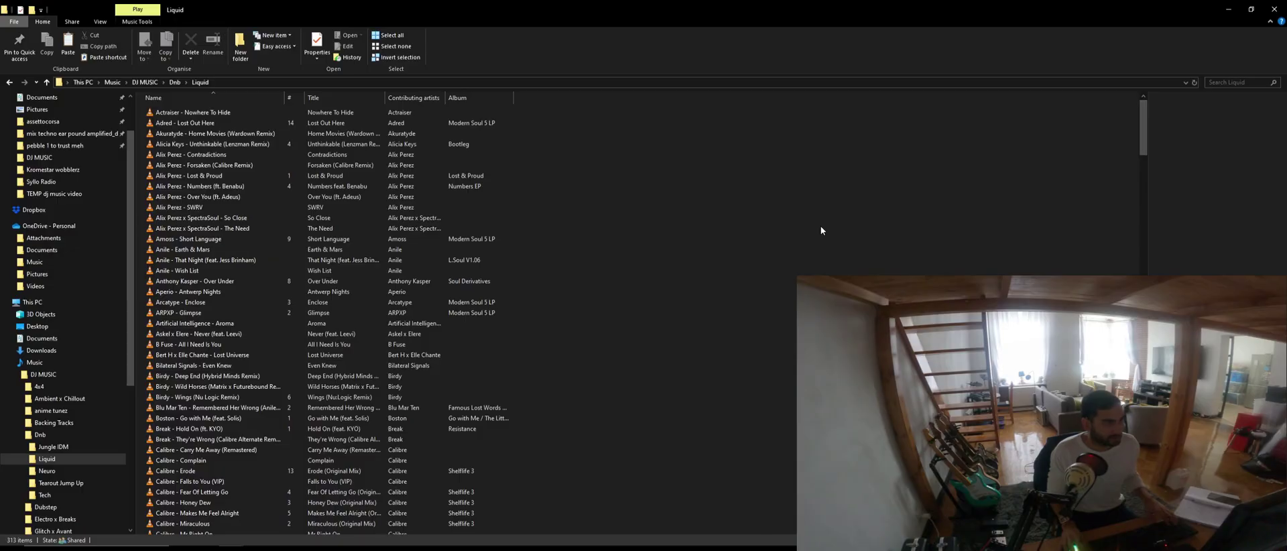
key("ctrl+a")
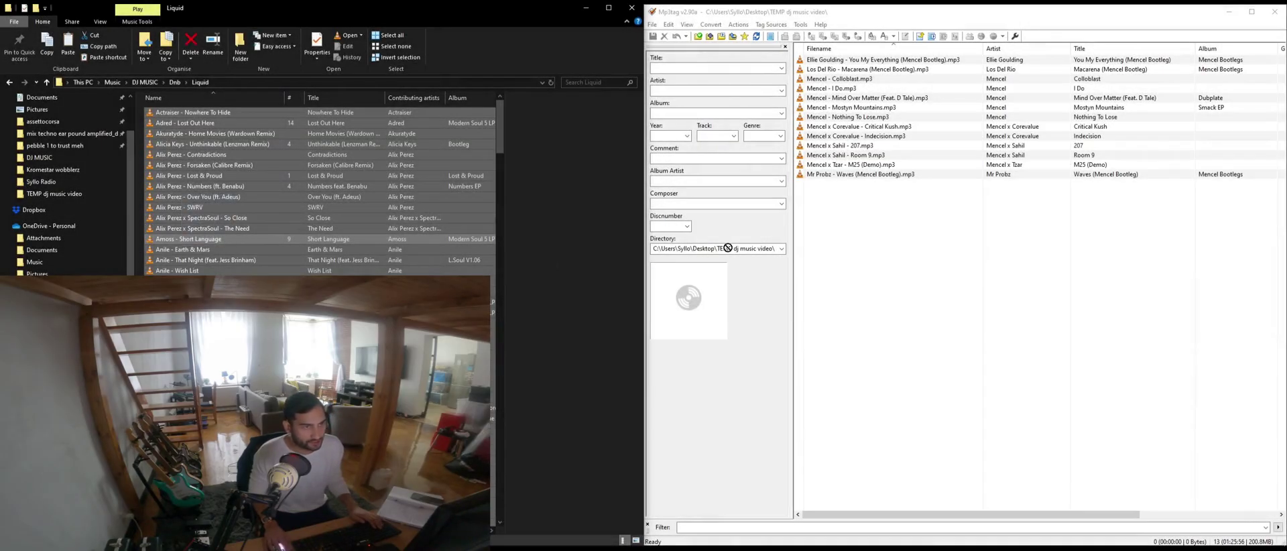
left_click_drag(924, 222, 924, 222)
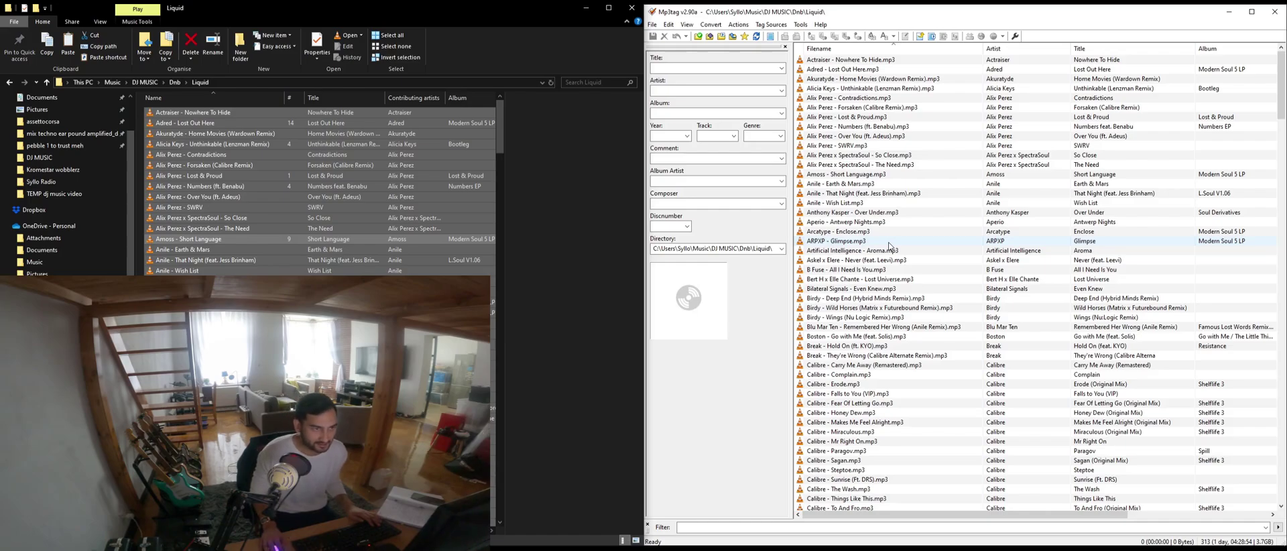
Set the genre of all loaded Liquid tracks to Liquid Dnb and save the tags.
left_click(888, 244)
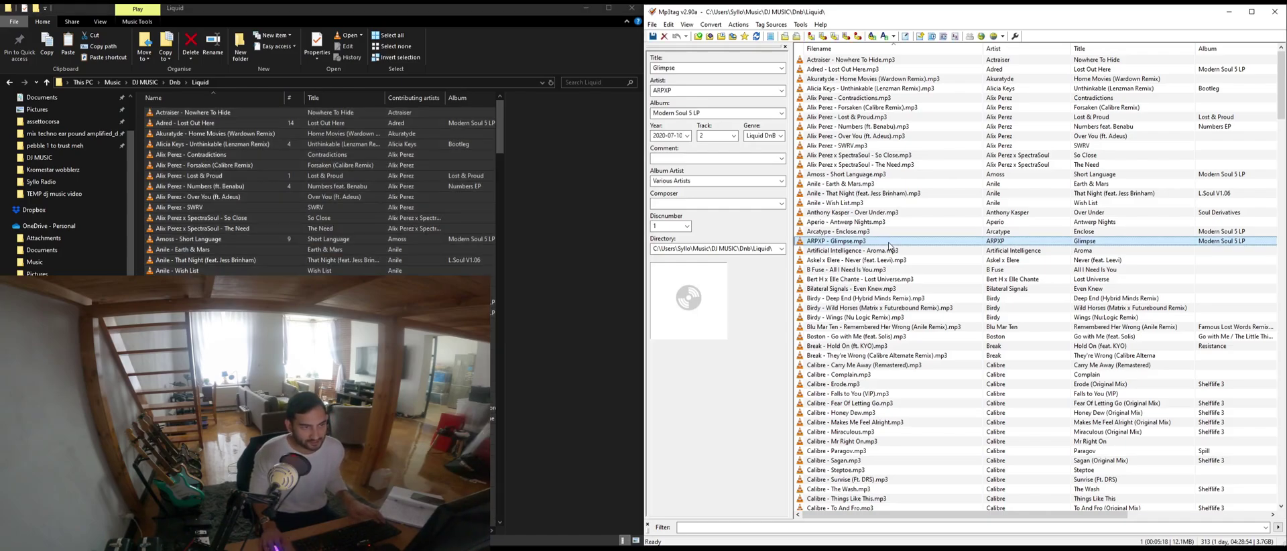
key("ctrl+a")
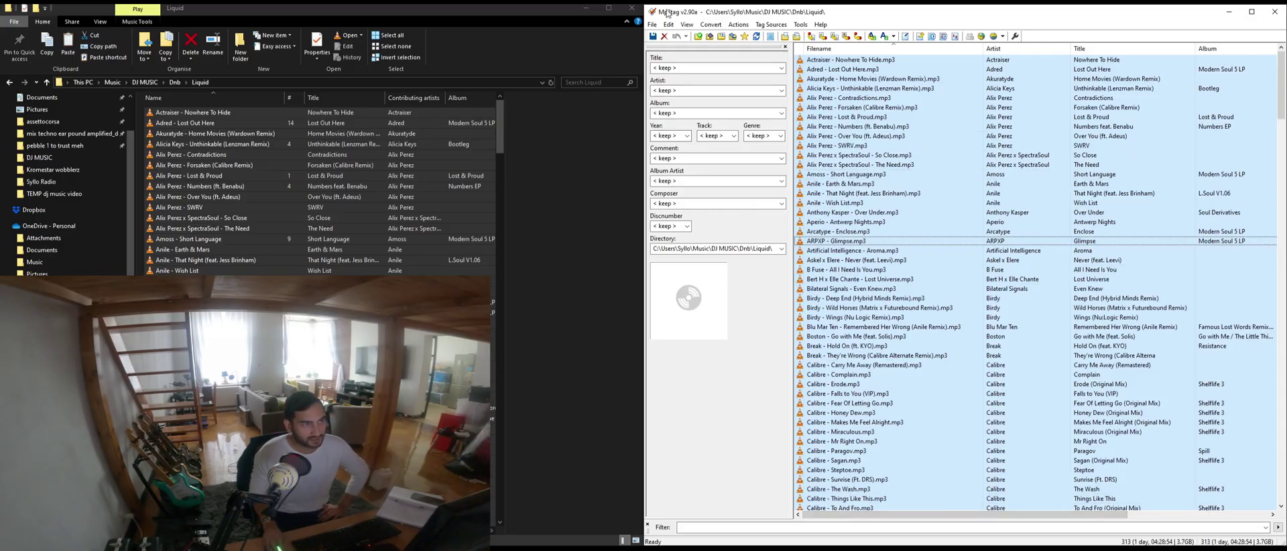
left_click(673, 67)
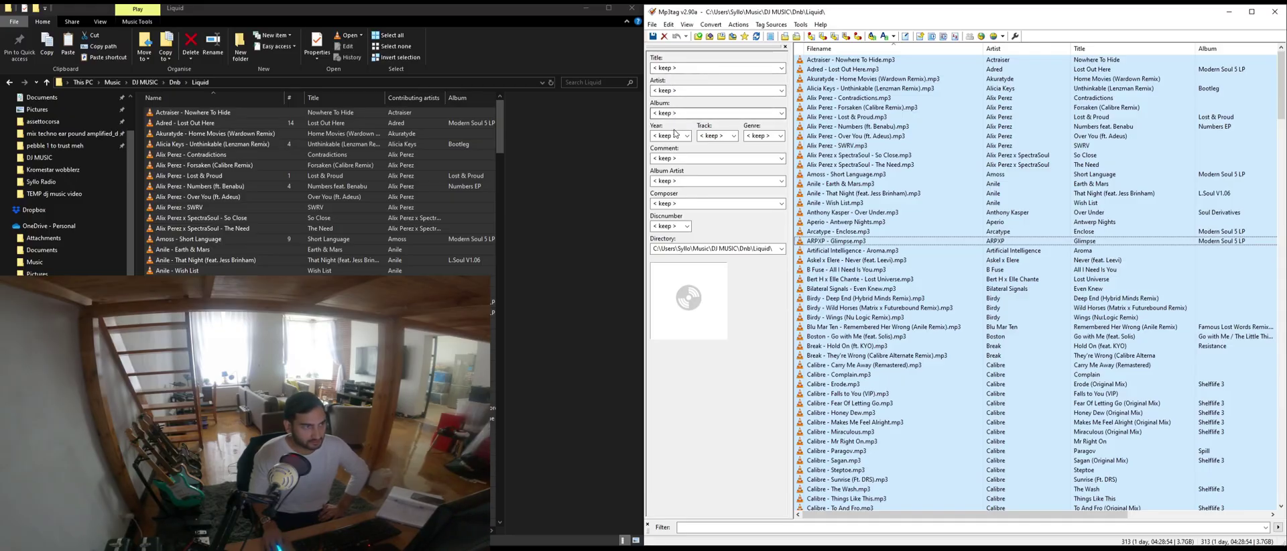
left_click(774, 137)
type("Liquid")
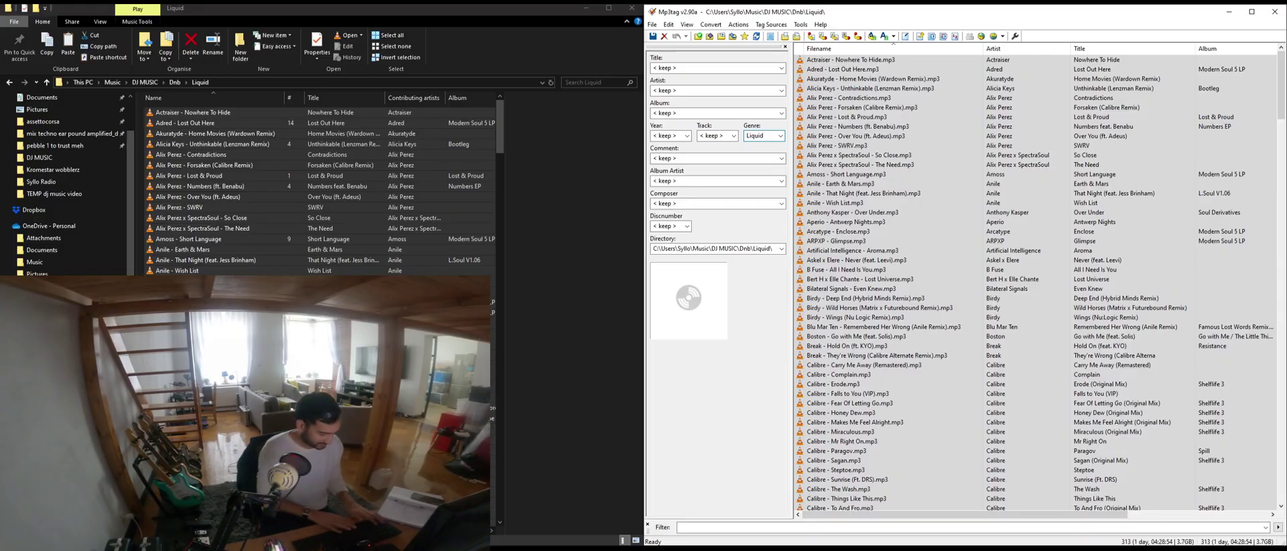
type(" Dnb")
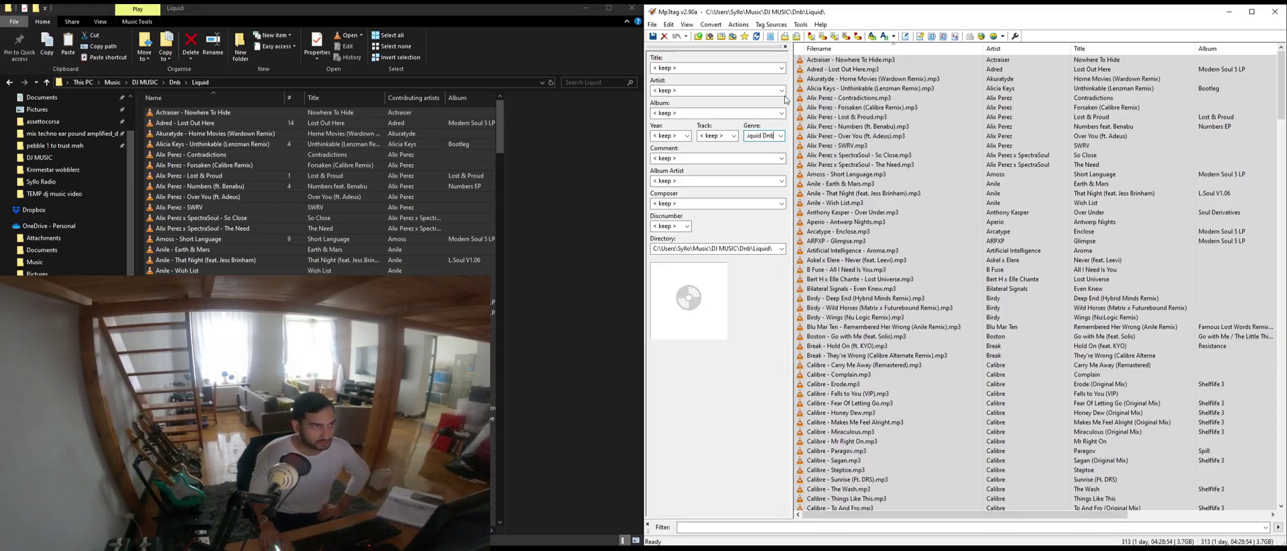
left_click(653, 38)
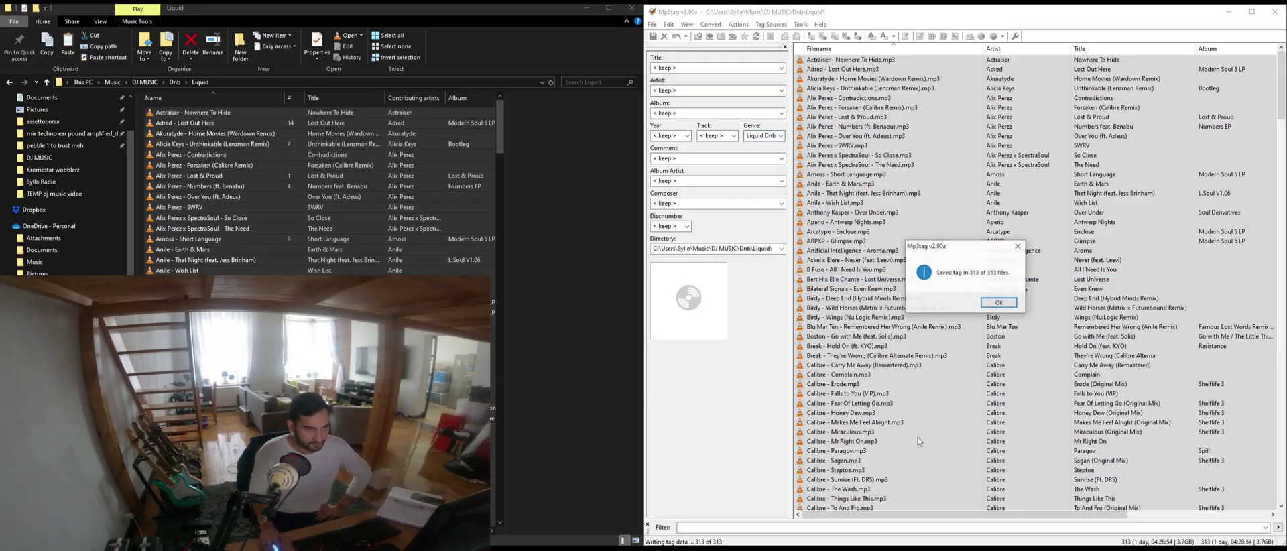
left_click(1003, 309)
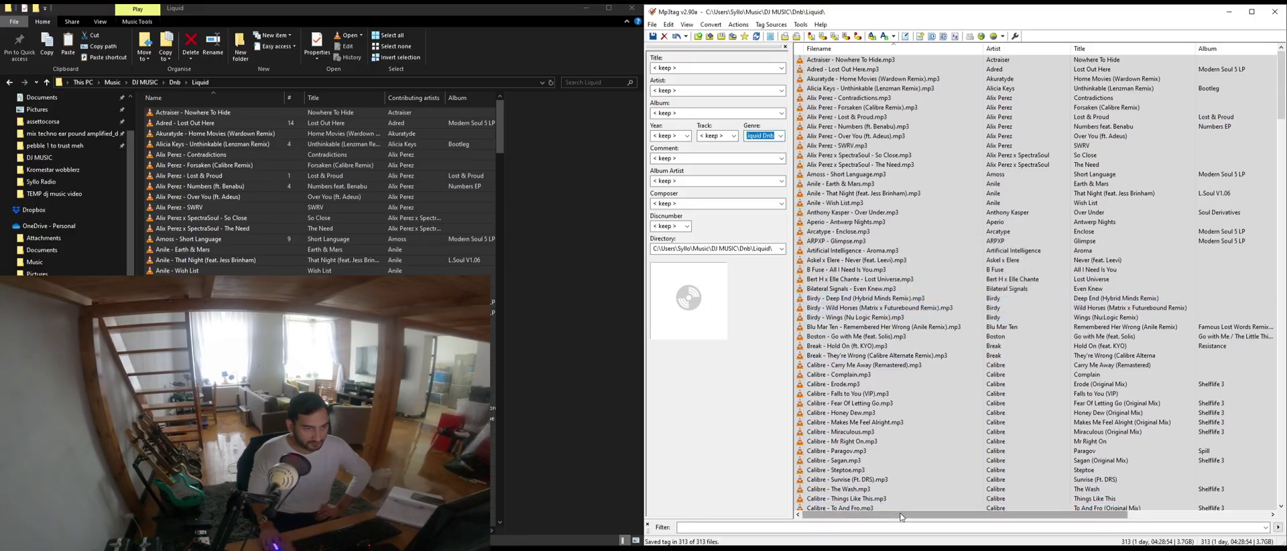
left_click_drag(901, 514, 1027, 514)
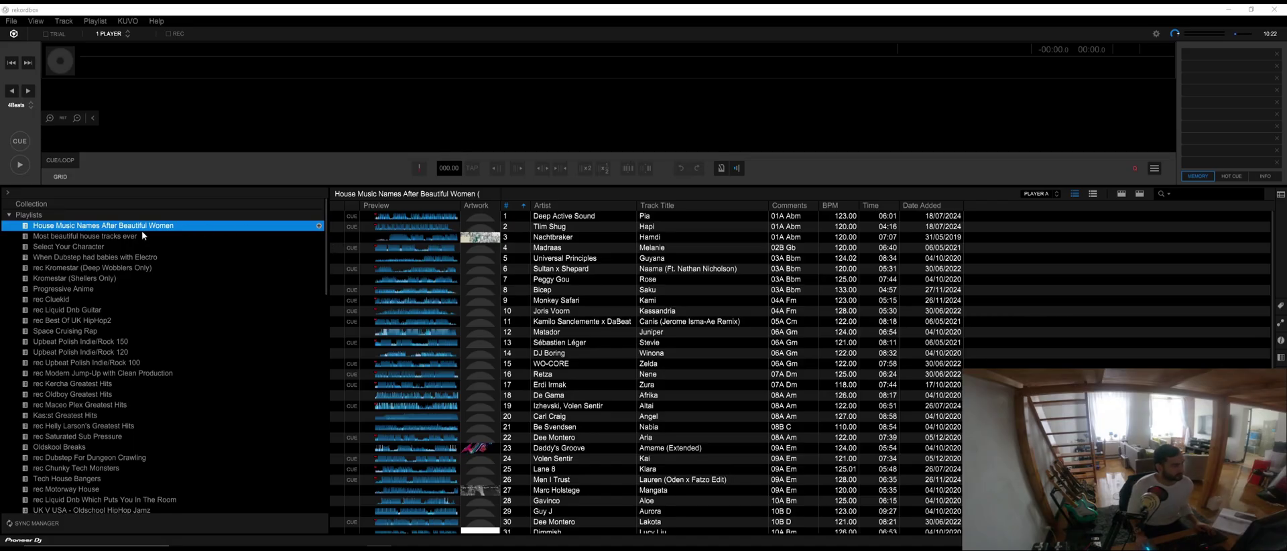
Create a new playlist named Mencel DnB 7.
left_click(73, 387)
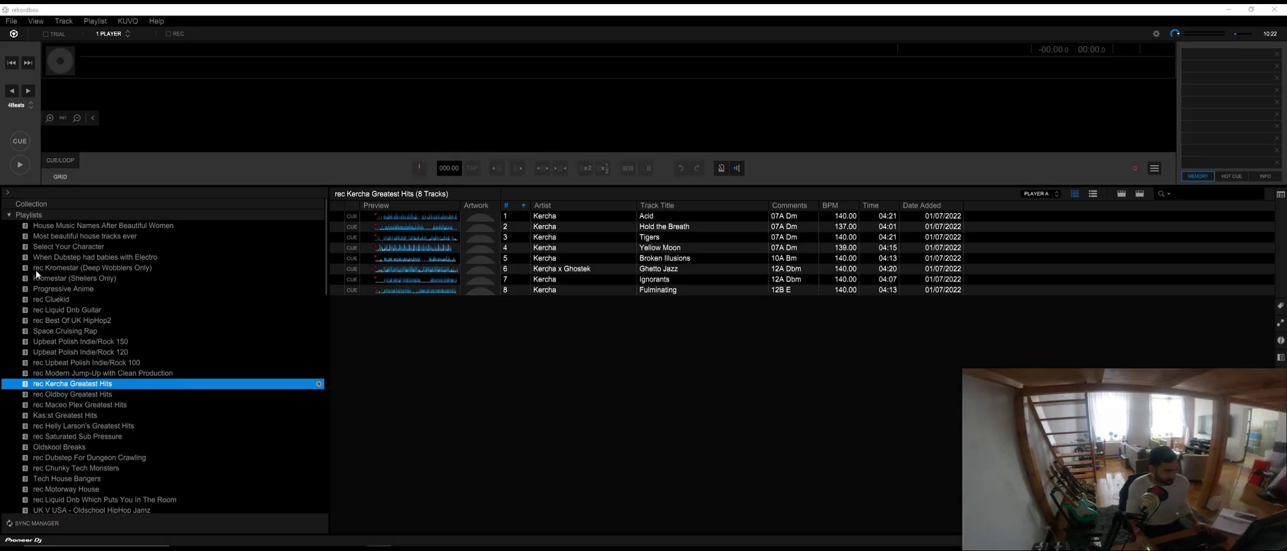
right_click(66, 216)
left_click(136, 223)
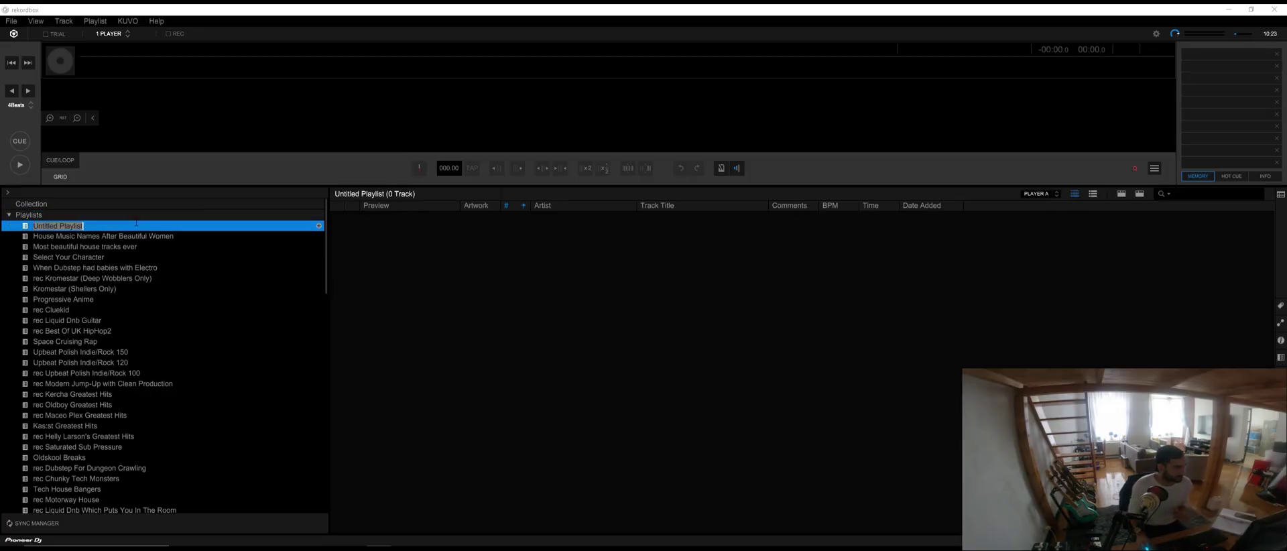
type("Mencel ")
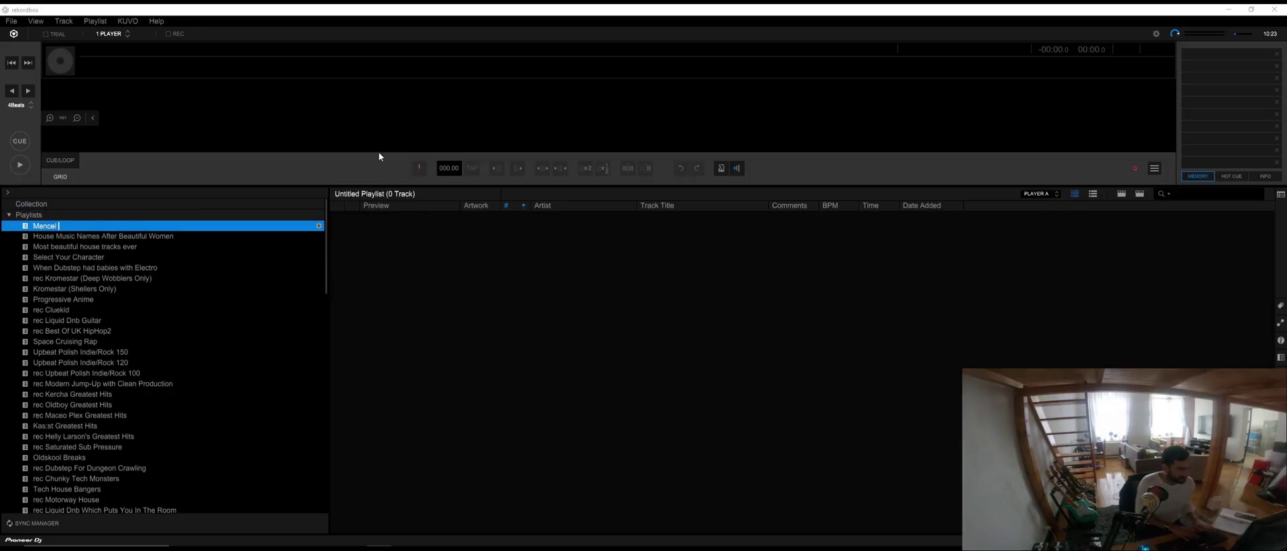
type("DnB")
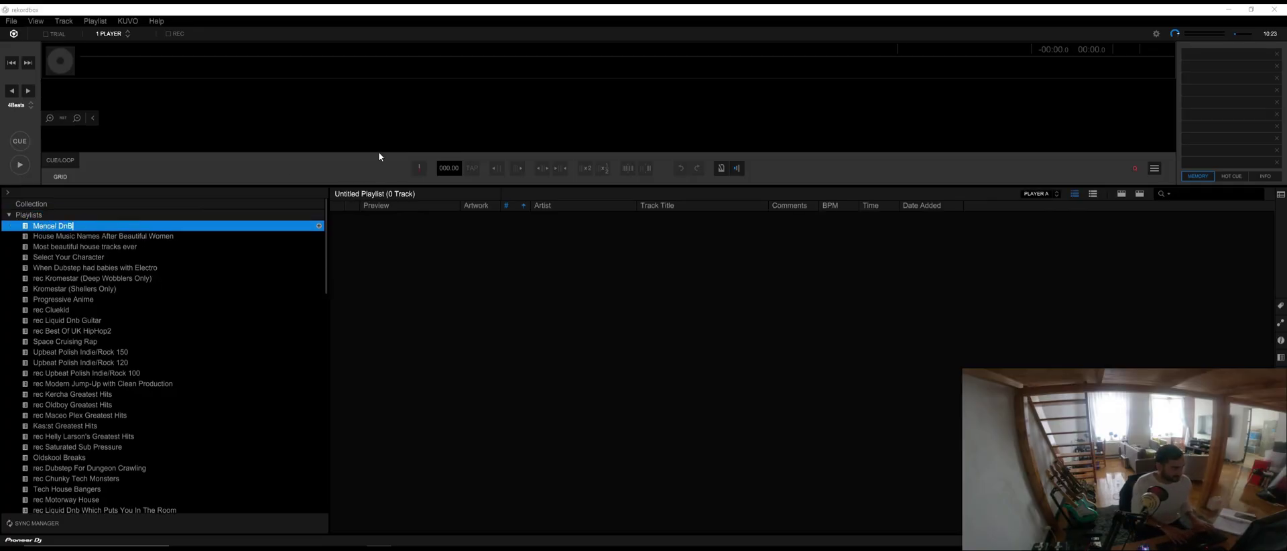
type(" 7")
key("Return")
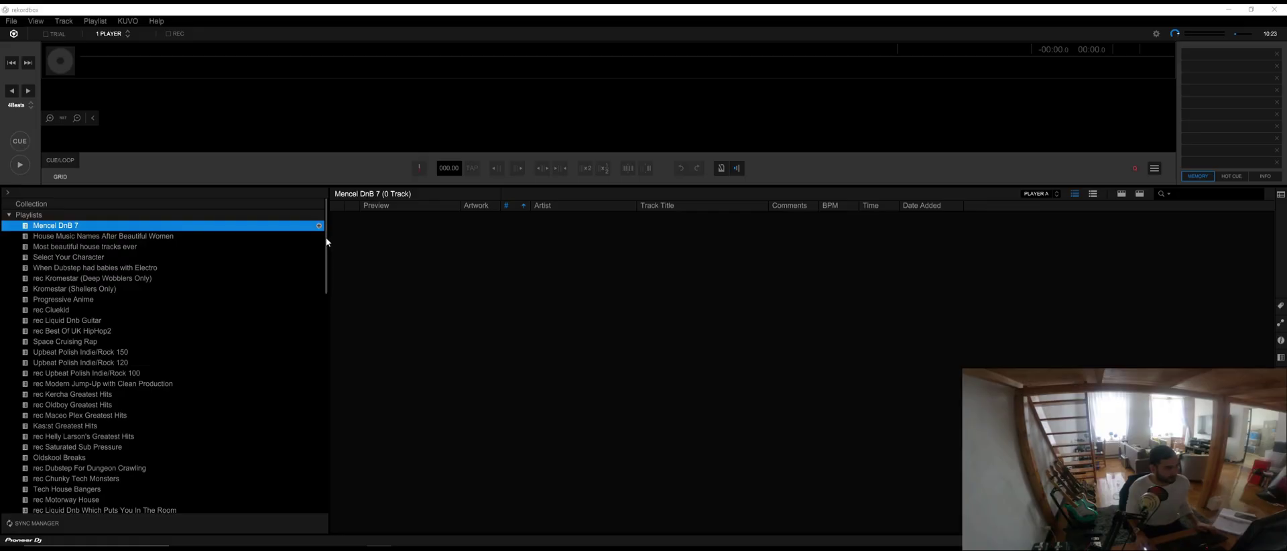
Analyse the BPM and grid, without the key, of the I Do track in the TEMP dj music video folder.
left_click_drag(327, 238, 326, 469)
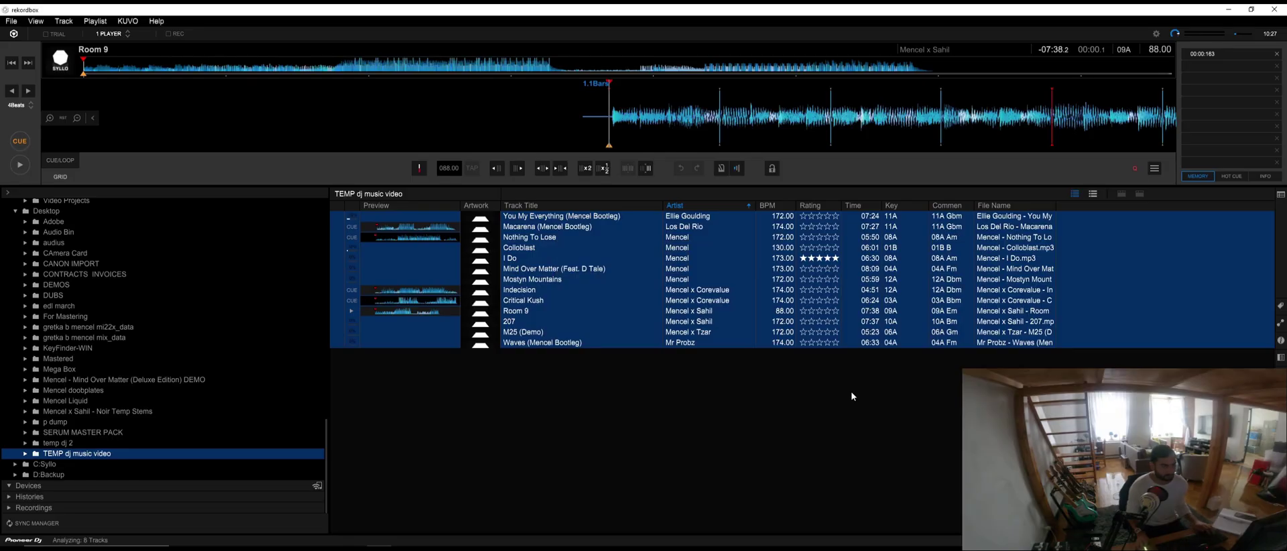
left_click(463, 369)
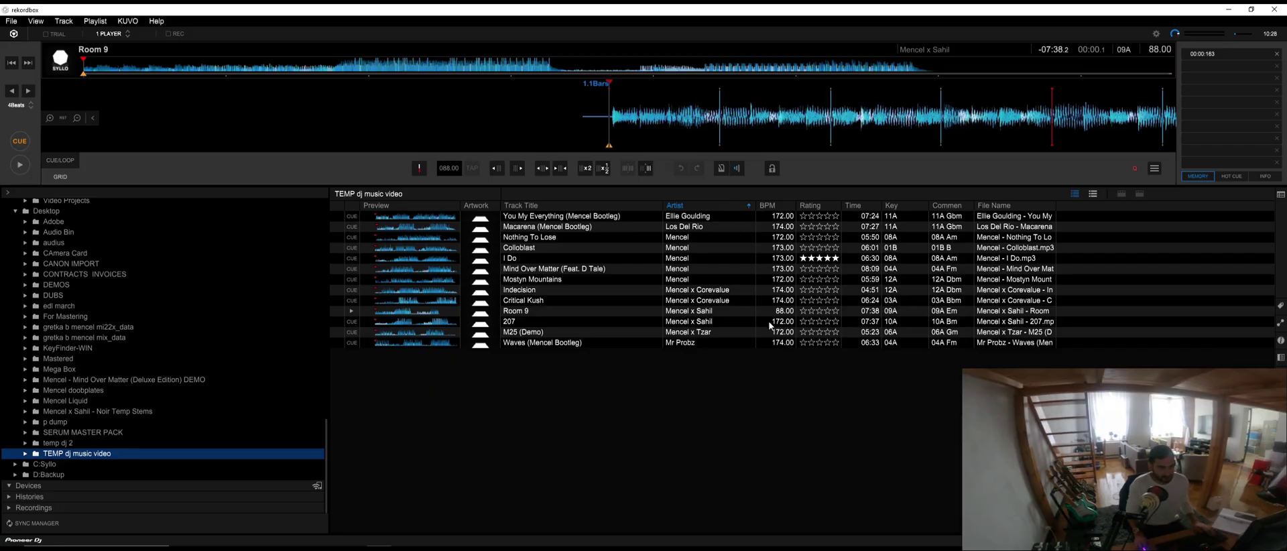
left_click(725, 262)
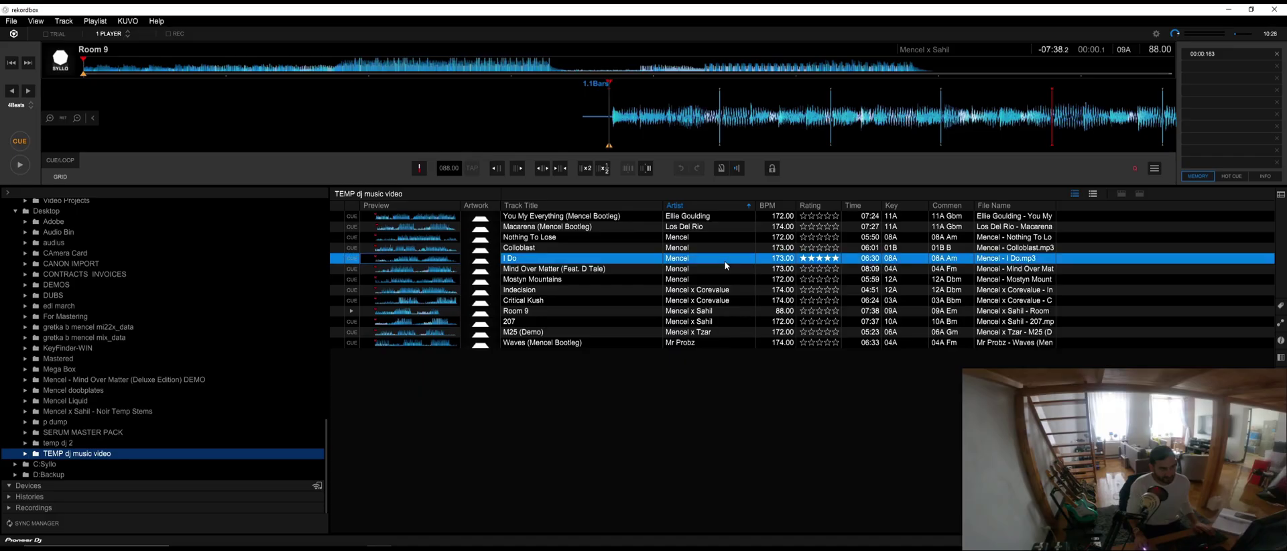
right_click(726, 265)
left_click(701, 292)
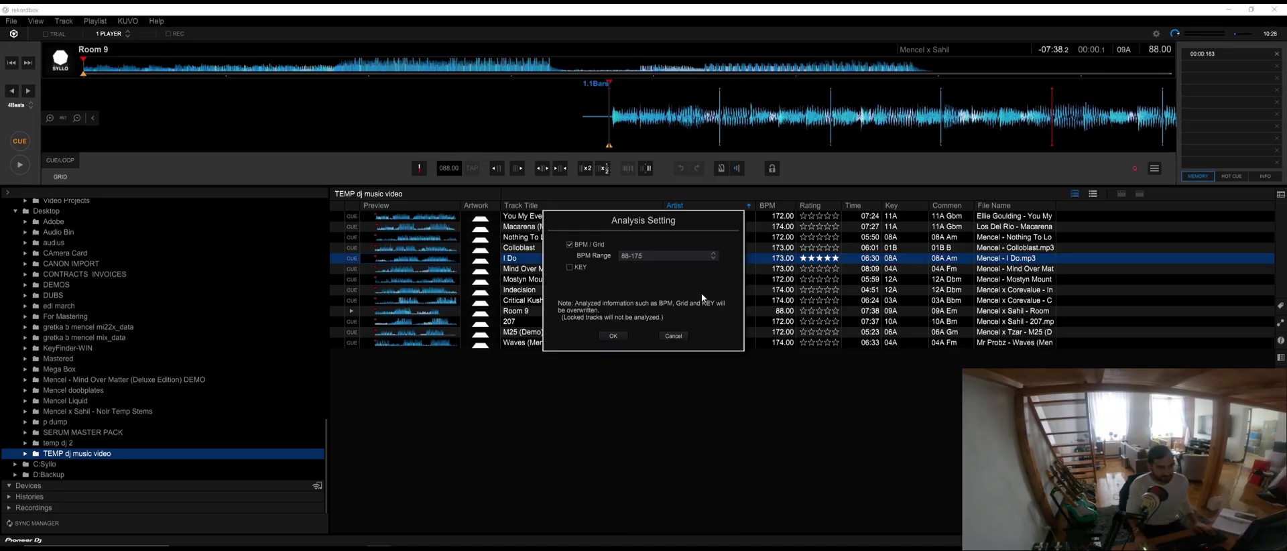
left_click(612, 336)
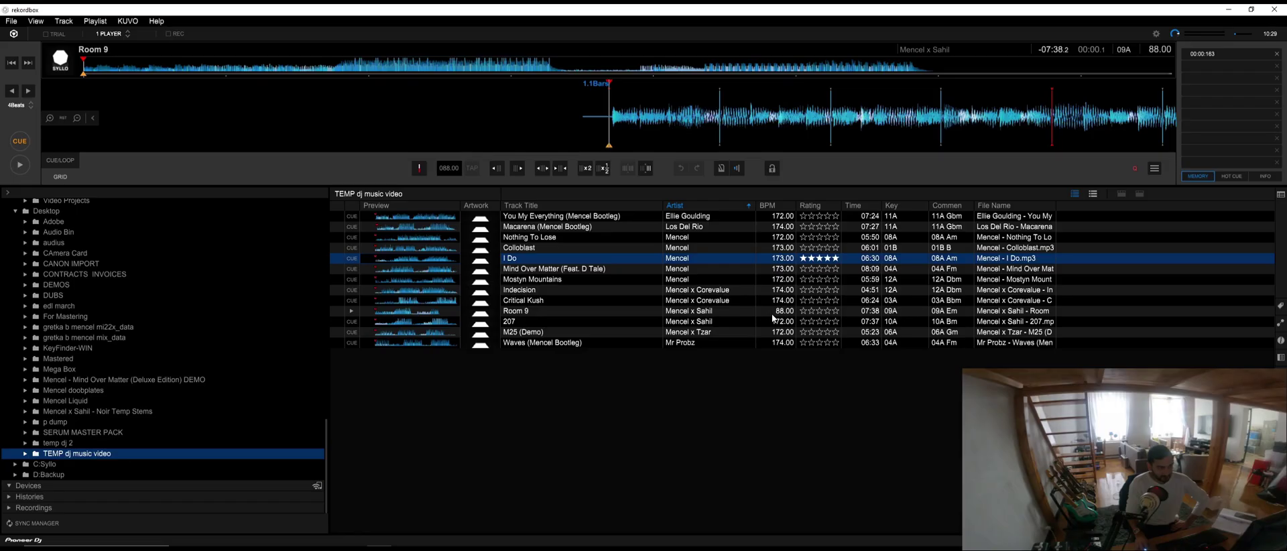
Double the BPM of Room 9 to 176.00.
left_click(772, 315)
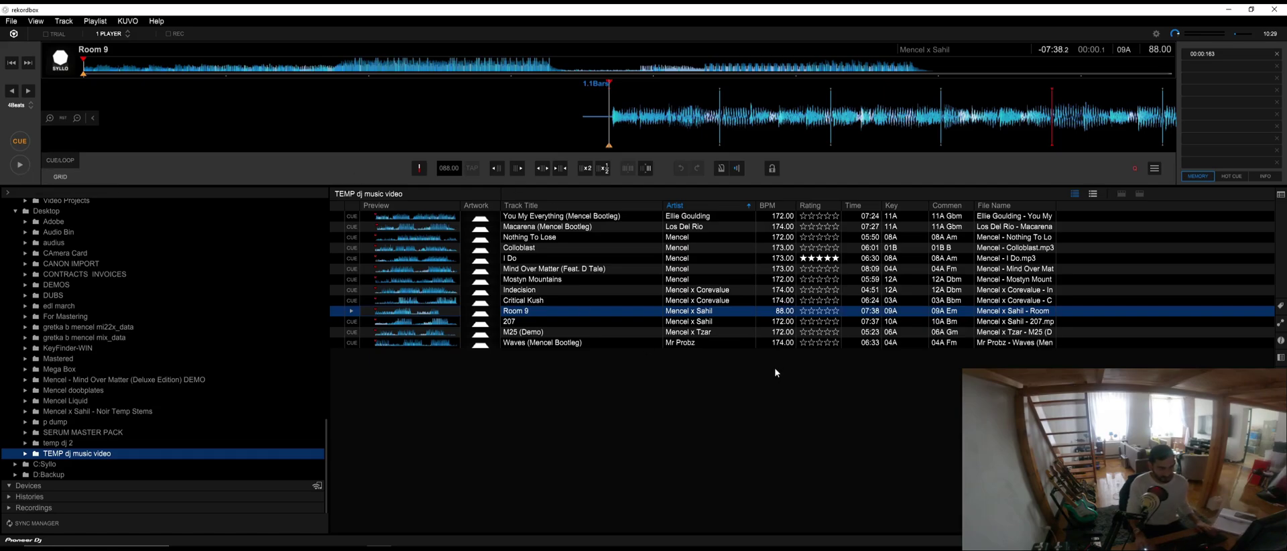
left_click(589, 175)
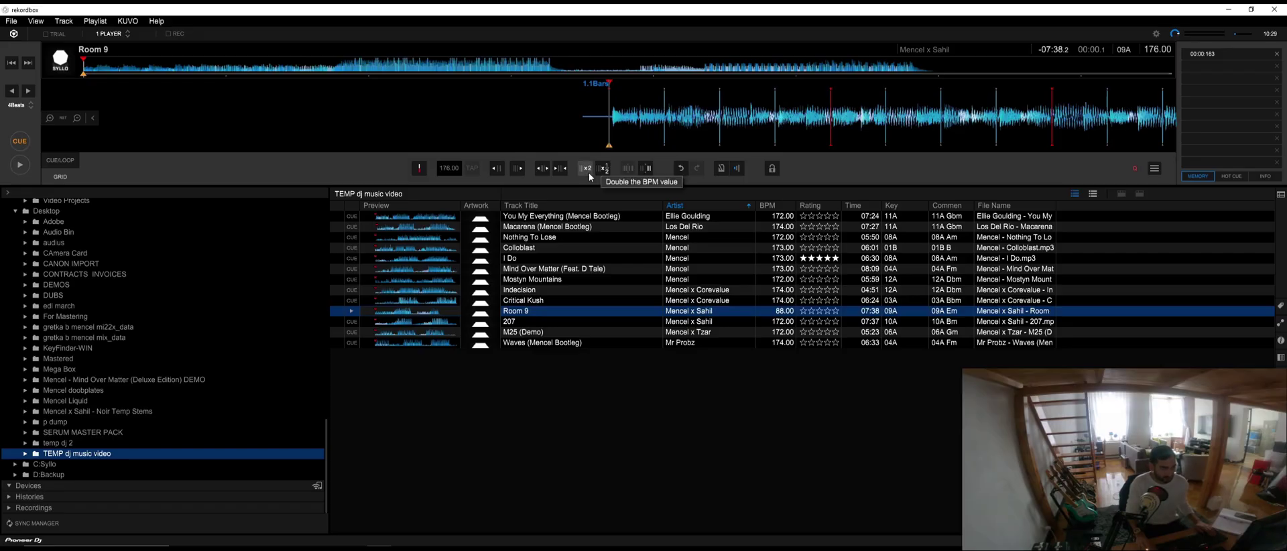
double_click(699, 317)
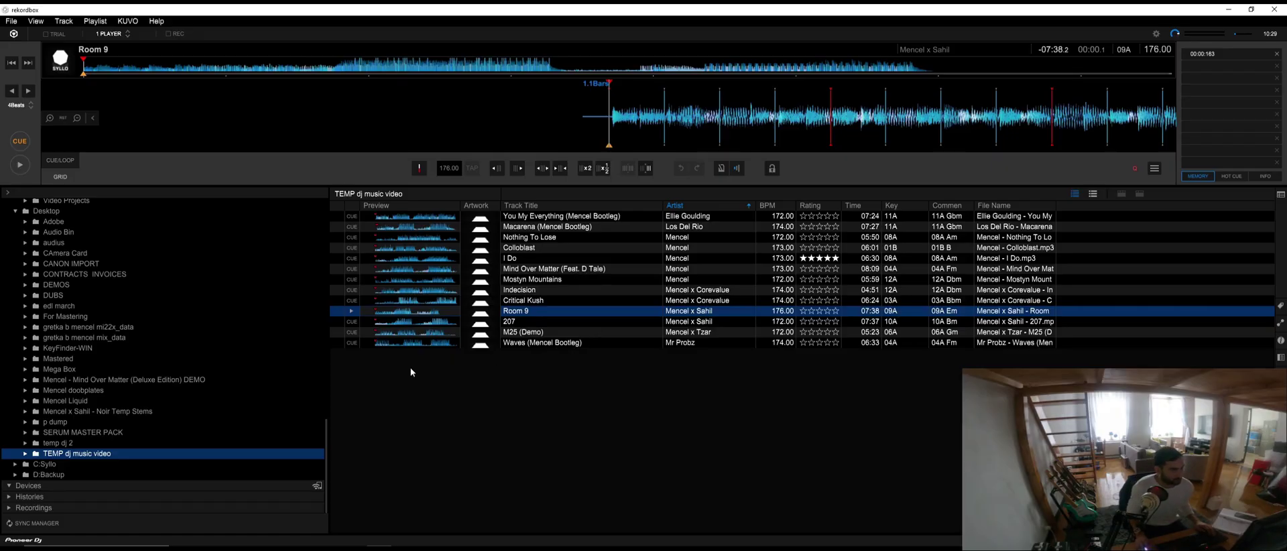
Return to the playlists and open the Mencel DnB 7 playlist.
scroll(257, 401, "up", 2)
left_click_drag(328, 444, 321, 215)
left_click(38, 227)
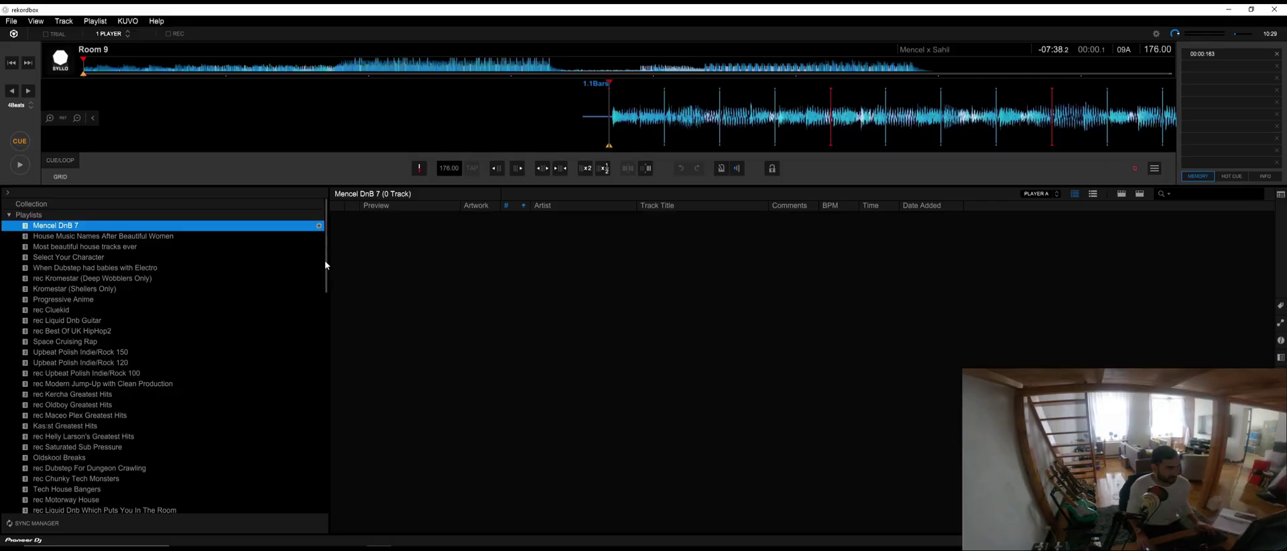
Add all tracks from the temp dj 2 desktop folder to the Mencel DnB 7 playlist and open that playlist.
left_click_drag(326, 260, 337, 501)
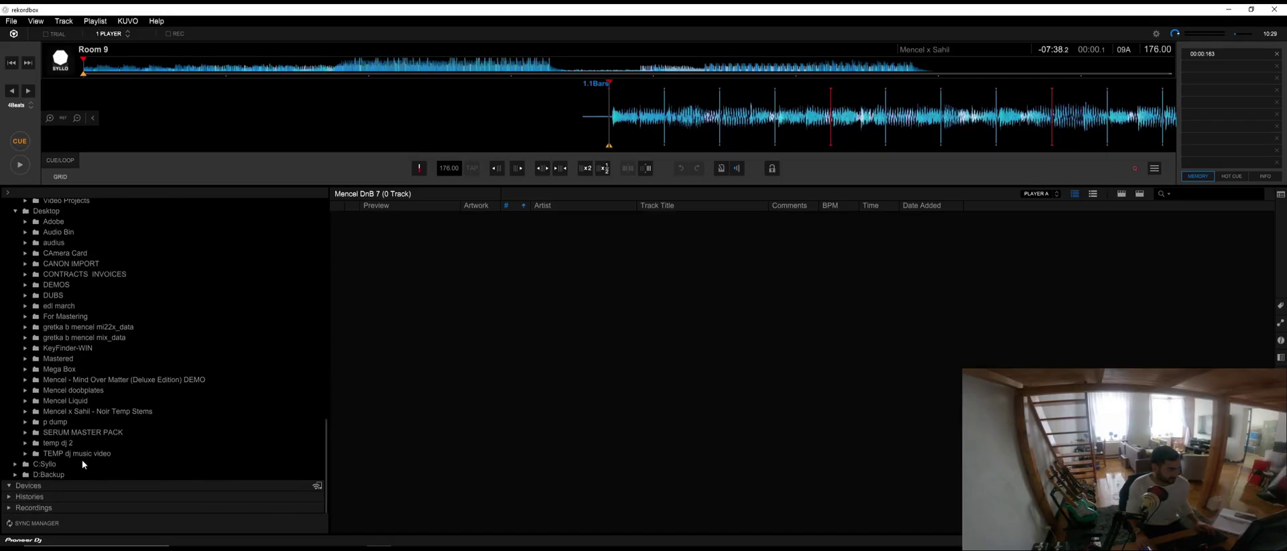
left_click(74, 443)
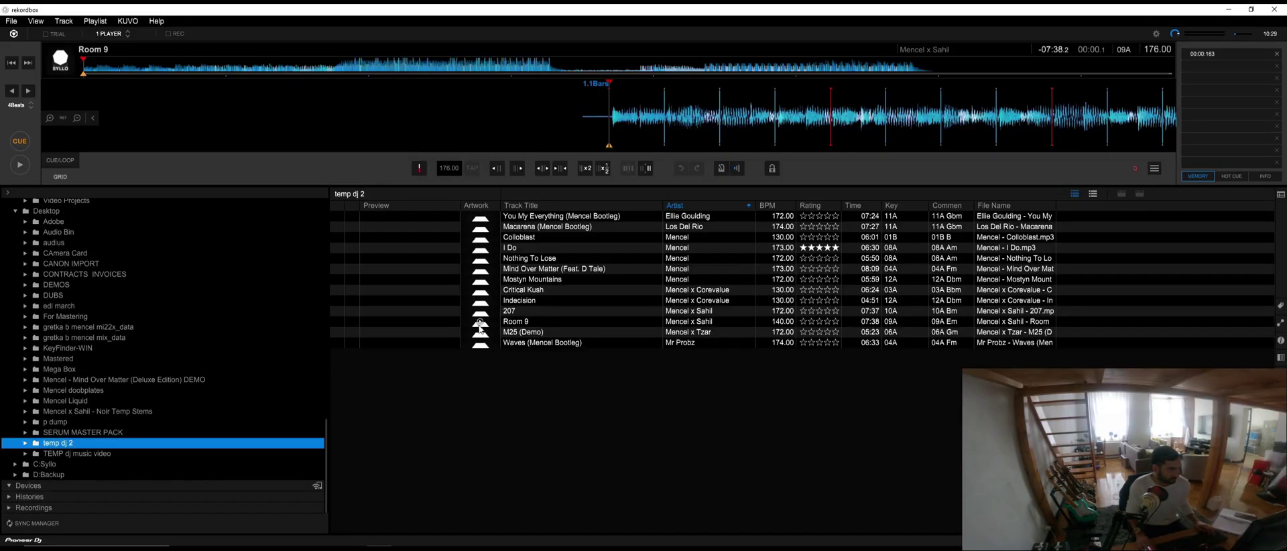
left_click(570, 343)
key("ctrl+a")
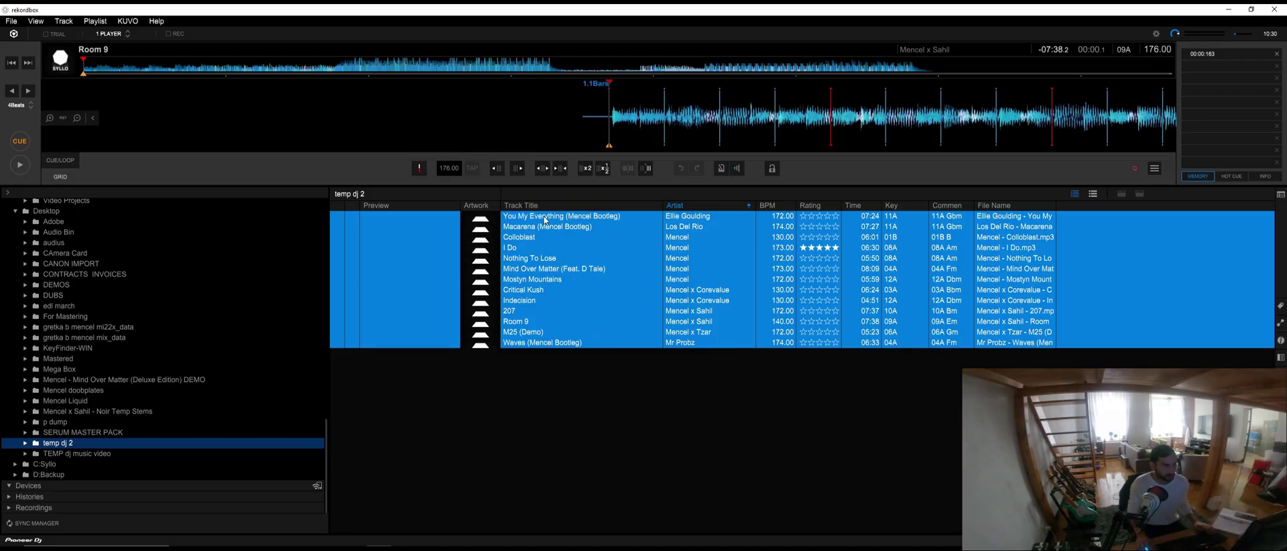
right_click(539, 270)
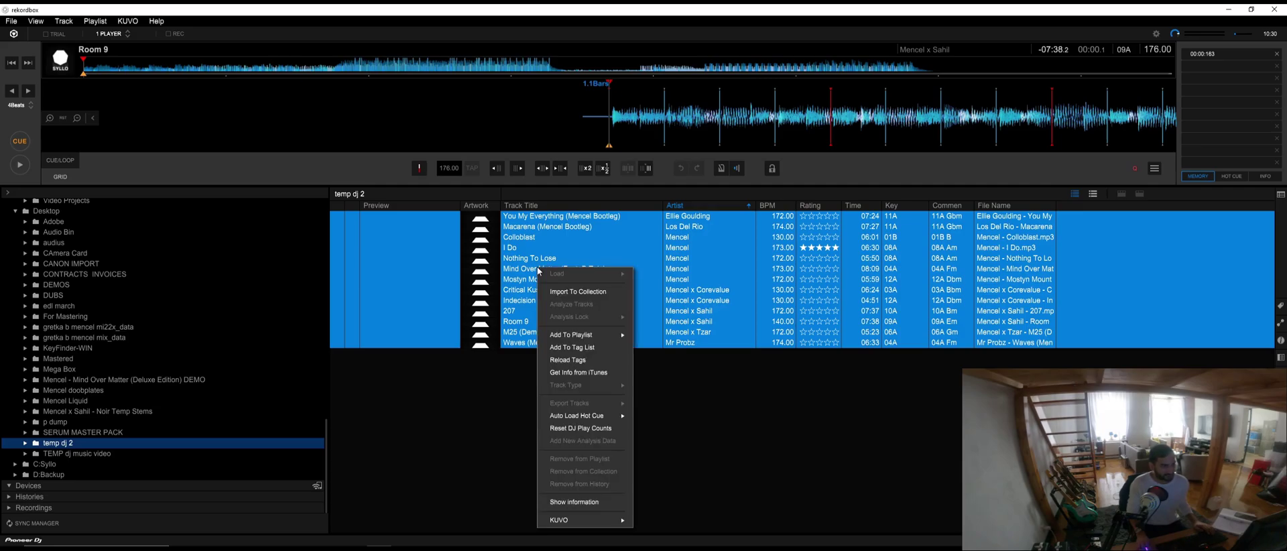
mouse_move(598, 332)
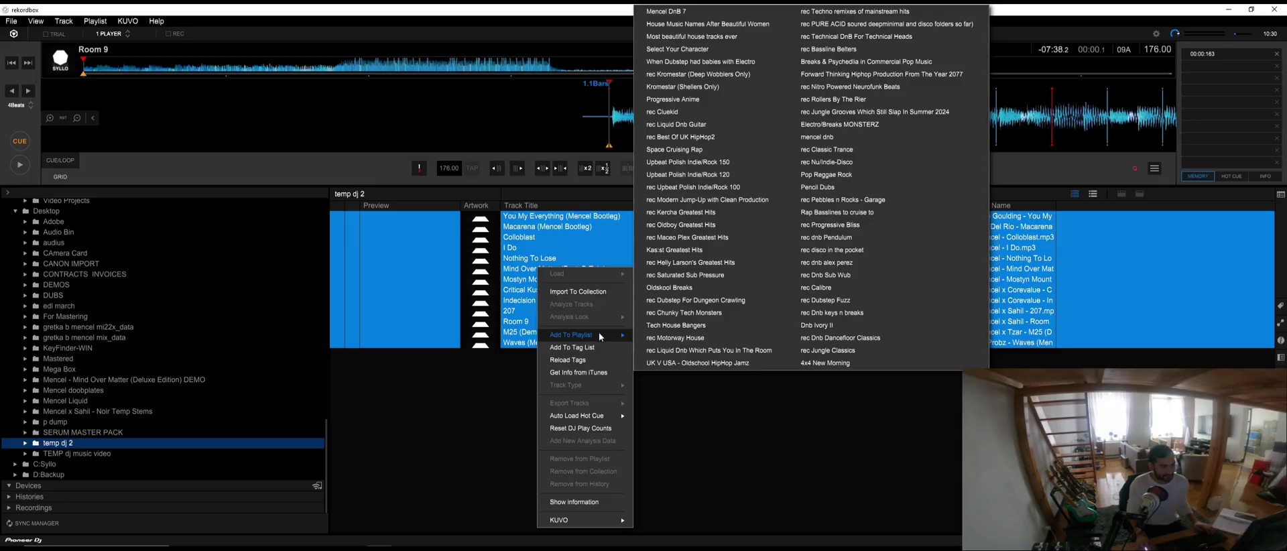
left_click(693, 14)
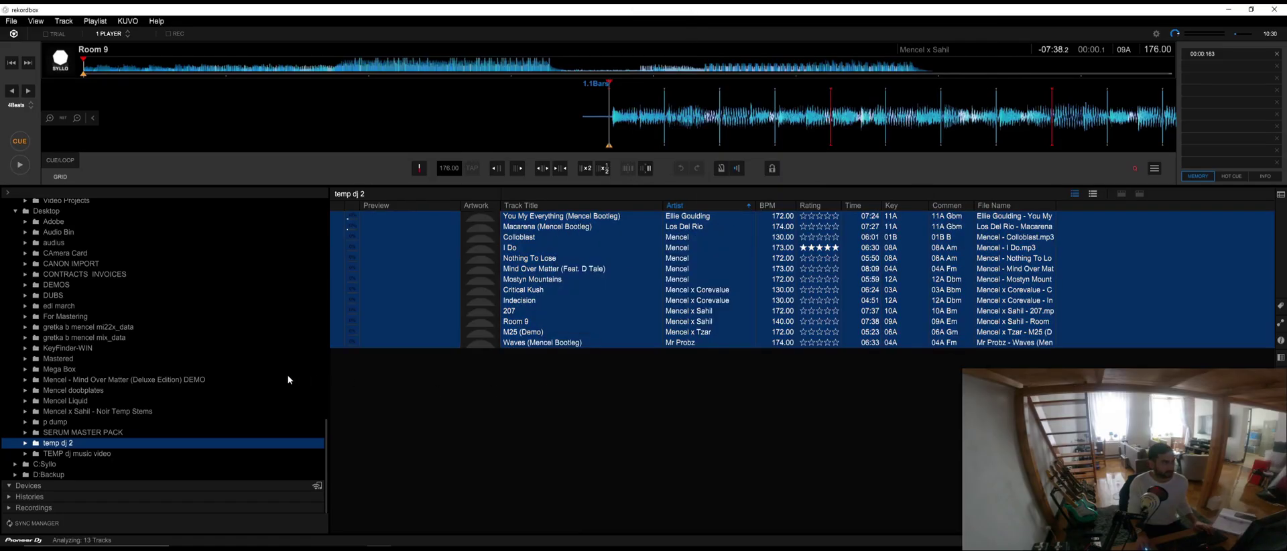
left_click_drag(325, 440, 335, 205)
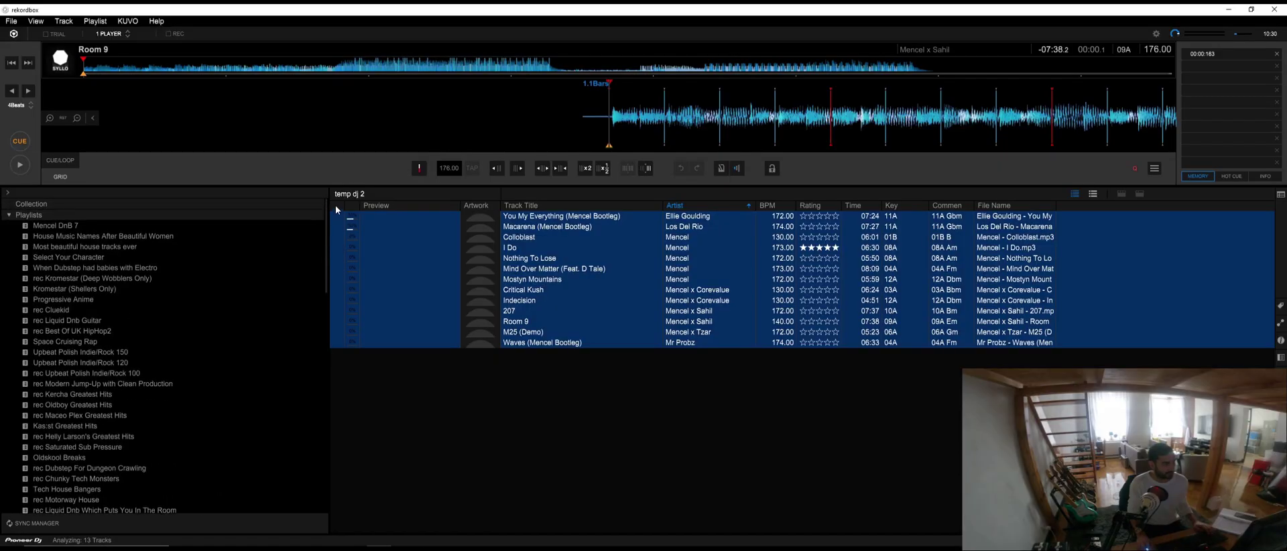
left_click(53, 228)
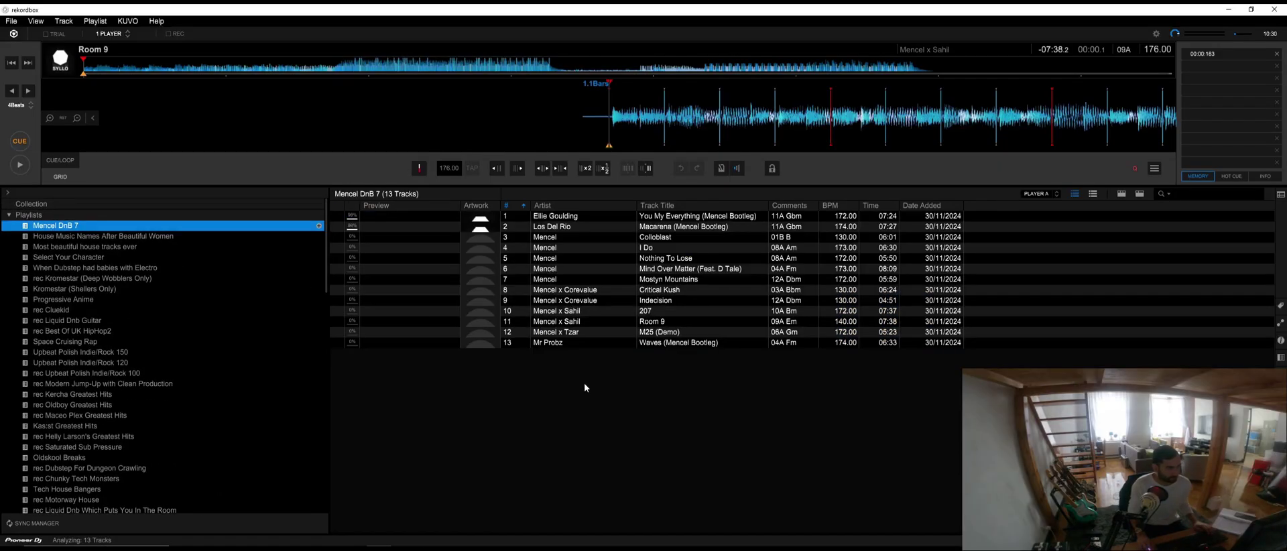
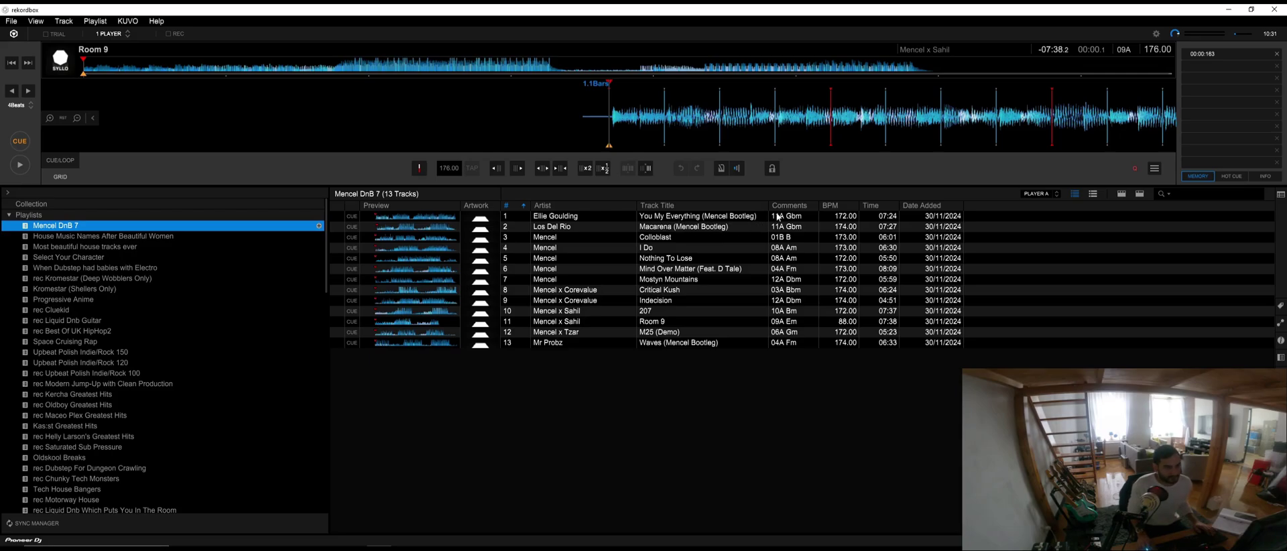
Sort the Mencel DnB 7 playlist by Comments, renumber the track order accordingly, and return to sorting by track number.
left_click(791, 205)
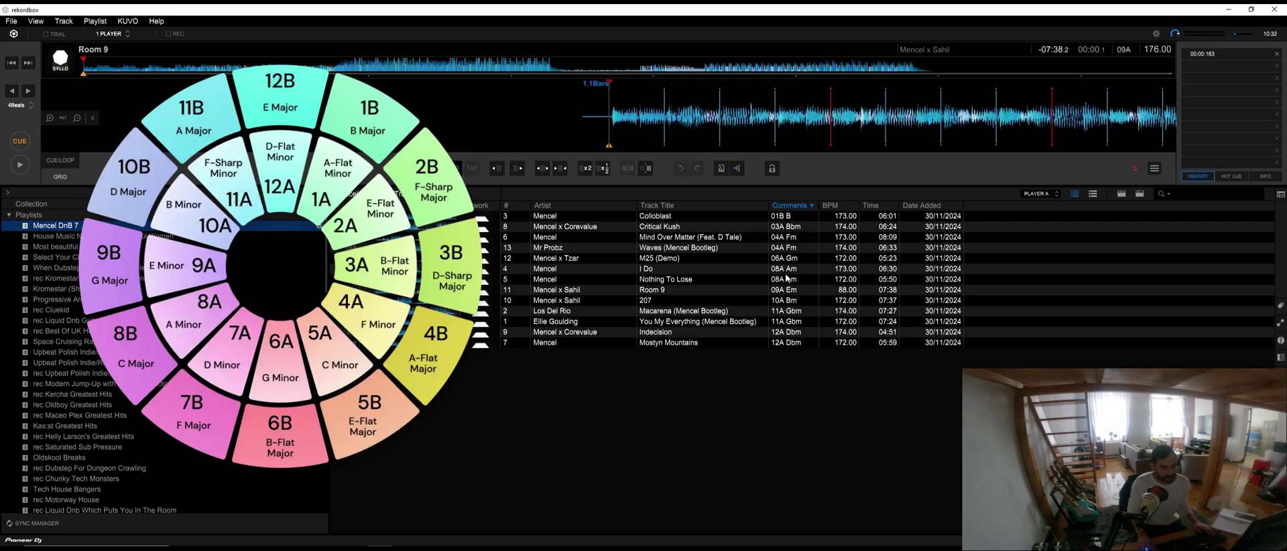
right_click(512, 209)
left_click(523, 212)
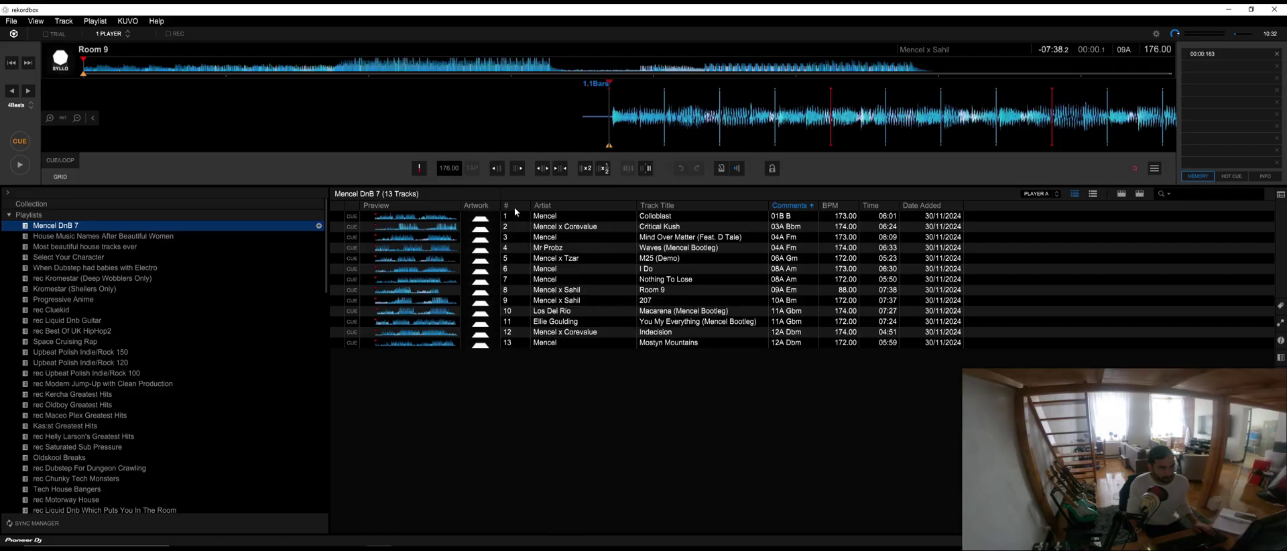
left_click(514, 207)
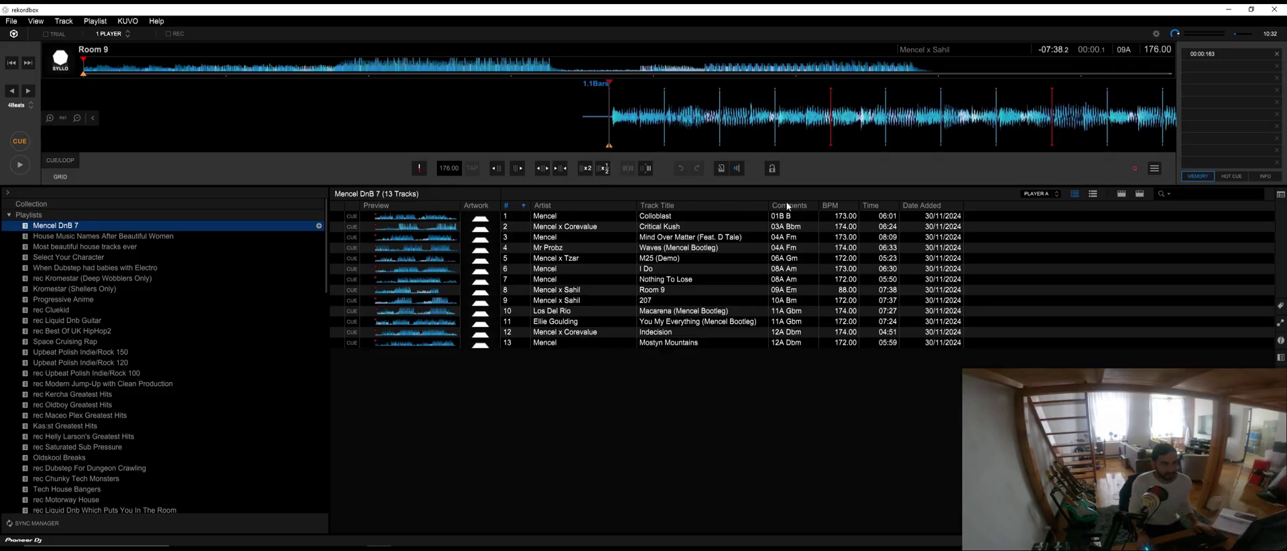
Move I Do below Nothing To Lose, and restore the key order by sorting on Comments and renumbering the track order.
left_click_drag(791, 264, 791, 290)
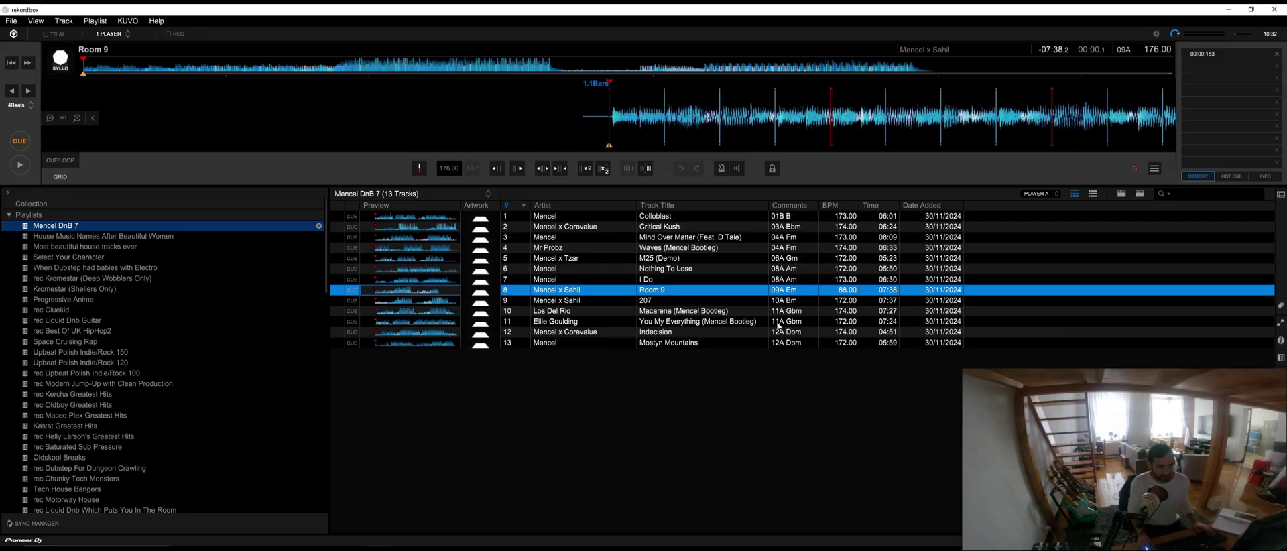
right_click(789, 209)
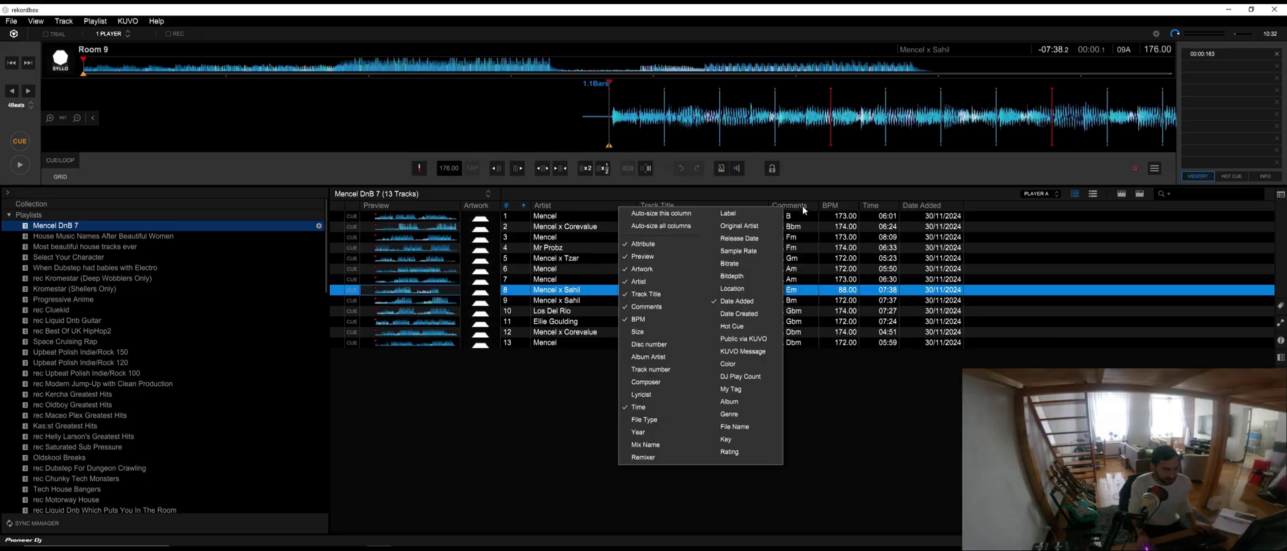
left_click(803, 208)
right_click(801, 210)
left_click(855, 419)
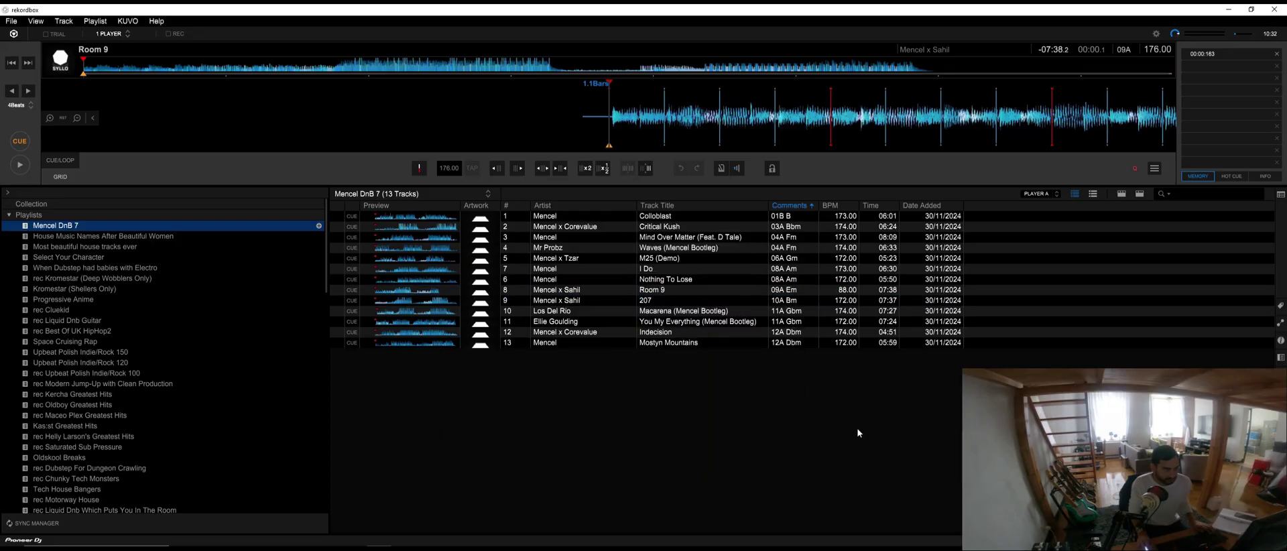
right_click(517, 207)
left_click(515, 210)
right_click(511, 210)
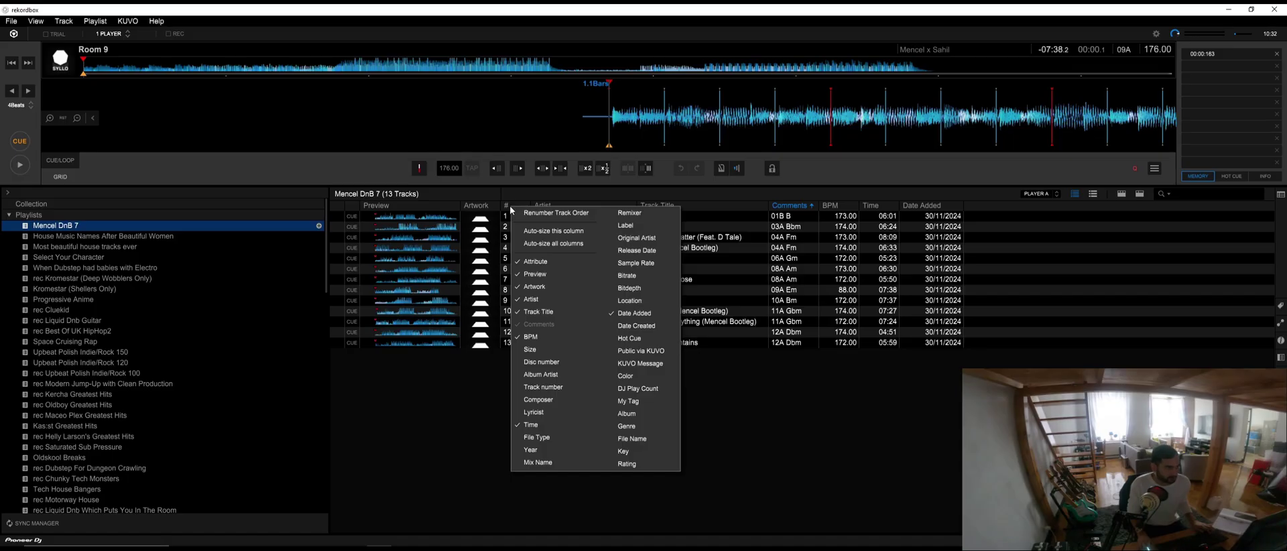
left_click(515, 209)
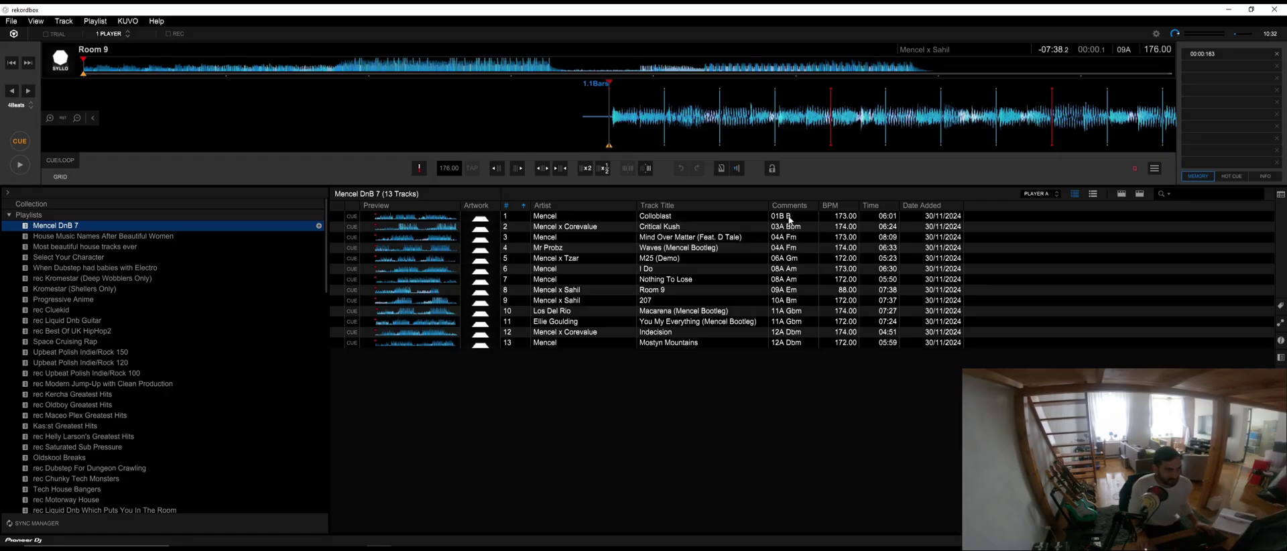
Load Colloblast from the playlist into the player, play it, skip ahead past its middle, and pause playback.
double_click(653, 217)
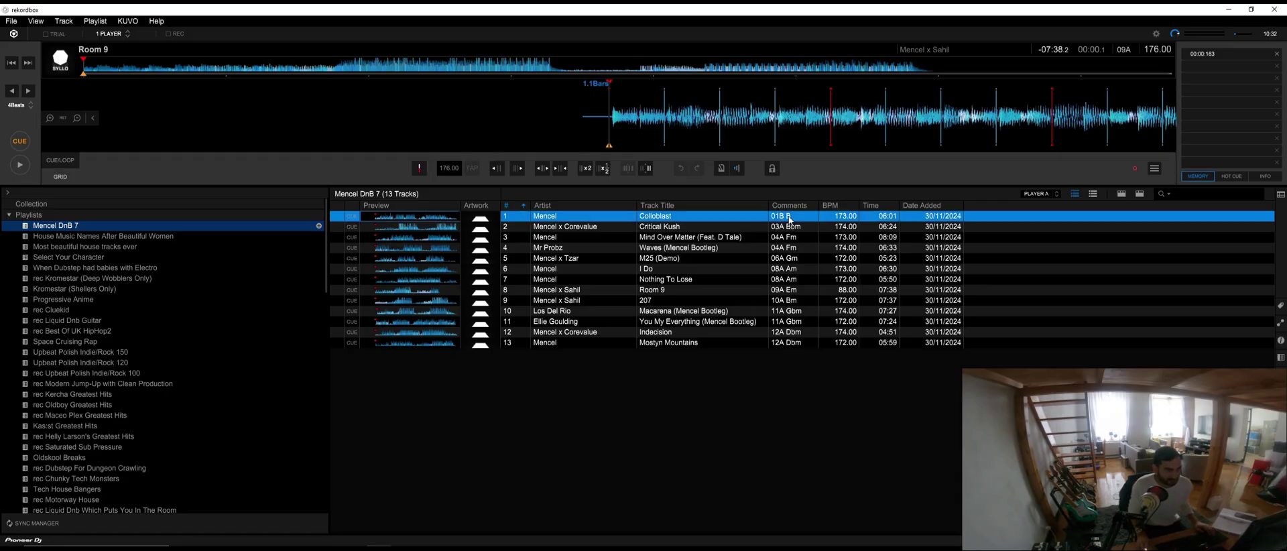
left_click(27, 175)
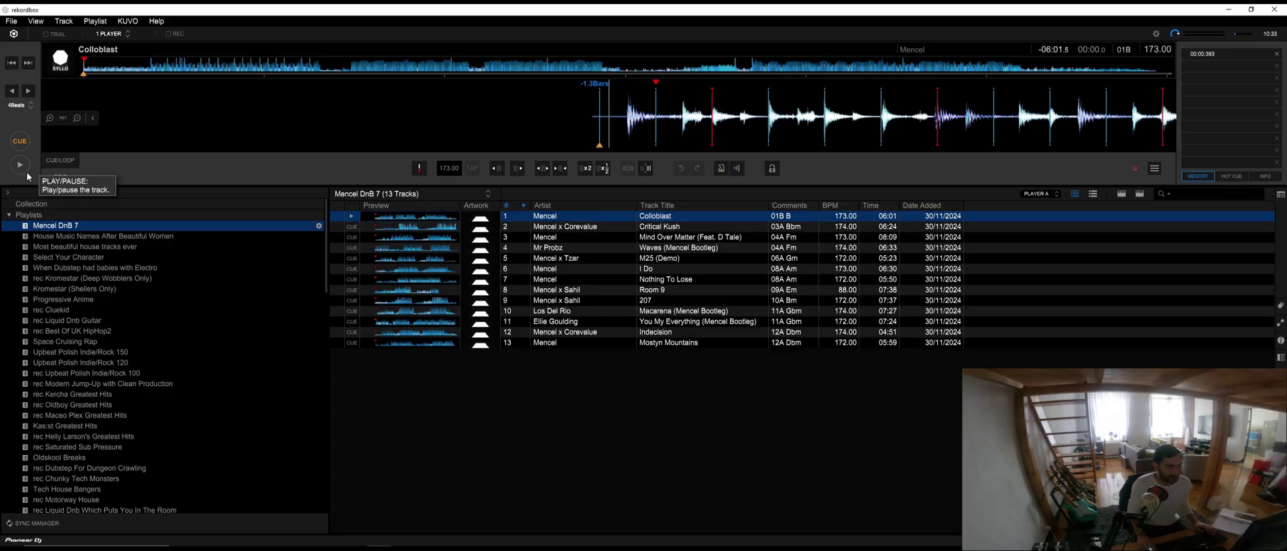
left_click(745, 67)
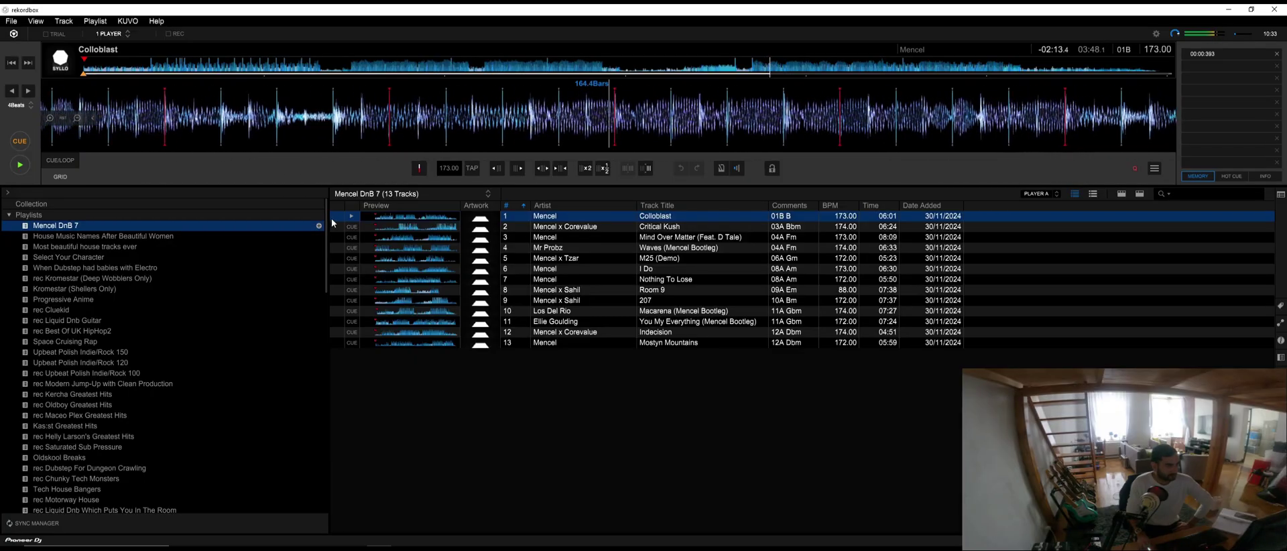
left_click(21, 167)
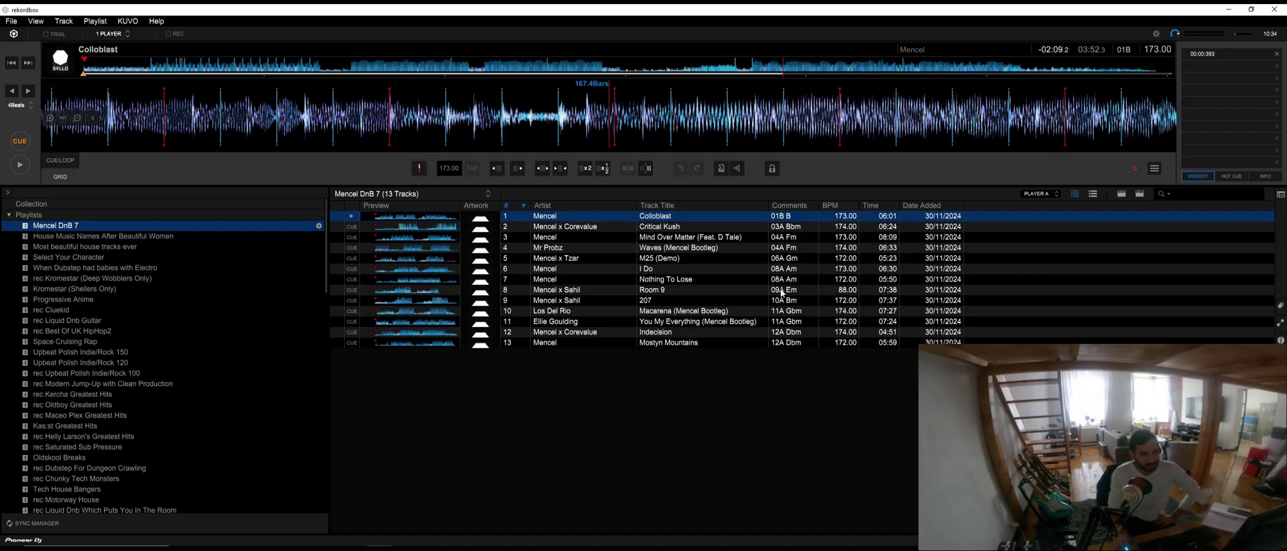
Set the Comments value of Room 9 to 08B and move the track directly above Nothing To Lose.
left_click(781, 292)
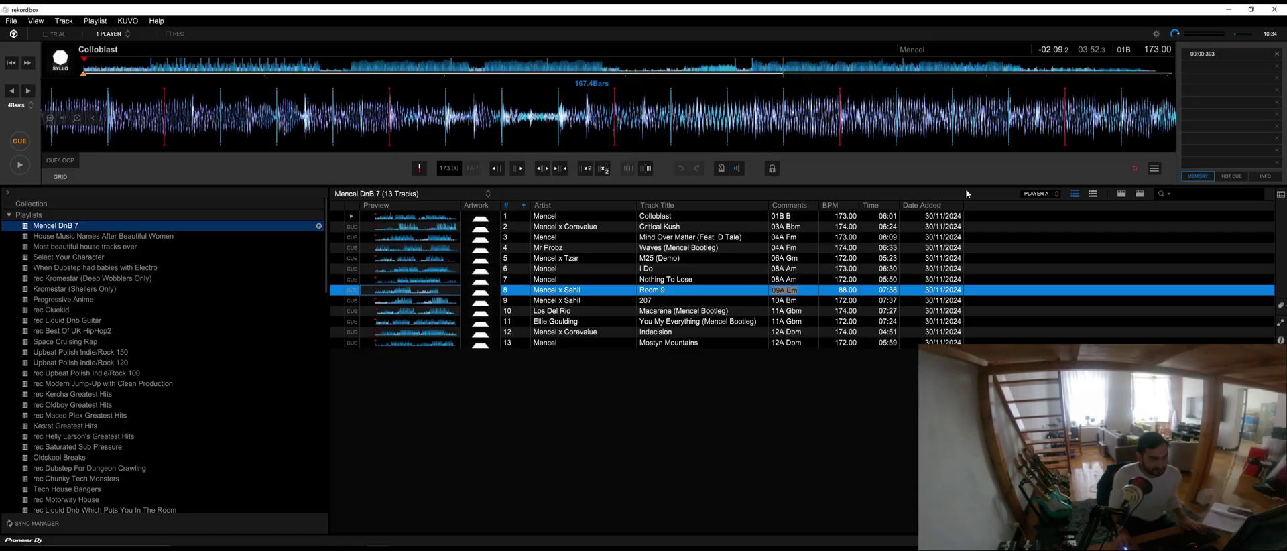
type("8")
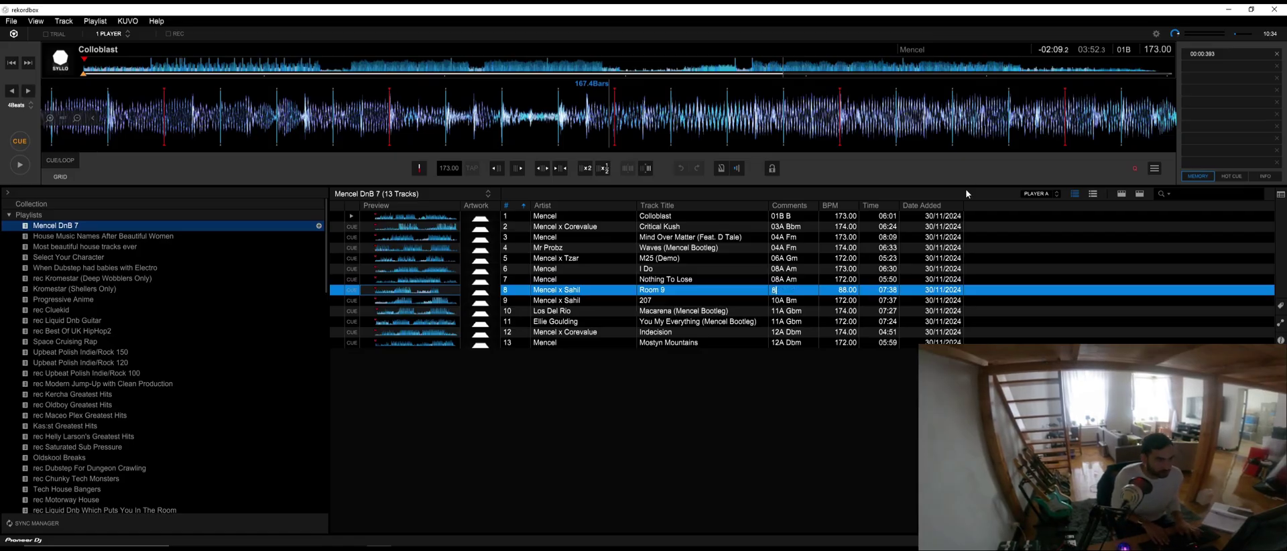
key("BackSpace")
type("08")
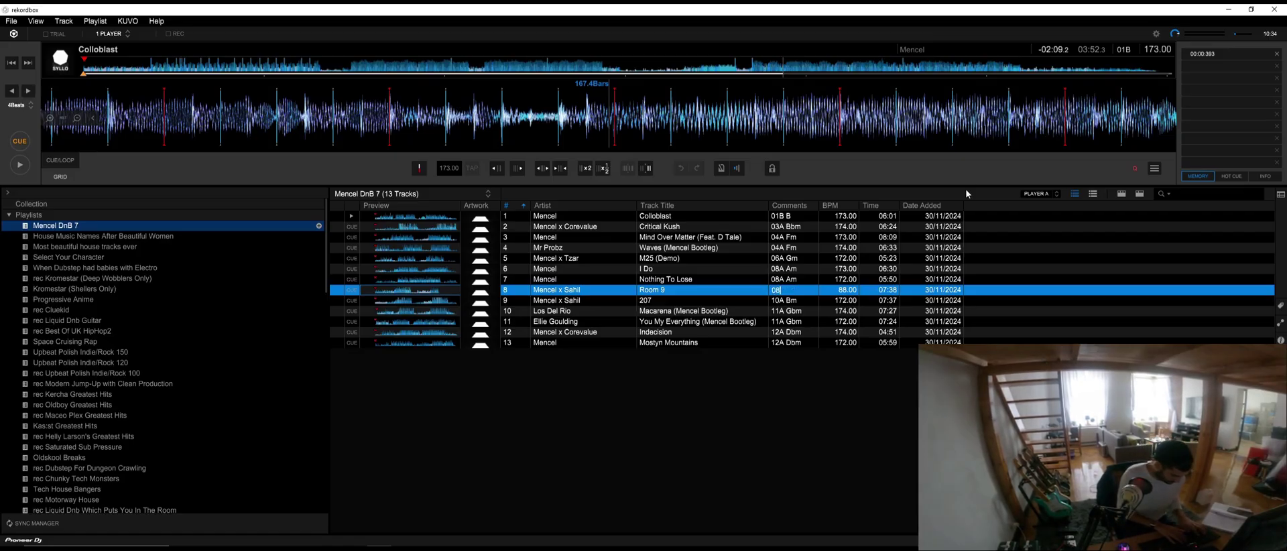
type("B")
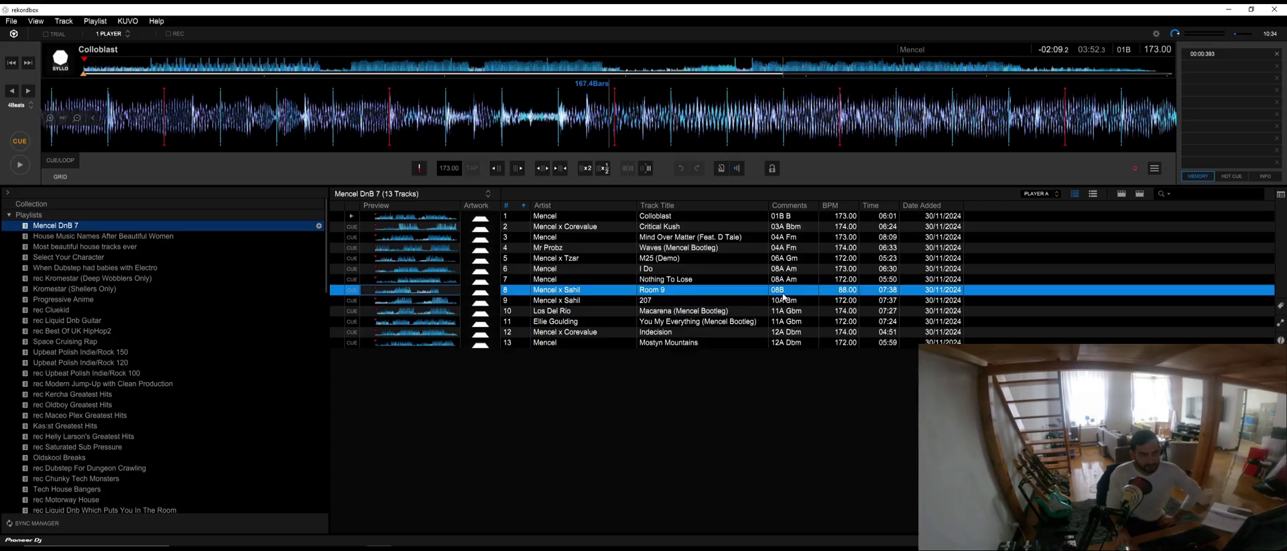
left_click_drag(783, 296, 784, 279)
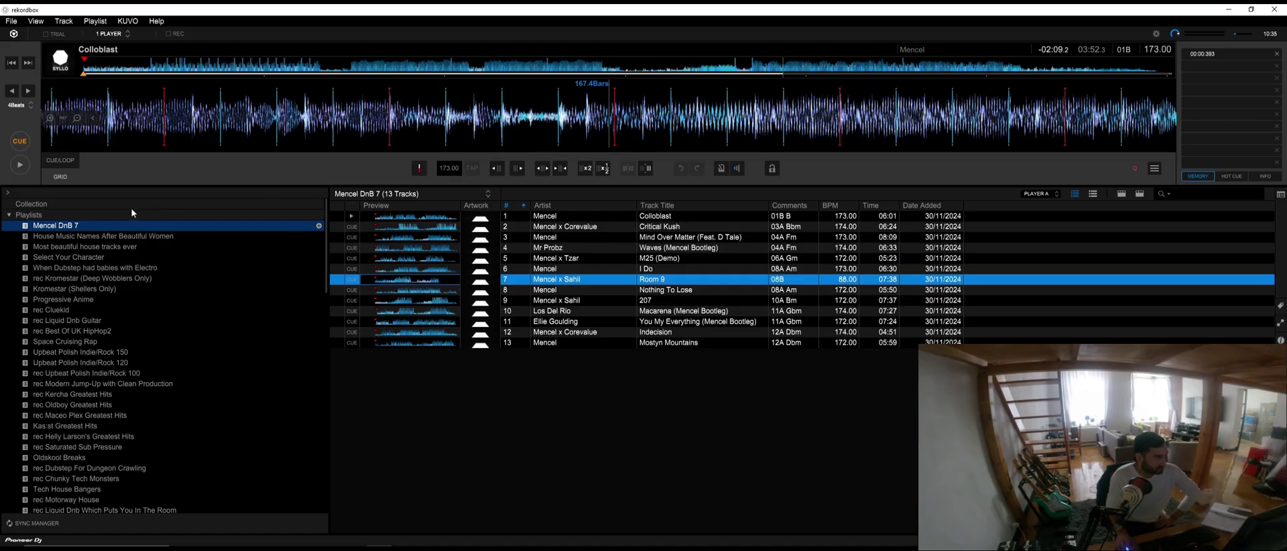
Close the 4X4 (F:) drive window and cancel the prompts to format drive E:.
right_click(77, 229)
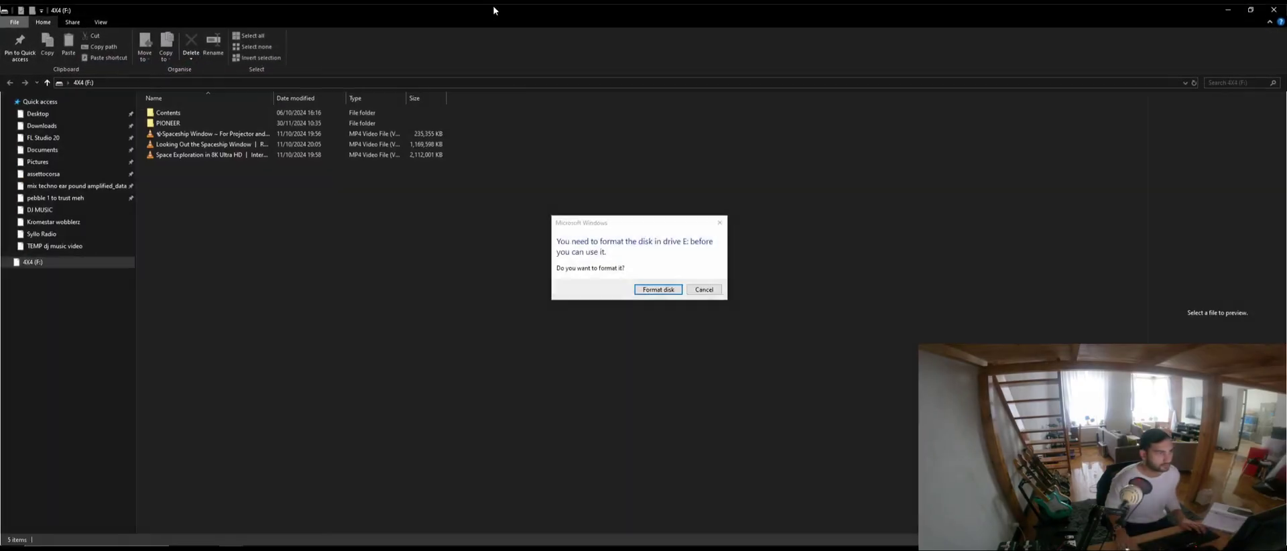
key("Escape")
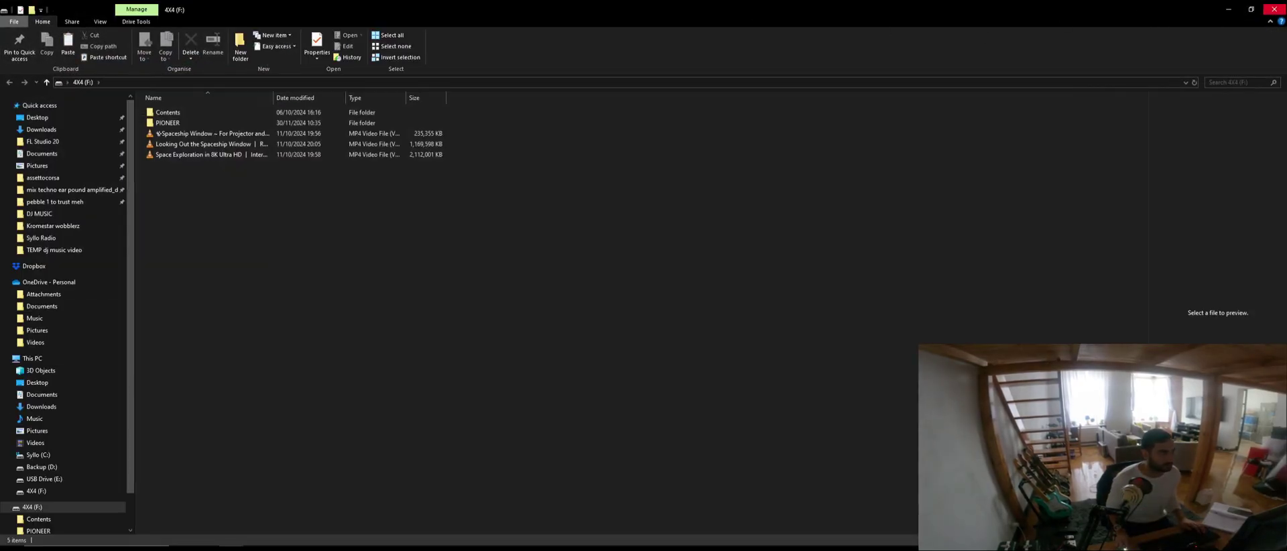
left_click(1273, 9)
left_click(719, 223)
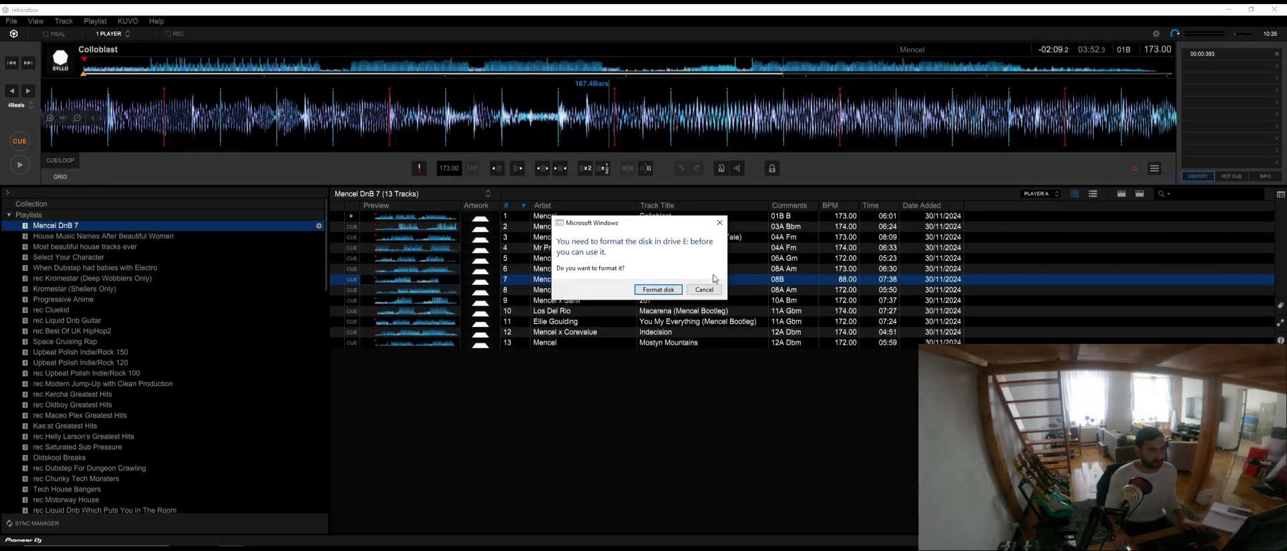
left_click(709, 290)
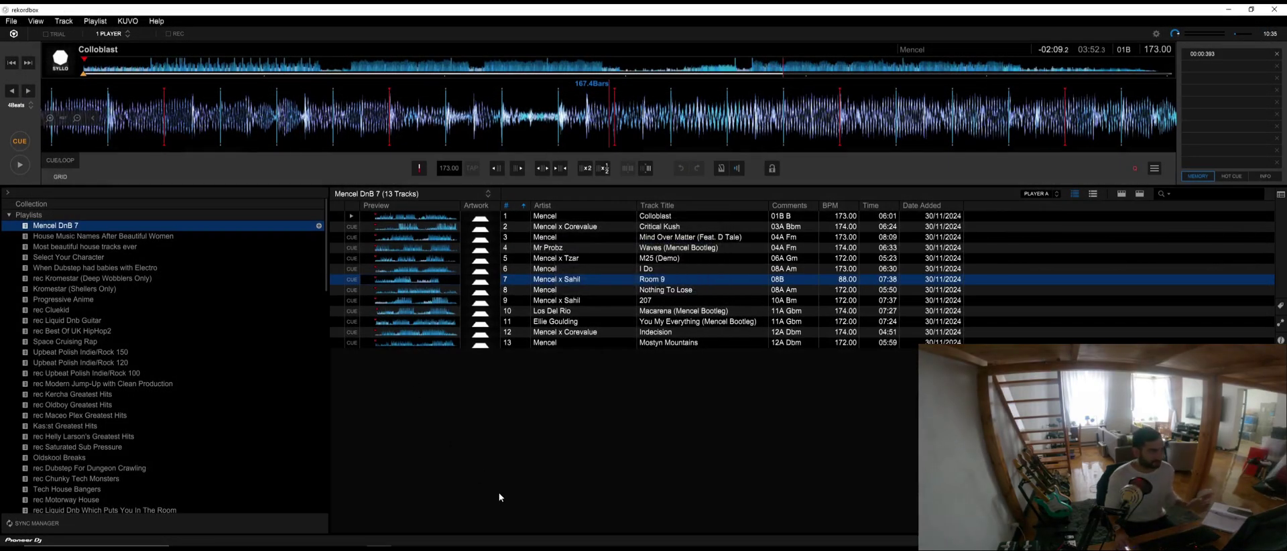
Export the Mencel DnB 7 playlist to the F:4X4 USB device.
right_click(66, 227)
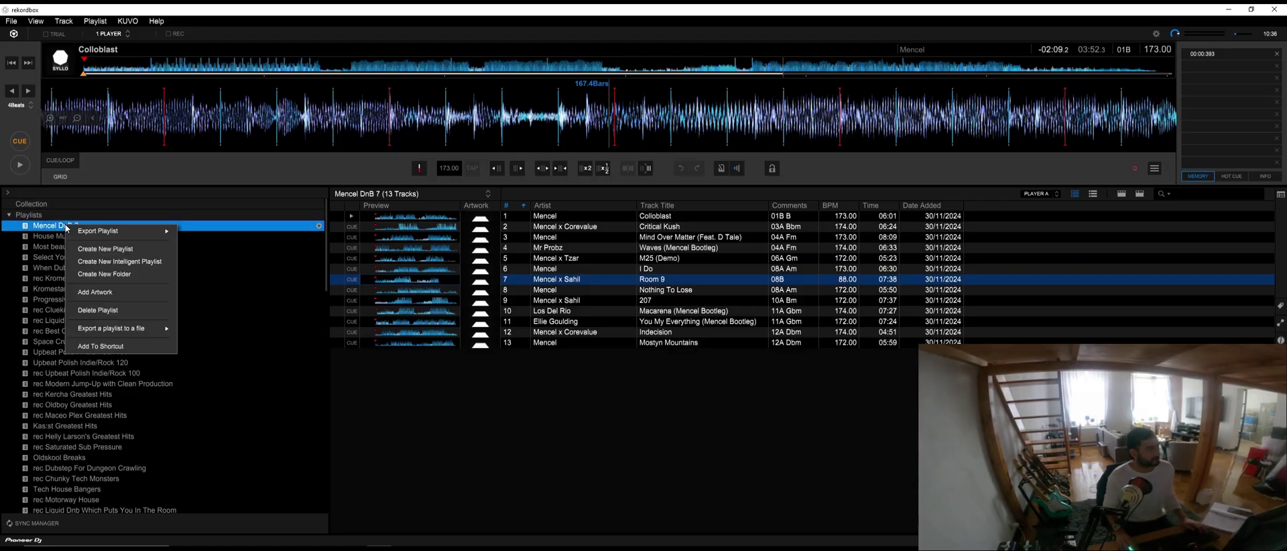
mouse_move(134, 234)
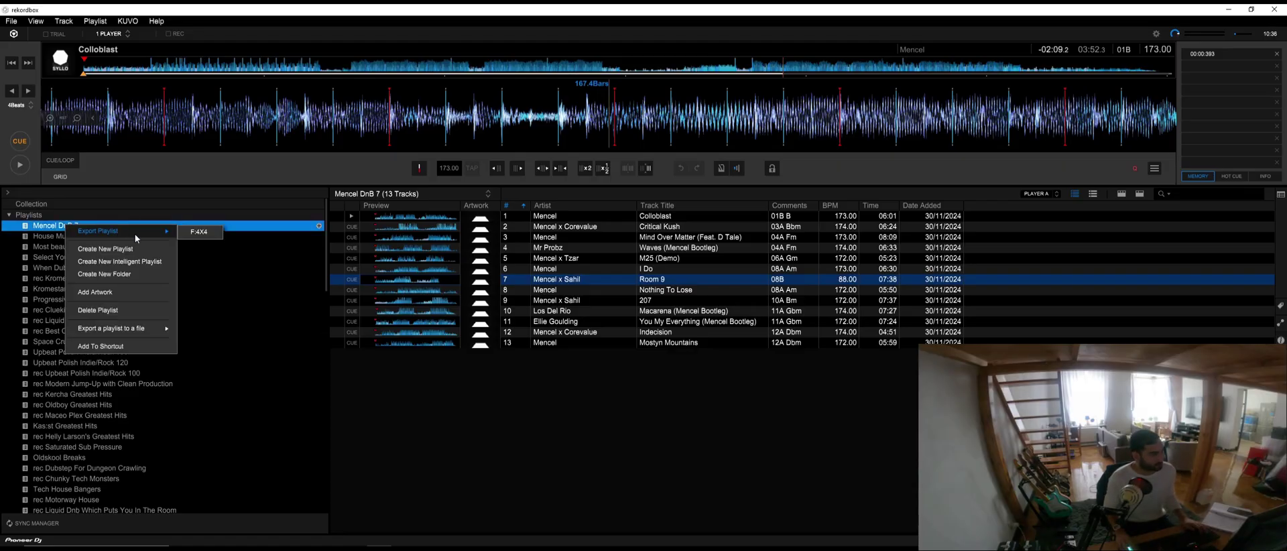
left_click(199, 232)
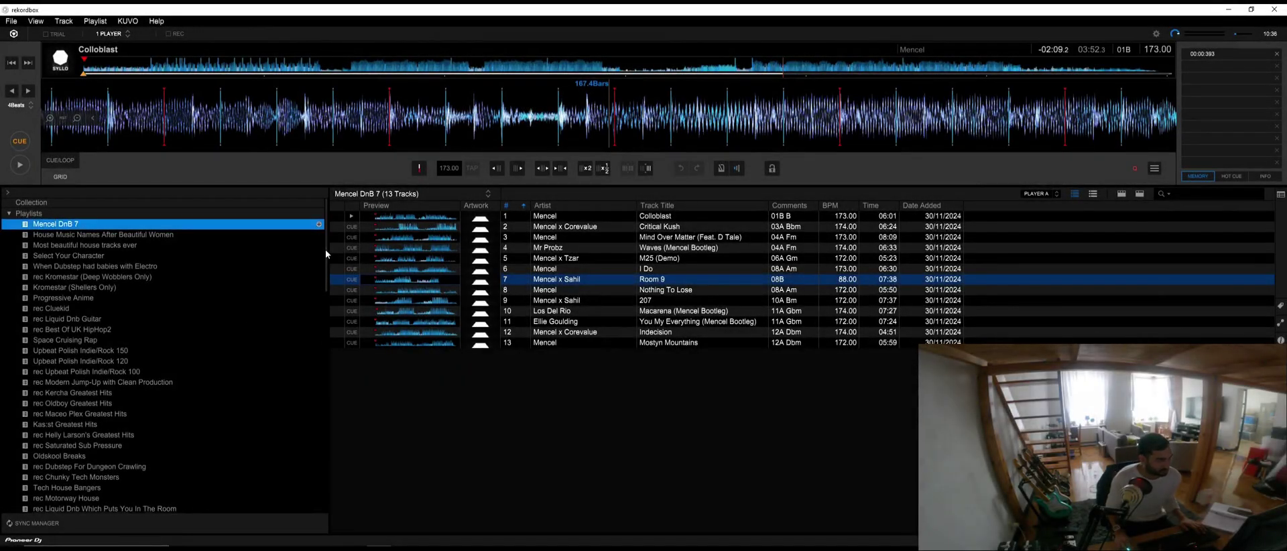
Expand the F:4X4 device under Devices and open its exported Mencel DnB 7 playlist to check the tracks.
left_click_drag(324, 249, 331, 492)
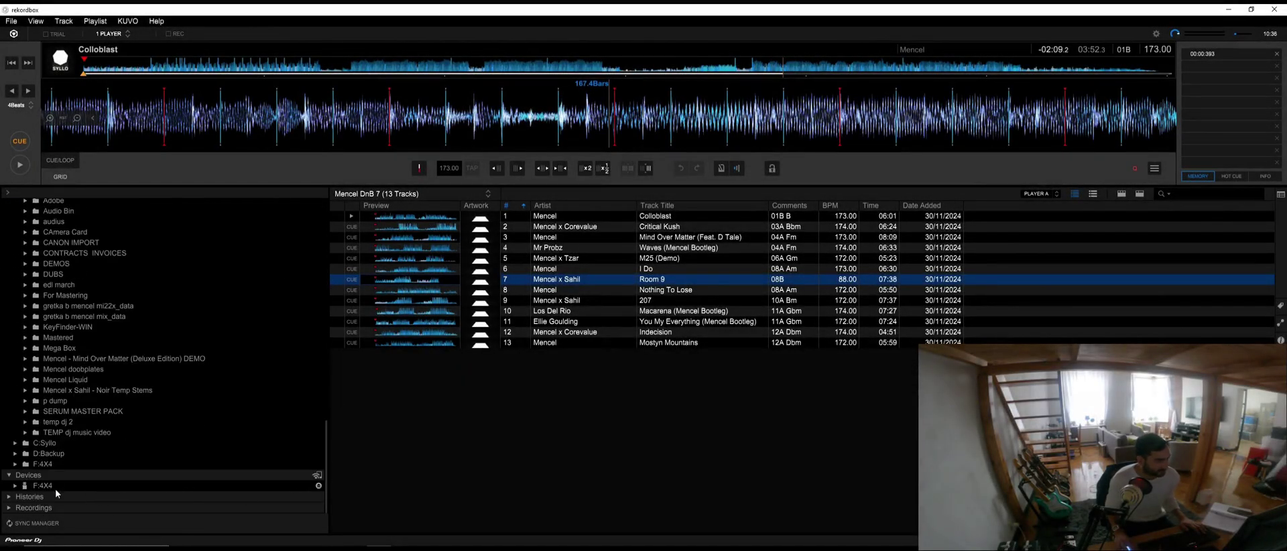
left_click(15, 487)
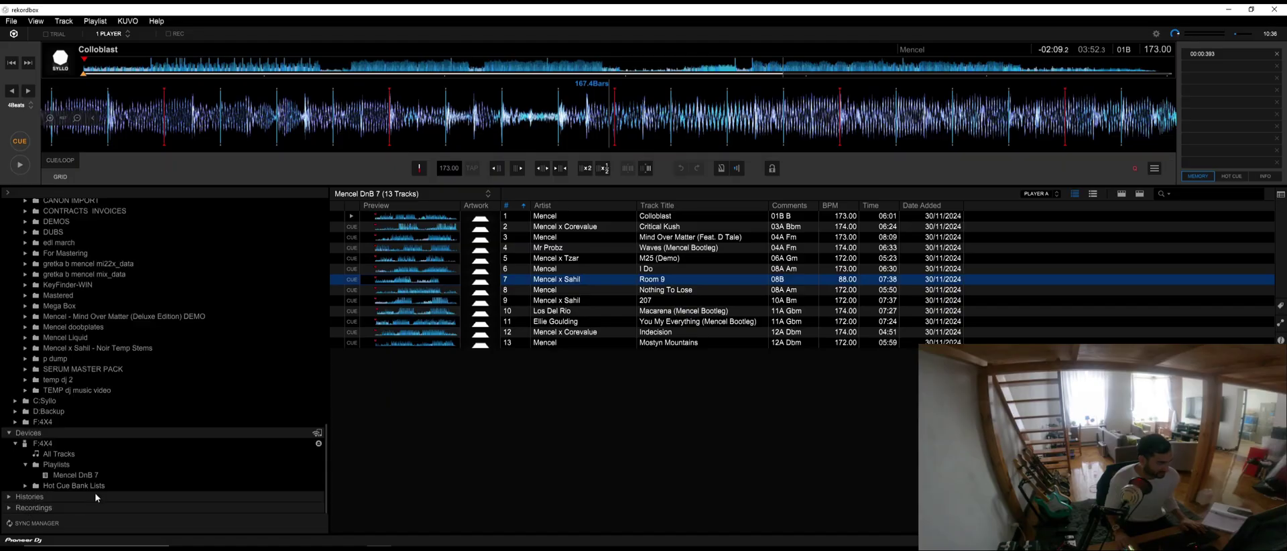
scroll(96, 497, "up", 1)
scroll(233, 481, "down", 2)
left_click(72, 477)
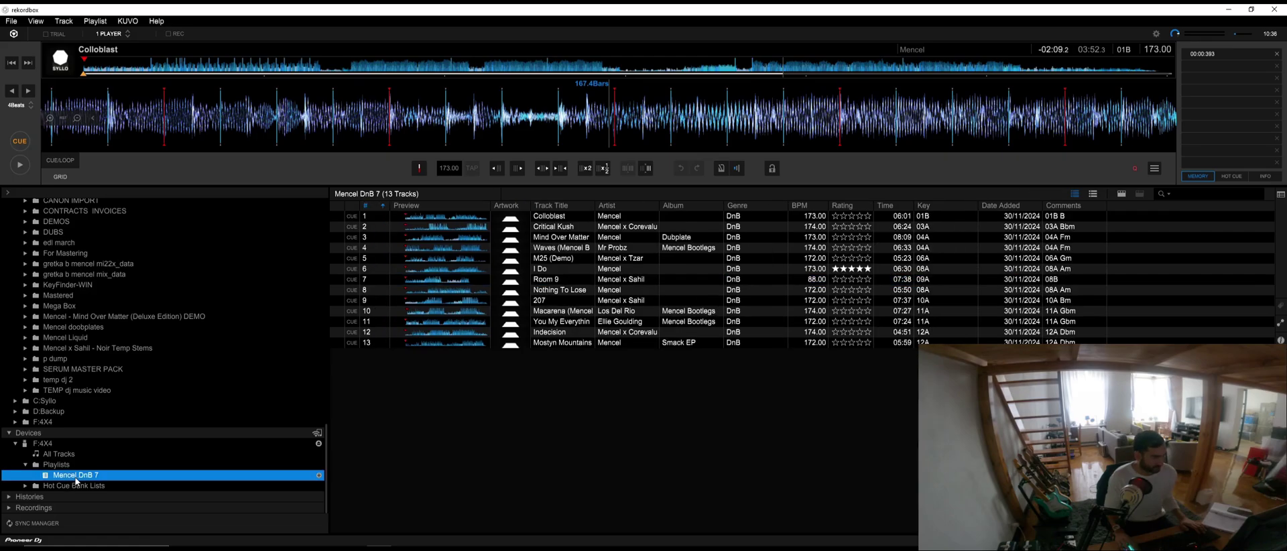
Load Room 9 from the device's playlist into the player, play its opening, and return to the cue point.
left_click(569, 282)
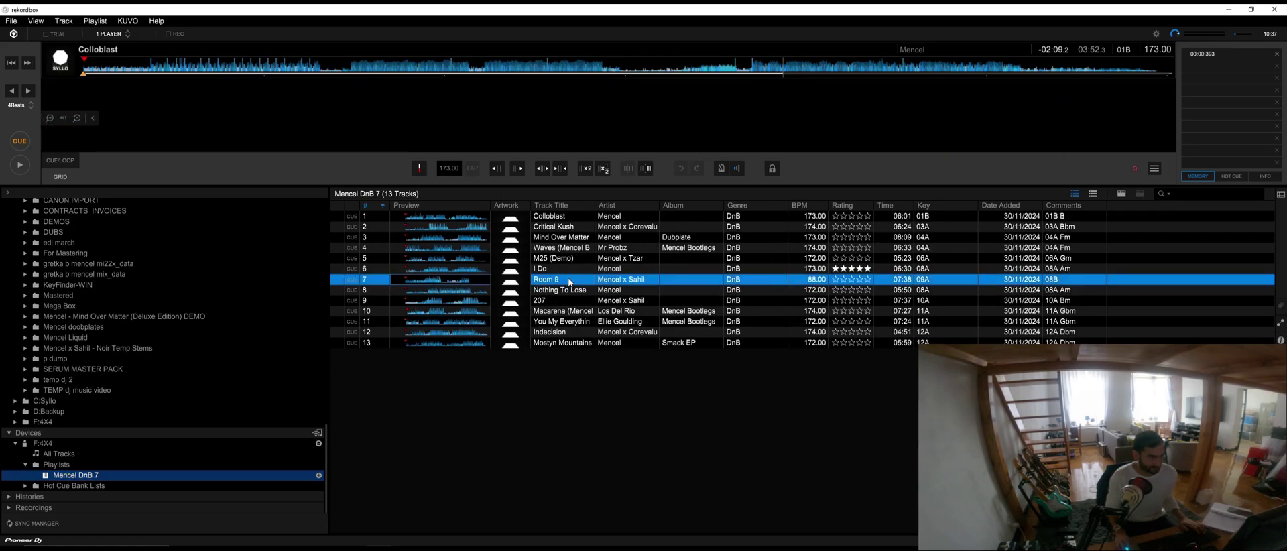
double_click(569, 282)
left_click(19, 168)
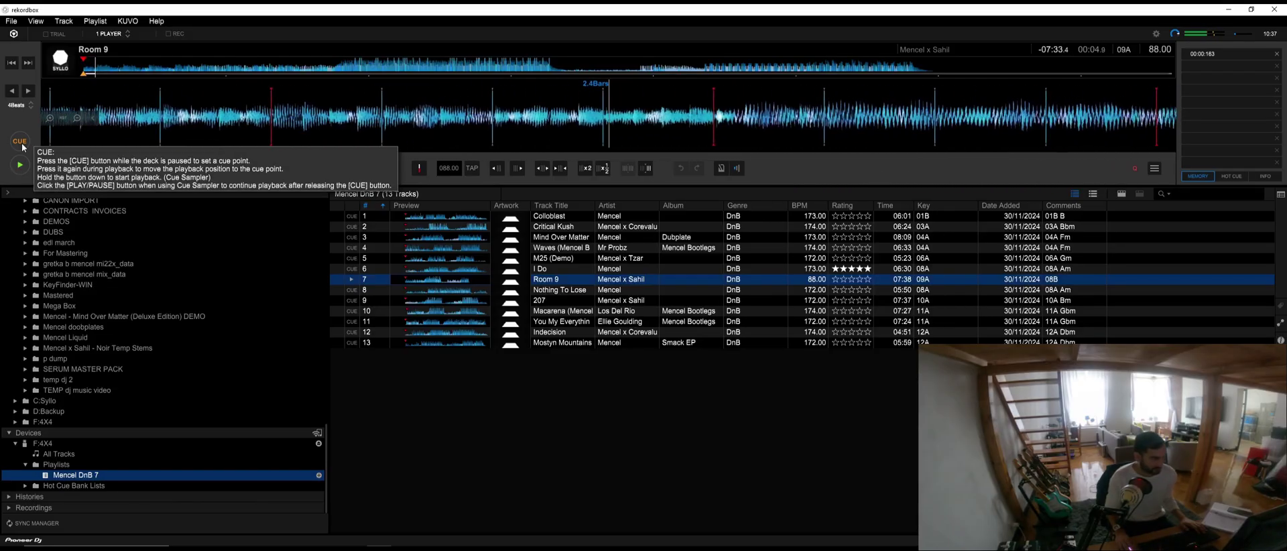
left_click(21, 143)
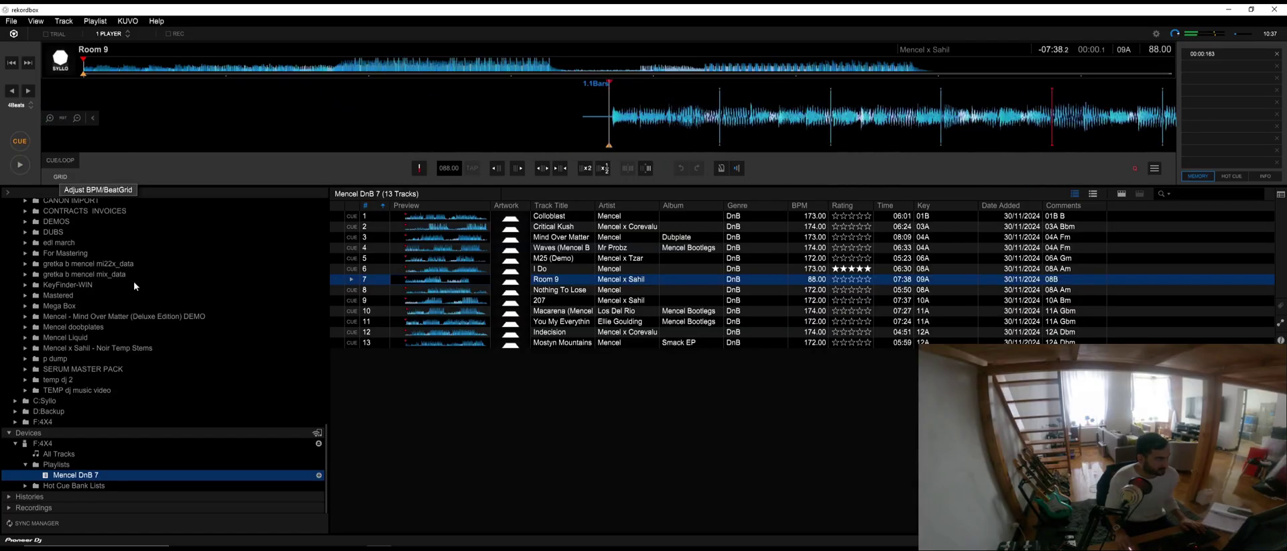
Eject the F:4X4 USB device.
left_click(319, 446)
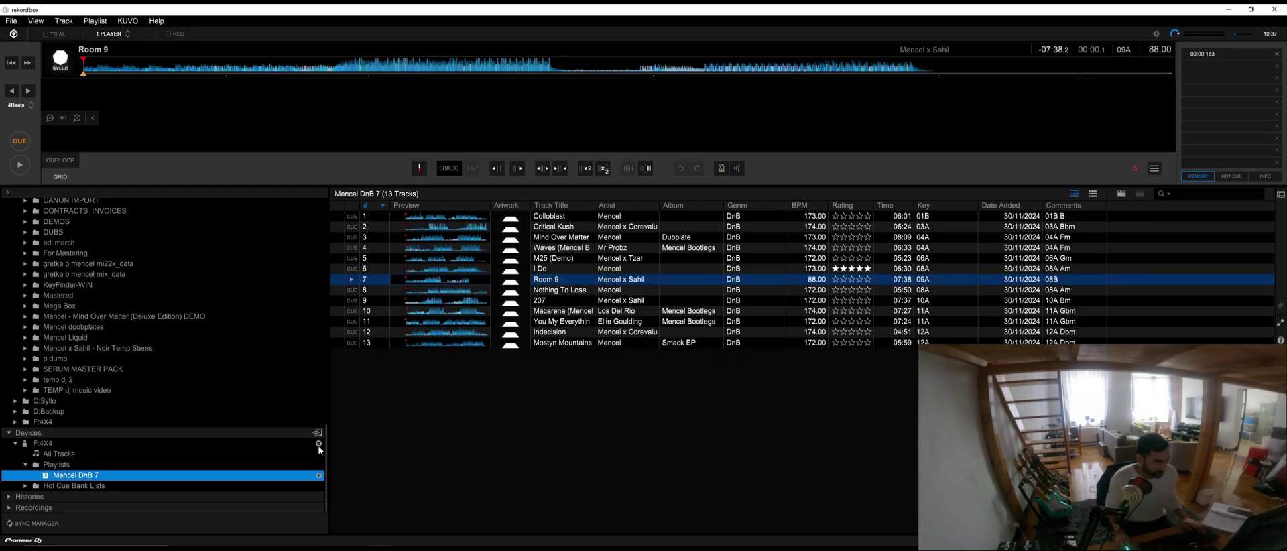